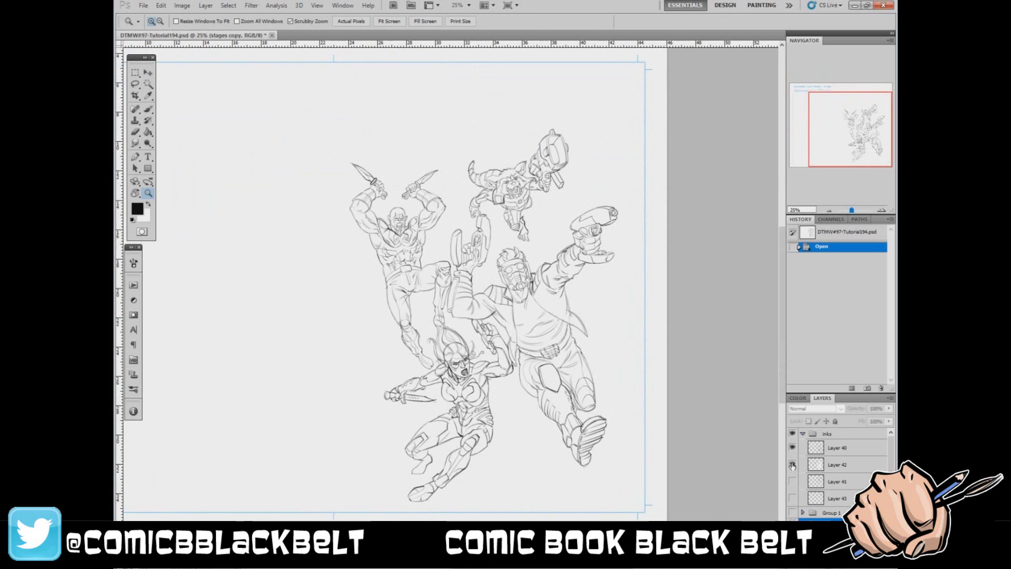
Lower the inks group's opacity to 17%, collapse it, and add a new layer above it
click(830, 433)
click(888, 408)
drag(890, 419, 849, 419)
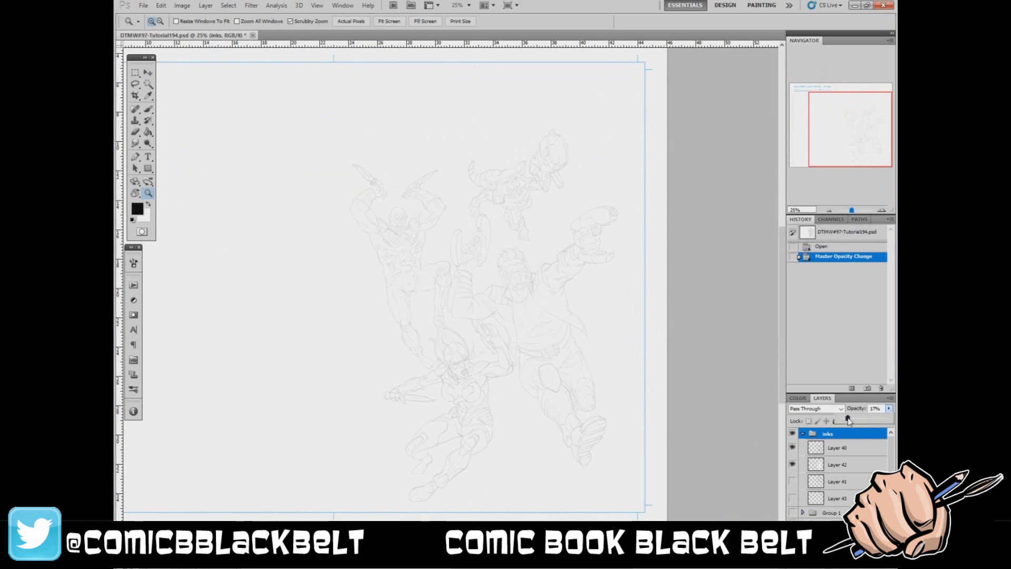
click(802, 434)
key(ctrl+alt+shift+n)
Ink the outer side edges of the masked gunman's helmet over the faded sketch
click(542, 331)
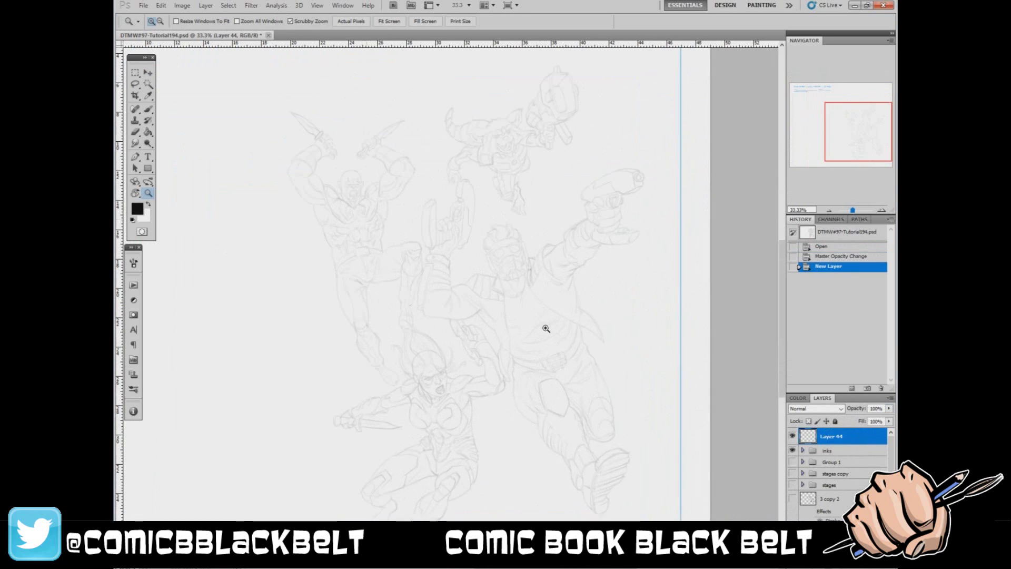
key(b)
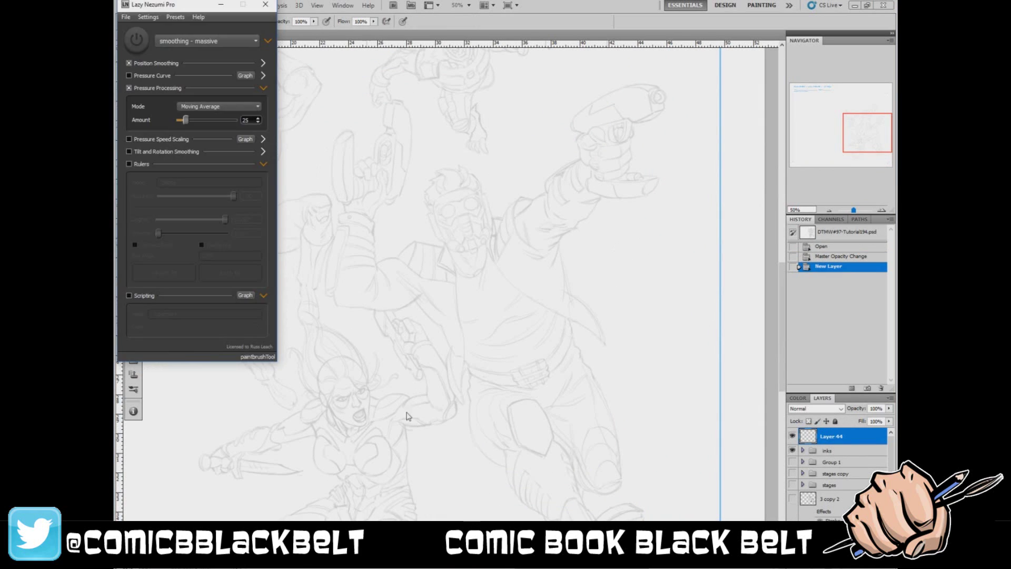
right_click(606, 233)
click(566, 349)
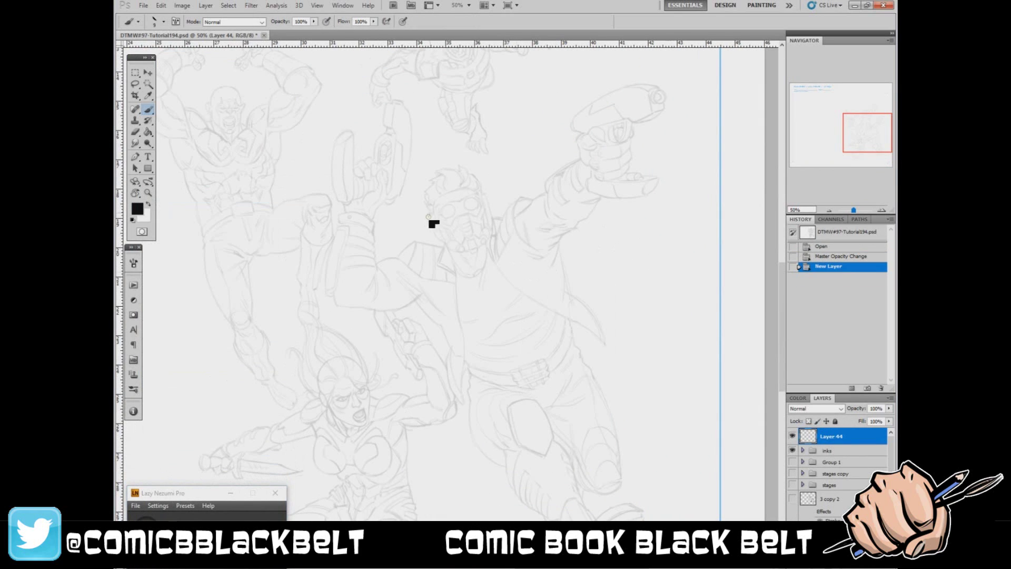
drag(430, 212, 429, 216)
drag(430, 213, 444, 240)
drag(482, 195, 491, 213)
drag(492, 216, 491, 224)
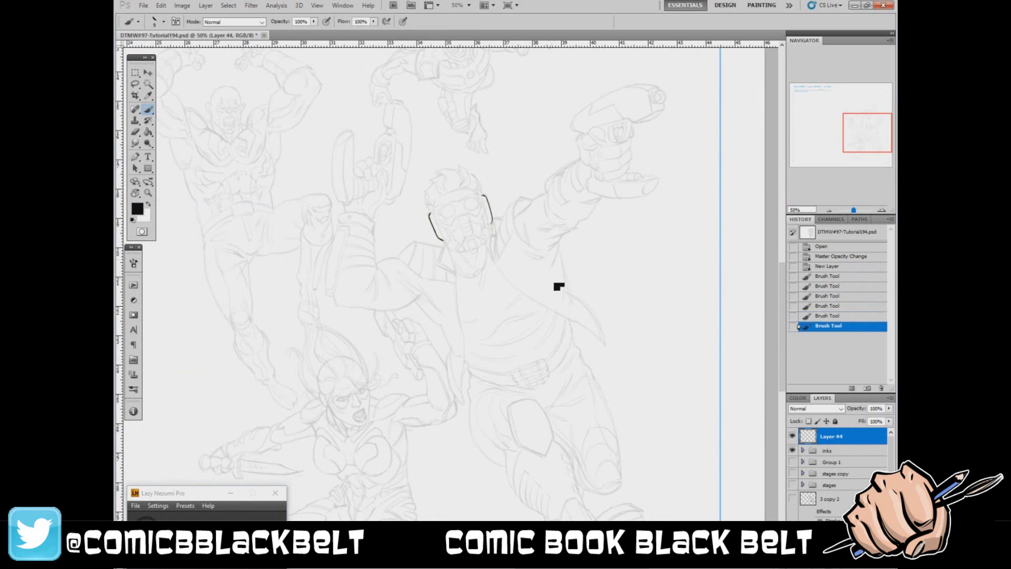
drag(436, 202, 436, 221)
drag(470, 189, 484, 206)
Rotate the canvas and ink the mask's visor outline with the 7 px brush
key(r)
mouse_move(358, 315)
mouse_down()
mouse_move(343, 372)
mouse_move(441, 405)
mouse_up()
key(b)
right_click(447, 289)
click(479, 364)
mouse_move(344, 258)
mouse_down()
mouse_move(348, 294)
mouse_move(368, 280)
mouse_move(374, 258)
mouse_up()
mouse_move(368, 295)
mouse_down()
mouse_move(363, 272)
mouse_move(377, 264)
mouse_move(353, 270)
mouse_up()
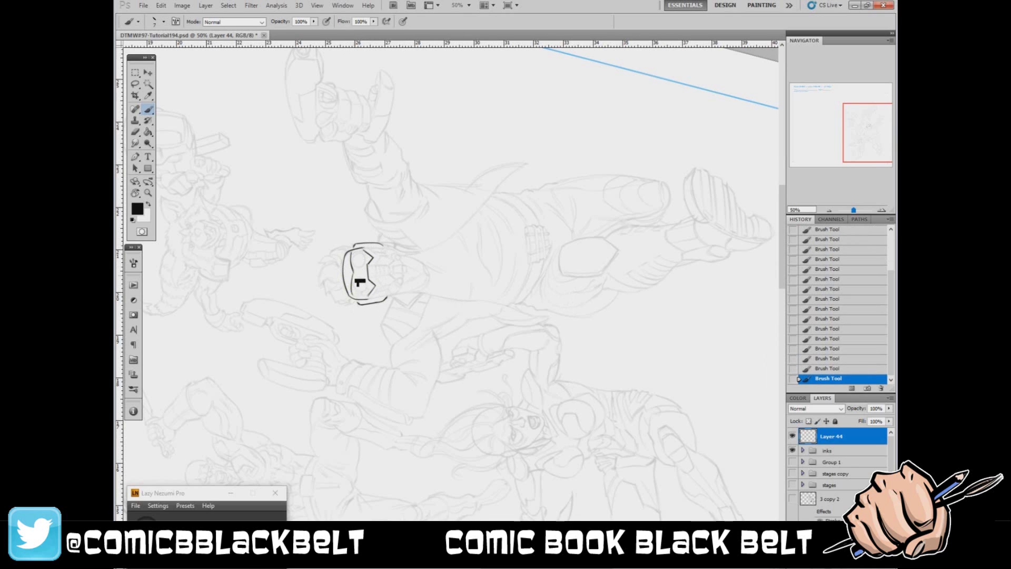
Reset the canvas rotation and ink the mask's nose grille and cheek respirators
key(r)
click(232, 21)
key(b)
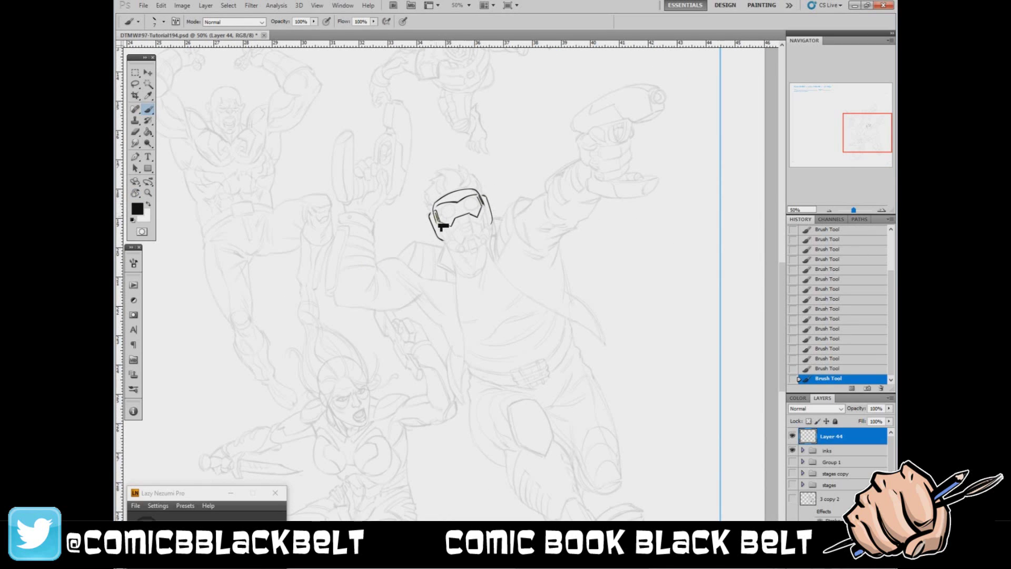
key(x)
click(148, 203)
mouse_move(457, 219)
mouse_down()
mouse_move(477, 239)
mouse_move(476, 230)
mouse_move(469, 243)
mouse_move(473, 228)
mouse_move(472, 240)
mouse_move(463, 223)
mouse_move(457, 239)
mouse_move(486, 229)
mouse_move(449, 233)
mouse_move(455, 229)
mouse_move(461, 247)
mouse_move(451, 236)
mouse_move(458, 244)
mouse_move(482, 230)
mouse_up()
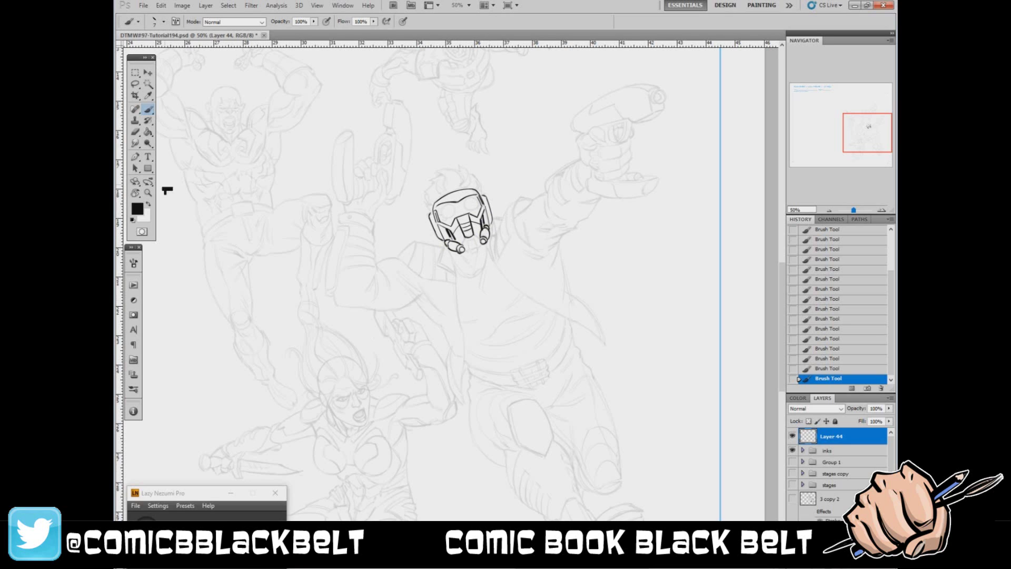
Undo the two round eye lenses inked in the visor
key(x)
key(x)
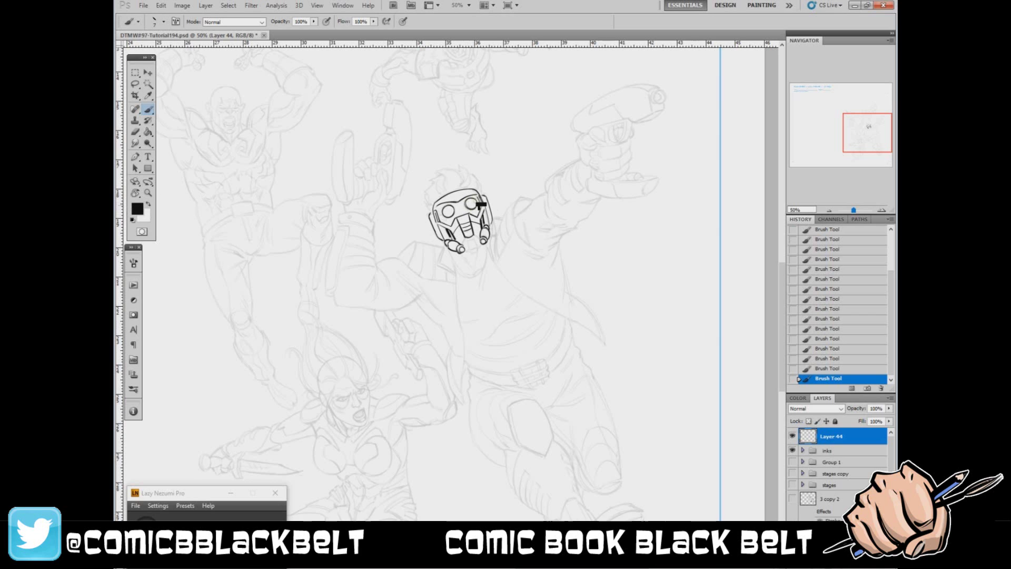
key(ctrl+alt+z)
key(ctrl+alt+z)
Draw a small ruler-guided circle beside the mask, then lasso and cut it out
scroll(452, 284, left, 5)
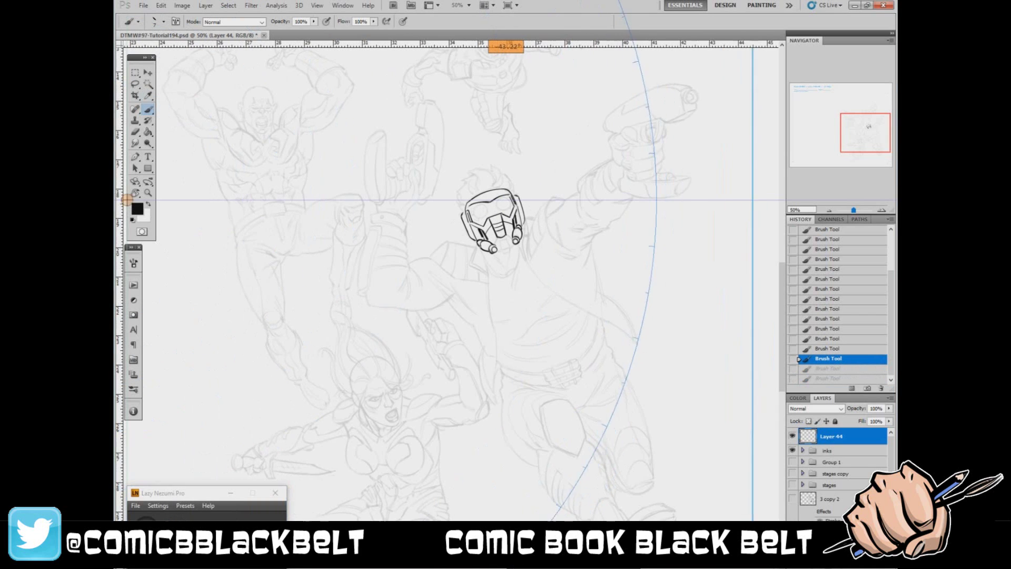
click(453, 225)
click(135, 84)
drag(461, 226, 467, 212)
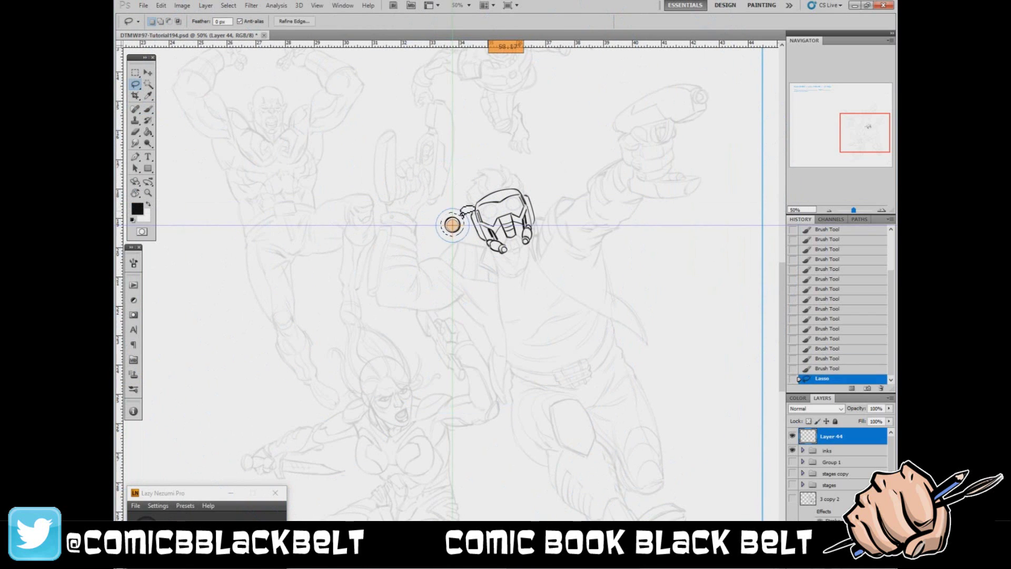
key(ctrl+x)
click(146, 522)
Paste two copies of the circle side by side below the mask and merge their layers
click(147, 76)
key(ctrl+v)
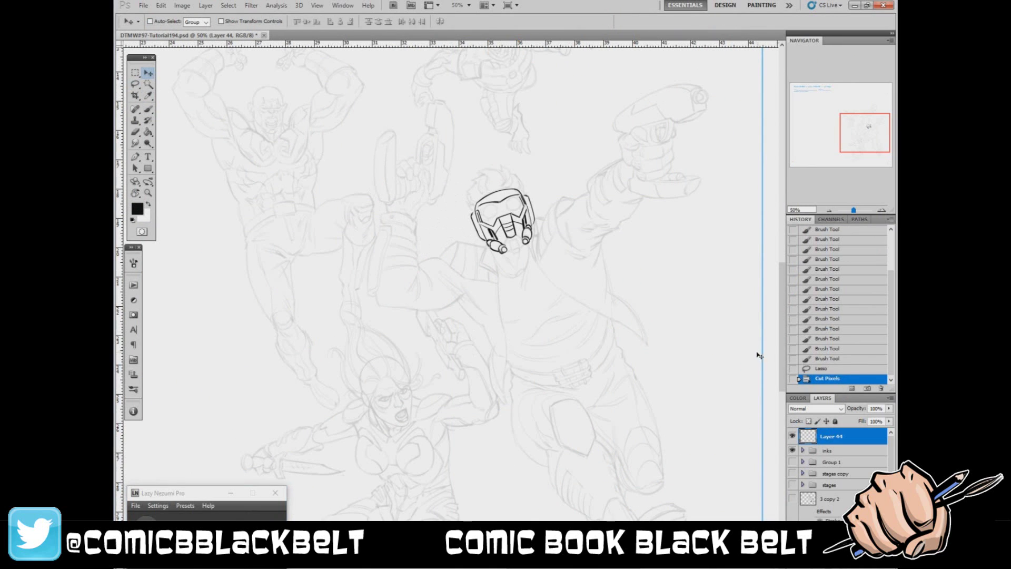
drag(514, 310, 553, 216)
drag(490, 212, 475, 316)
key(ctrl+v)
shift+click(832, 453)
right_click(832, 451)
click(825, 423)
Transform the pair of circles, including a distort, and fit them into the mask's visor as eye lenses
click(160, 5)
mouse_move(226, 199)
click(321, 214)
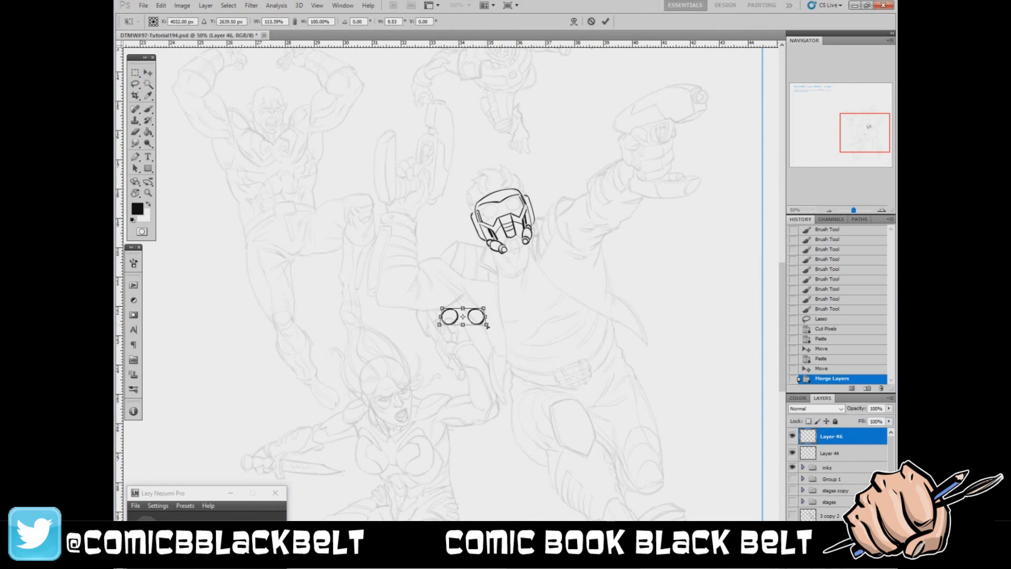
click(148, 71)
click(457, 217)
click(161, 5)
click(358, 239)
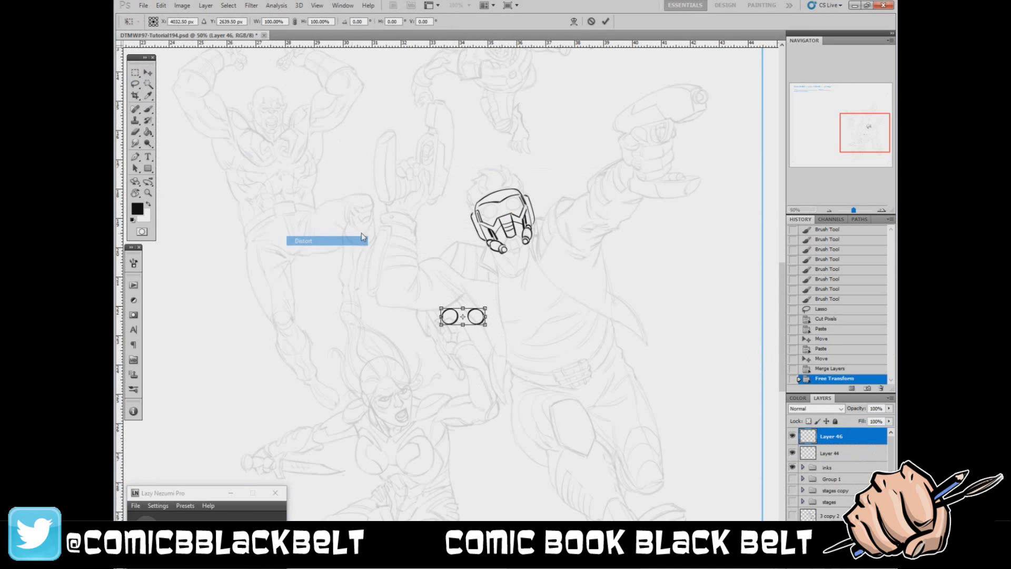
mouse_move(441, 324)
mouse_down()
mouse_move(486, 317)
mouse_move(503, 211)
mouse_move(525, 209)
mouse_move(504, 209)
mouse_move(529, 217)
mouse_up()
click(161, 5)
click(321, 222)
click(161, 5)
click(321, 213)
key(Return)
Change the stroke-smoothing preset and ink the breather details along the mask's lower edge
click(148, 109)
mouse_move(525, 213)
mouse_down()
mouse_move(539, 221)
mouse_move(504, 246)
mouse_move(518, 238)
mouse_up()
click(146, 526)
click(263, 527)
click(211, 407)
mouse_move(516, 238)
mouse_down()
mouse_move(513, 250)
mouse_move(525, 244)
mouse_up()
drag(513, 252, 512, 251)
drag(519, 248, 526, 244)
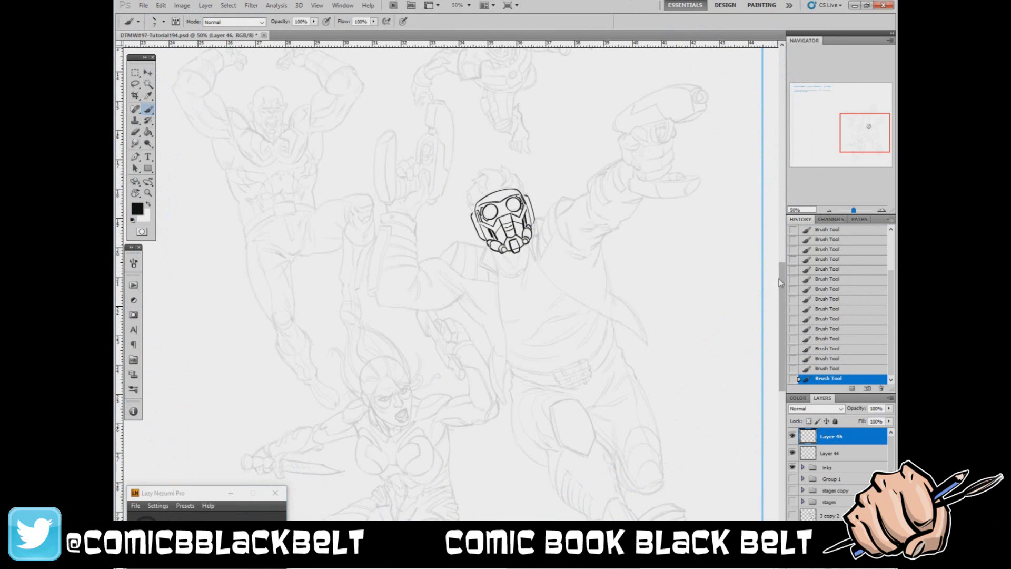
Ink the masked figure's swept-up hair, using the 10 px brush for the thicker strands
drag(780, 283, 781, 263)
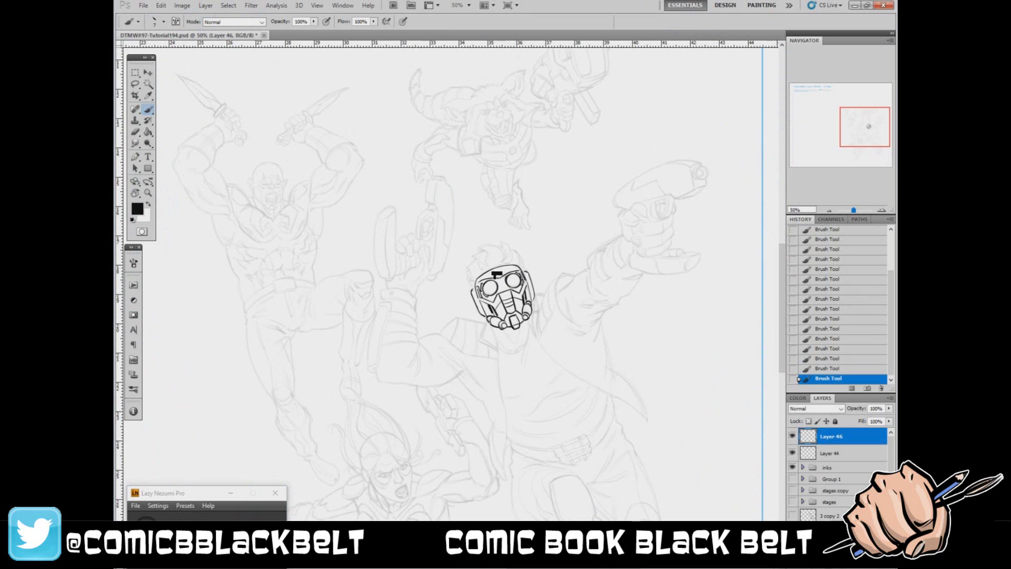
mouse_move(487, 262)
mouse_down()
mouse_move(476, 249)
mouse_move(485, 271)
mouse_up()
mouse_move(469, 269)
mouse_down()
mouse_move(476, 279)
mouse_move(504, 240)
mouse_move(490, 264)
mouse_up()
right_click(532, 259)
click(595, 337)
mouse_move(474, 257)
mouse_down()
mouse_move(472, 278)
mouse_move(509, 249)
mouse_move(529, 276)
mouse_move(510, 251)
mouse_up()
key(ctrl+z)
Ink the figure's jaw, neck and inner collar lines with the 7 px brush
right_click(543, 322)
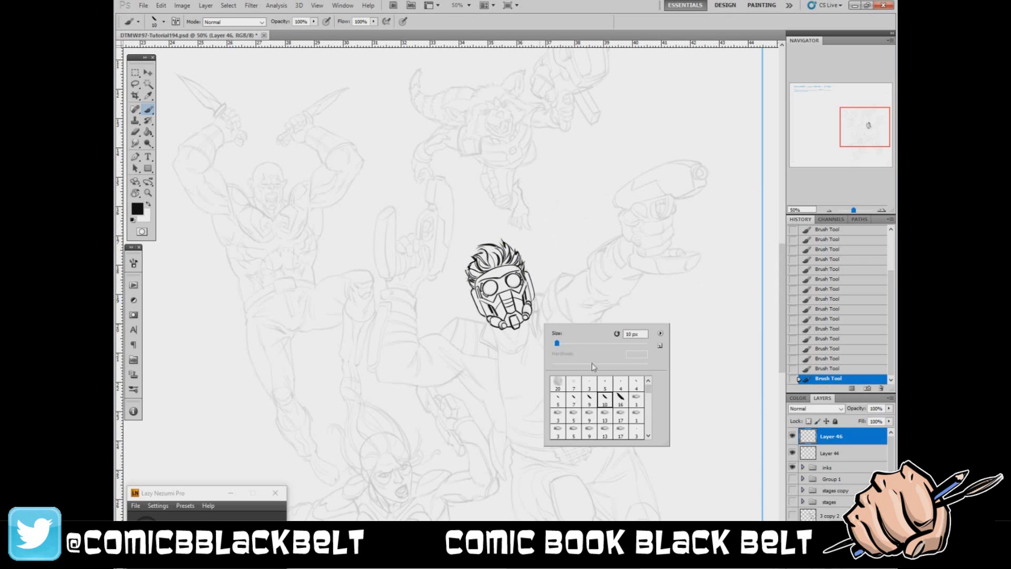
click(574, 400)
mouse_move(488, 320)
mouse_down()
mouse_move(501, 350)
mouse_move(504, 332)
mouse_move(520, 324)
mouse_move(518, 337)
mouse_move(531, 319)
mouse_move(519, 351)
mouse_move(530, 319)
mouse_move(530, 346)
mouse_move(504, 352)
mouse_move(523, 348)
mouse_move(501, 338)
mouse_move(519, 358)
mouse_up()
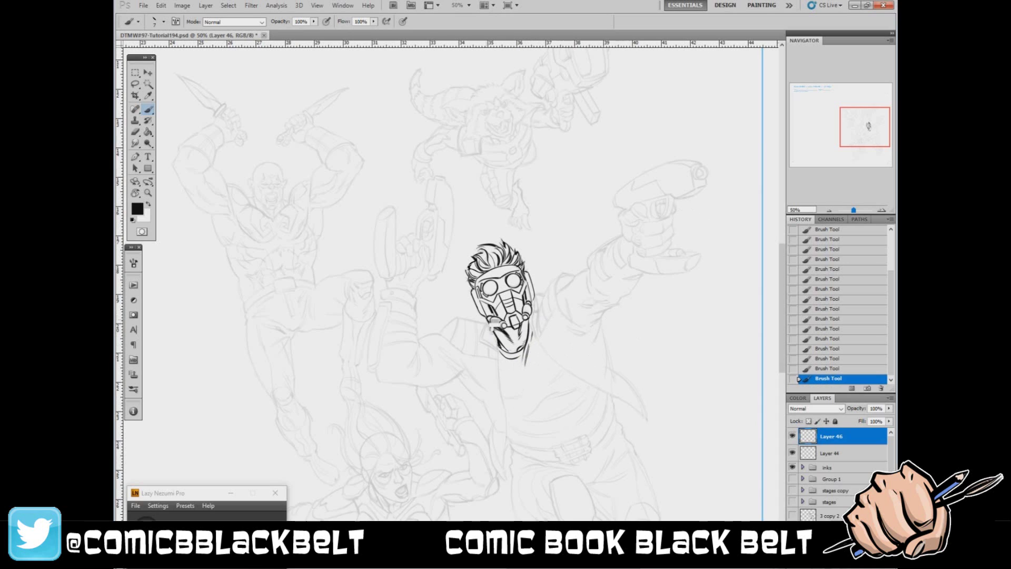
drag(487, 325, 497, 349)
mouse_move(537, 297)
mouse_down()
mouse_move(535, 335)
mouse_move(539, 297)
mouse_move(543, 343)
mouse_move(490, 323)
mouse_move(497, 358)
mouse_up()
Ink the jacket's collar, the panelled shoulder and the long front edge running down the torso
drag(783, 249, 782, 264)
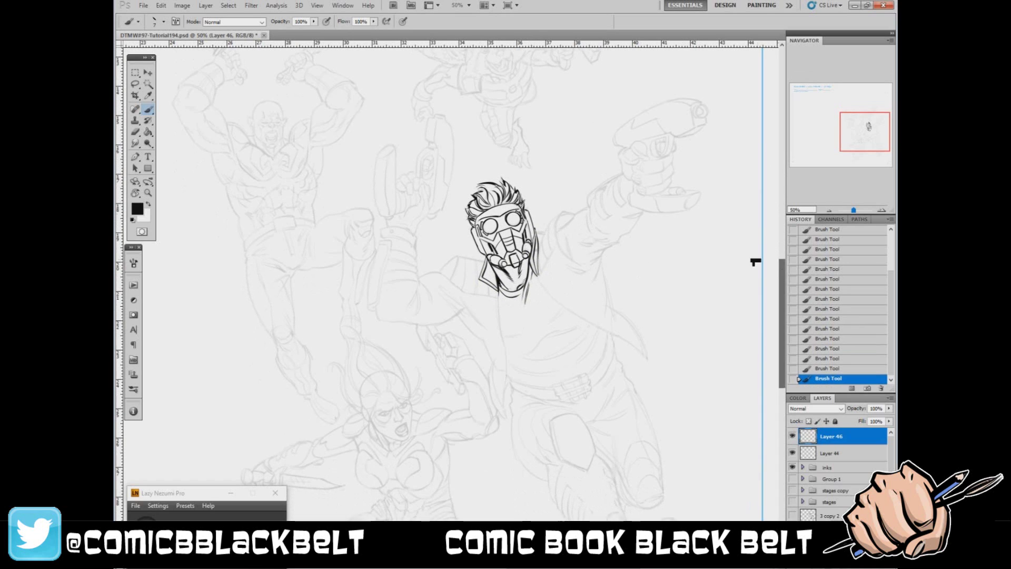
mouse_move(563, 211)
mouse_down()
mouse_move(559, 242)
mouse_move(584, 268)
mouse_up()
mouse_move(563, 211)
mouse_down()
mouse_move(555, 239)
mouse_move(582, 269)
mouse_move(545, 234)
mouse_move(541, 248)
mouse_move(564, 225)
mouse_move(560, 196)
mouse_move(548, 273)
mouse_move(559, 238)
mouse_up()
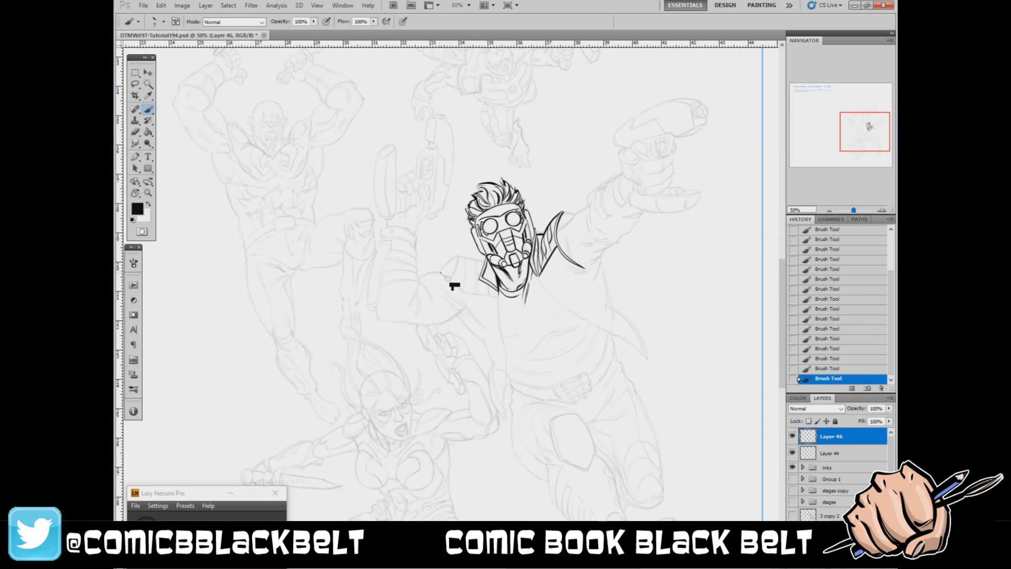
mouse_move(454, 285)
mouse_down()
mouse_move(501, 300)
mouse_move(514, 421)
mouse_move(498, 292)
mouse_move(463, 289)
mouse_up()
drag(476, 260, 478, 293)
mouse_move(488, 286)
mouse_down()
mouse_move(449, 279)
mouse_move(456, 257)
mouse_move(484, 263)
mouse_move(453, 260)
mouse_move(481, 269)
mouse_move(472, 286)
mouse_move(492, 280)
mouse_up()
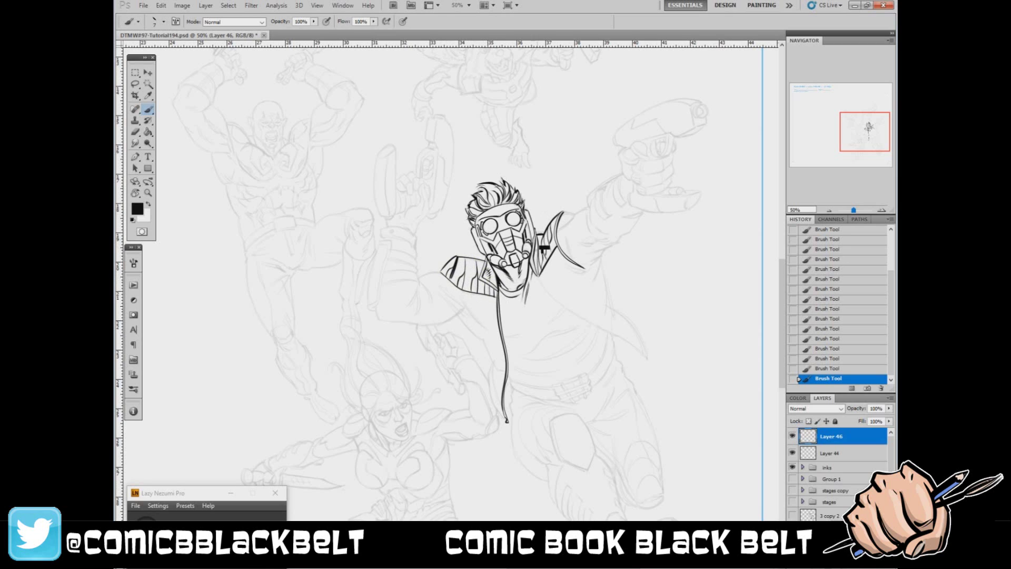
Undo the last few strokes and ink the shoulder panel of the outstretched arm
key(ctrl+alt+z)
key(ctrl+alt+z)
key(ctrl+alt+z)
mouse_move(537, 236)
mouse_down()
mouse_move(538, 275)
mouse_move(573, 215)
mouse_move(559, 229)
mouse_up()
click(833, 369)
Add thick fold shadows to the jacket's side, bent sleeve and opposite armpit with the 16 px brush
right_click(525, 310)
click(600, 383)
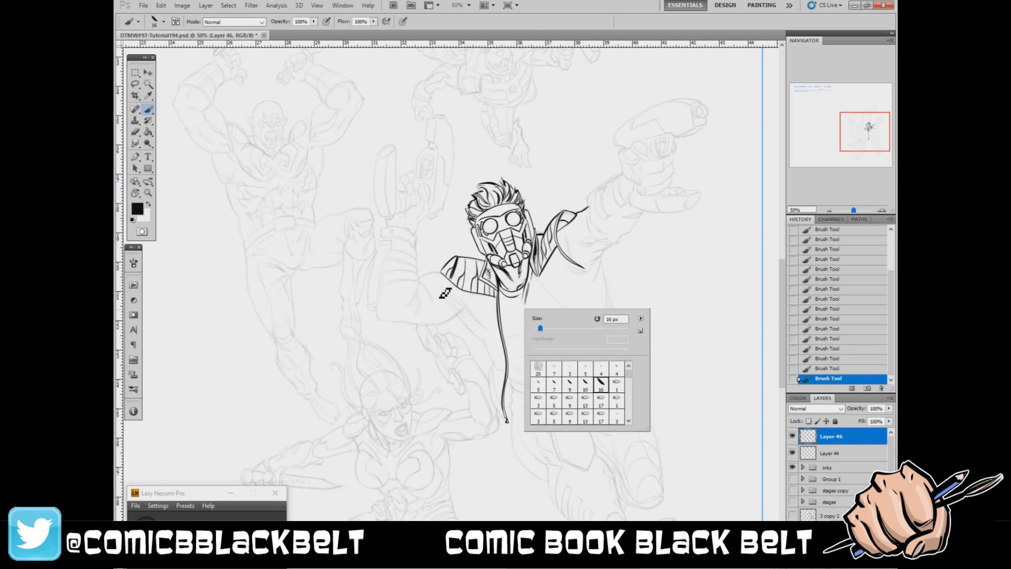
mouse_move(442, 287)
mouse_down()
mouse_move(474, 316)
mouse_move(498, 378)
mouse_up()
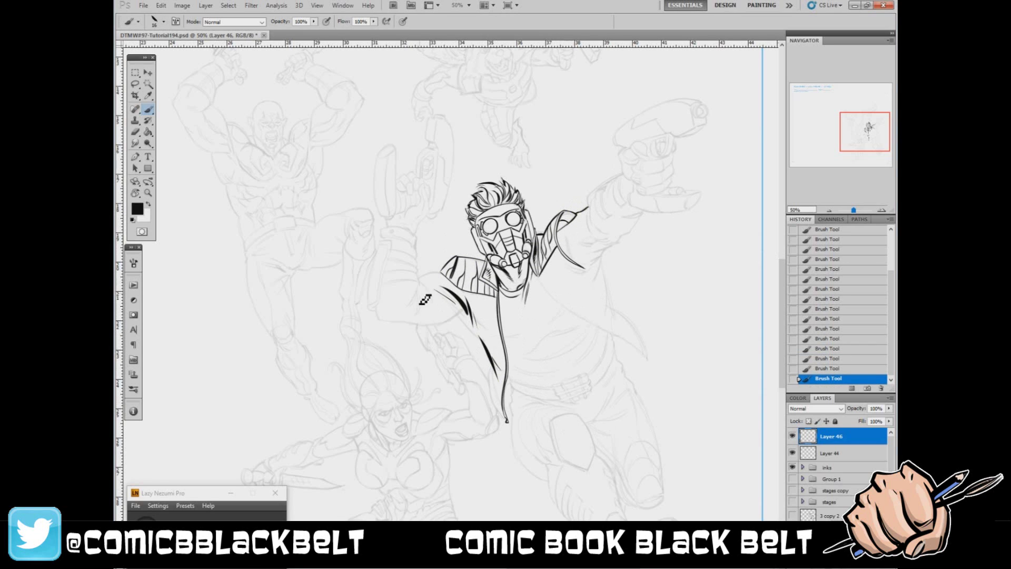
mouse_move(421, 287)
mouse_down()
mouse_move(413, 315)
mouse_move(432, 303)
mouse_move(405, 307)
mouse_up()
drag(567, 268, 591, 278)
key(e)
key(b)
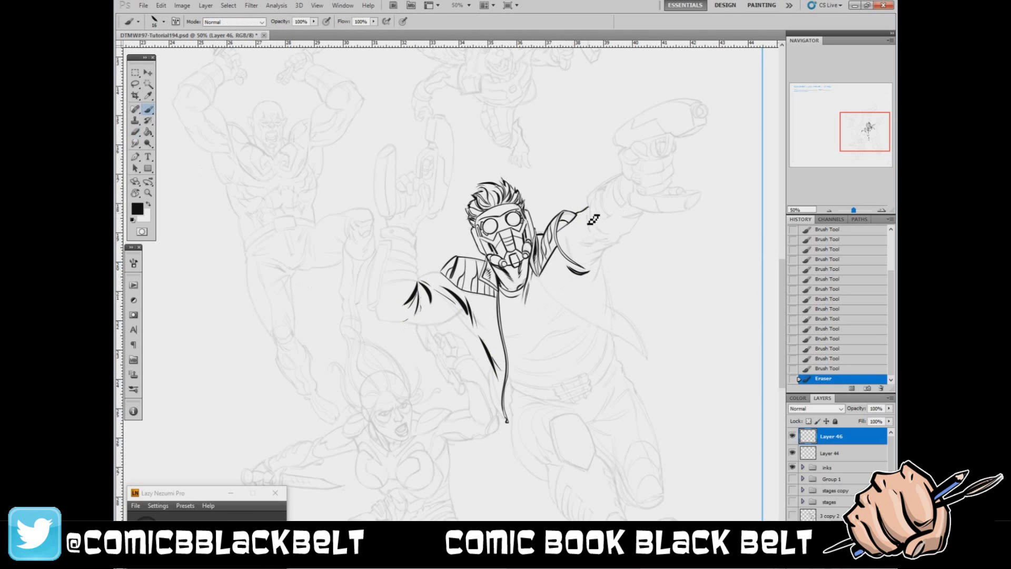
Ink heavy tapered fold shadows along the outstretched sleeve, from the shoulder to the wrist
drag(587, 213, 592, 233)
mouse_move(588, 216)
mouse_down()
mouse_move(592, 232)
mouse_move(613, 233)
mouse_move(622, 216)
mouse_up()
drag(642, 211, 624, 217)
mouse_move(611, 182)
mouse_down()
mouse_move(588, 216)
mouse_move(585, 266)
mouse_up()
mouse_move(576, 258)
mouse_down()
mouse_move(598, 262)
mouse_move(584, 259)
mouse_up()
drag(602, 257, 589, 262)
drag(603, 254, 594, 284)
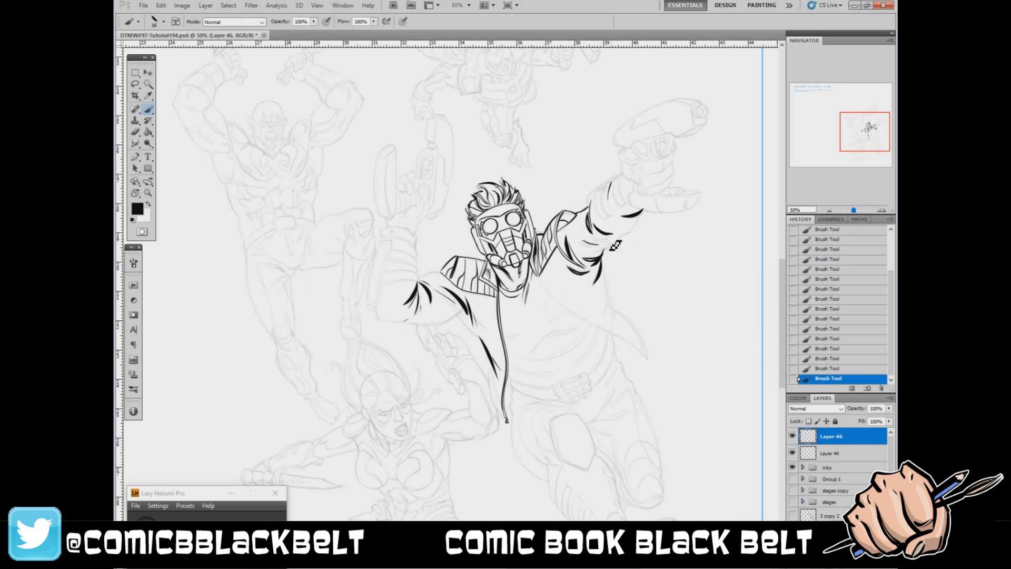
drag(621, 237, 596, 240)
mouse_move(620, 242)
mouse_down()
mouse_move(600, 245)
mouse_move(610, 235)
mouse_up()
Erase the excess ink from the fold shadows on the outstretched sleeve
key(e)
right_click(617, 277)
click(690, 347)
drag(598, 238, 587, 241)
drag(582, 243, 586, 244)
Refine the outstretched sleeve's outline and thin wrist folds with the 7 px brush
key(b)
right_click(590, 277)
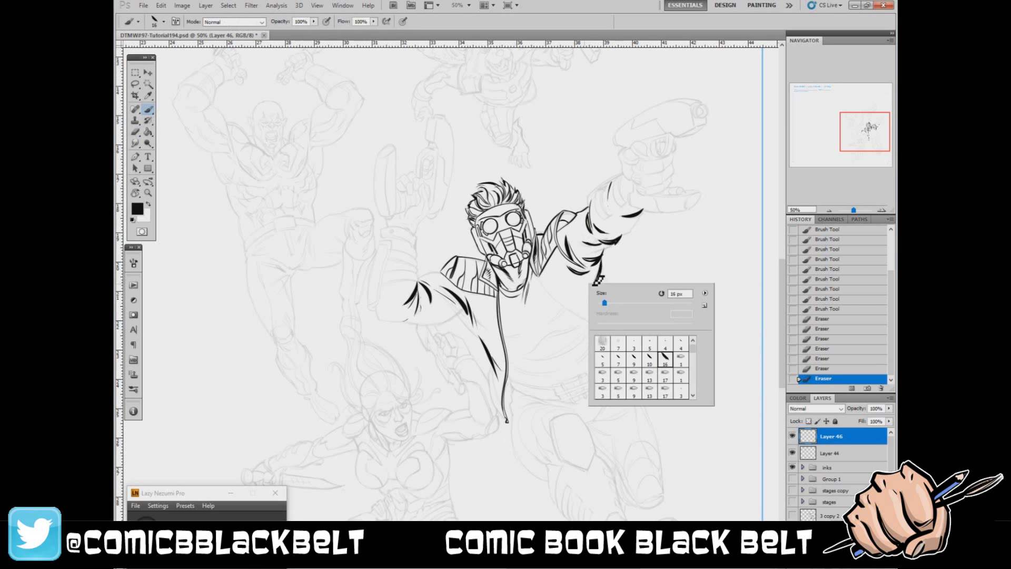
click(618, 359)
drag(606, 190, 608, 204)
mouse_move(611, 183)
mouse_down()
mouse_move(607, 198)
mouse_move(643, 210)
mouse_up()
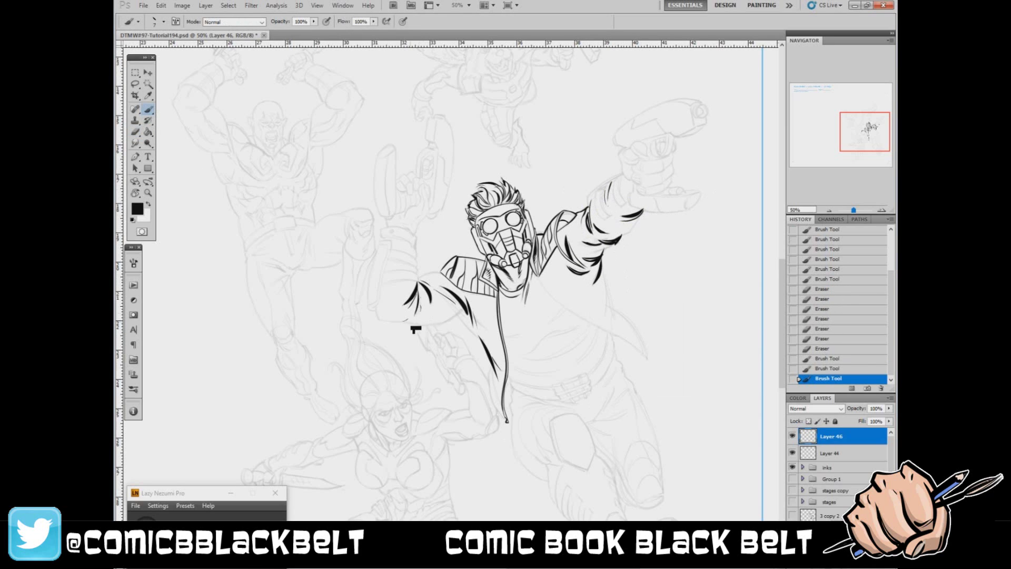
drag(404, 321, 412, 321)
drag(594, 197, 590, 205)
mouse_move(615, 243)
mouse_down()
mouse_move(621, 236)
mouse_move(588, 207)
mouse_move(638, 220)
mouse_move(643, 211)
mouse_up()
mouse_move(612, 181)
mouse_down()
mouse_move(604, 201)
mouse_move(627, 196)
mouse_up()
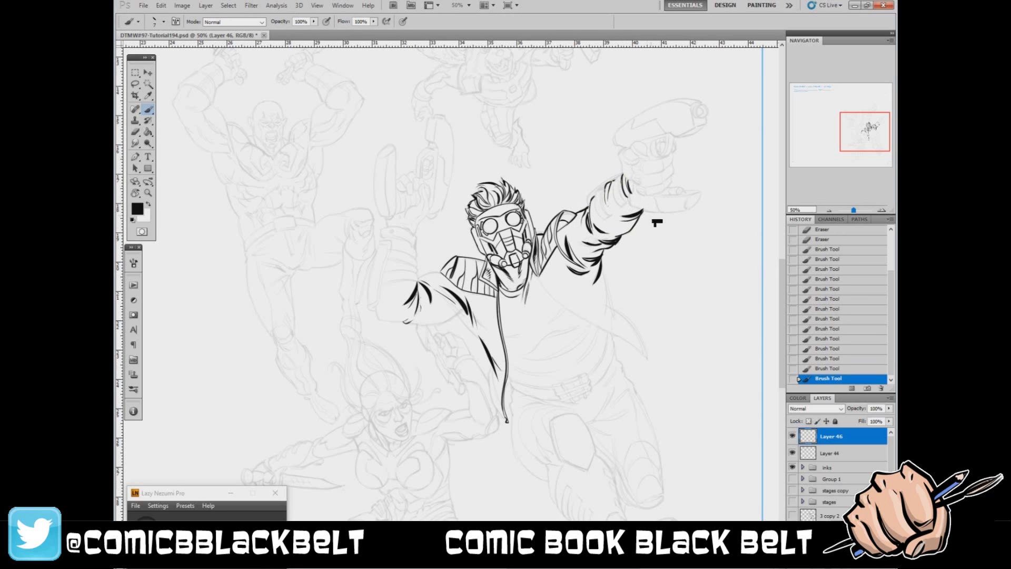
Ink the bent sleeve's cuff and lower contour, then the jacket's side edge down to its pointed hem
mouse_move(382, 237)
mouse_down()
mouse_move(418, 242)
mouse_move(417, 259)
mouse_move(446, 271)
mouse_up()
key(ctrl+z)
mouse_move(383, 323)
mouse_down()
mouse_move(467, 315)
mouse_move(502, 405)
mouse_up()
drag(491, 368, 508, 422)
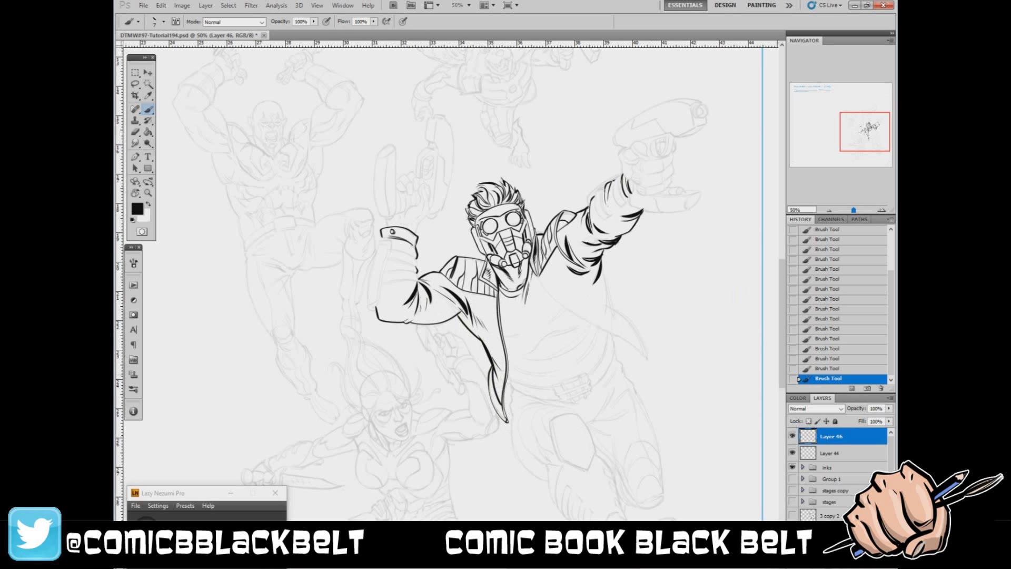
drag(496, 388, 492, 394)
drag(499, 399, 499, 413)
Ink the jacket's opposite front flap with a doubled edge and a pointed corner below the outstretched arm
drag(566, 568, 598, 567)
mouse_move(374, 269)
mouse_down()
mouse_move(441, 333)
mouse_move(489, 359)
mouse_up()
mouse_move(377, 270)
mouse_down()
mouse_move(406, 307)
mouse_move(490, 358)
mouse_up()
mouse_move(450, 298)
mouse_down()
mouse_move(491, 344)
mouse_move(479, 333)
mouse_up()
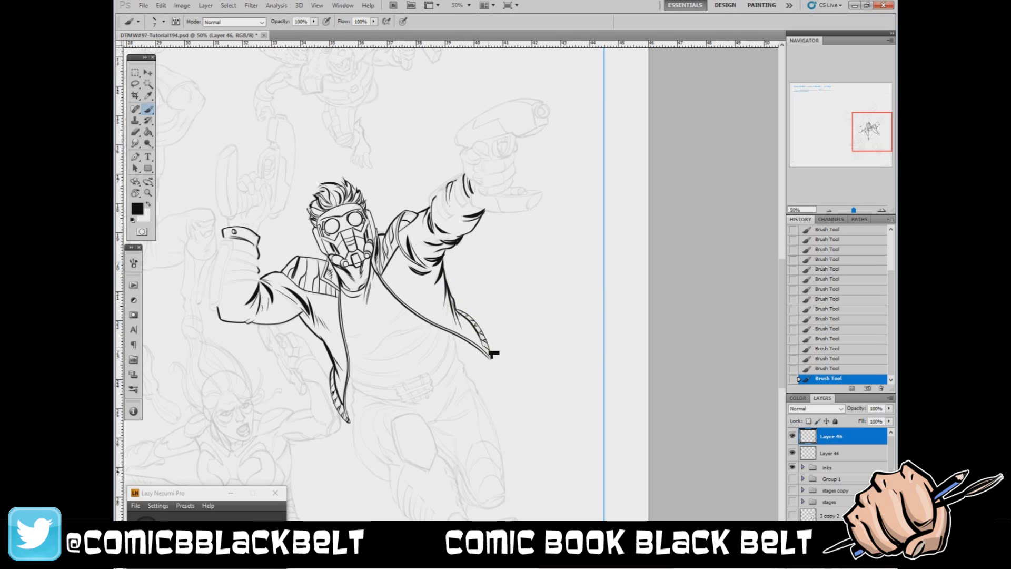
Try inking the cuff and upper contour of the outstretched sleeve
scroll(474, 345, left, 3)
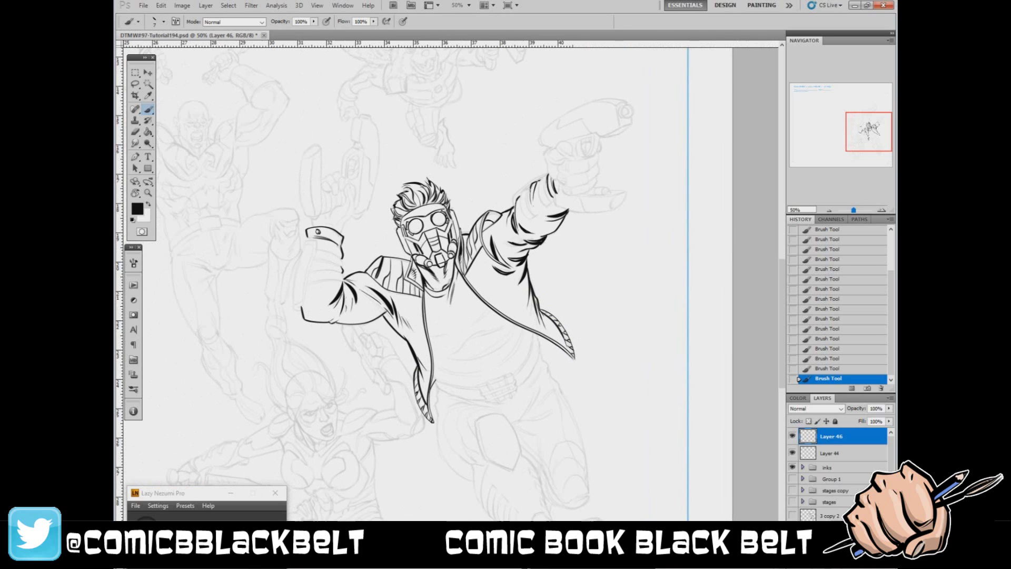
key(ctrl+z)
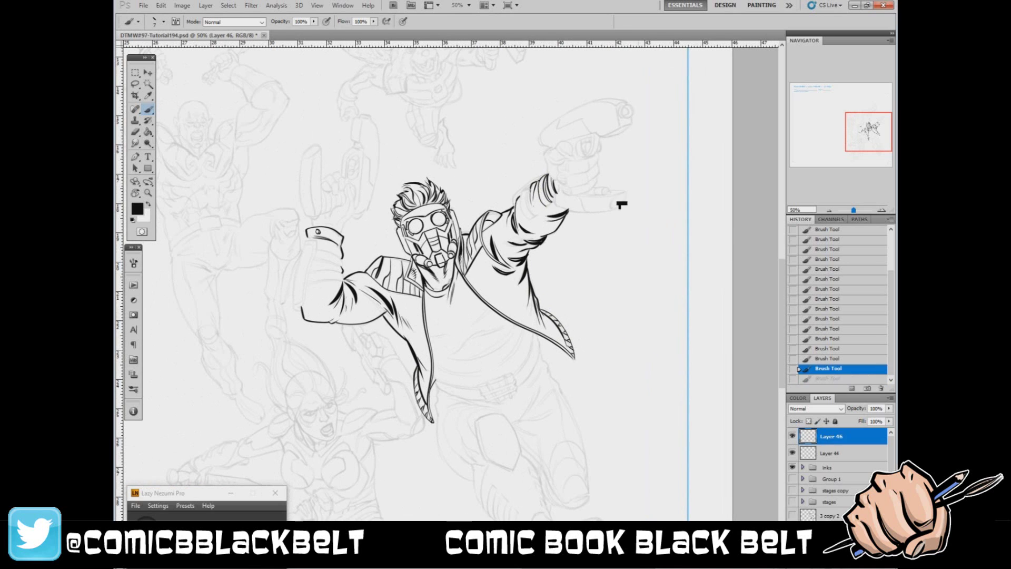
mouse_move(565, 212)
mouse_down()
mouse_move(528, 216)
mouse_move(548, 173)
mouse_up()
drag(514, 202, 548, 171)
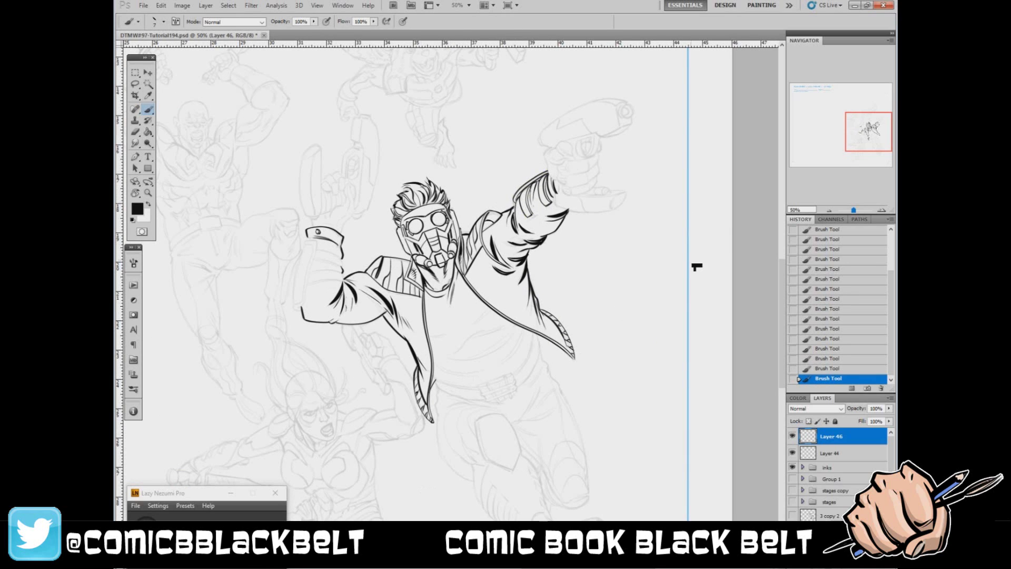
mouse_move(827, 321)
mouse_down()
mouse_move(821, 289)
mouse_move(777, 258)
mouse_up()
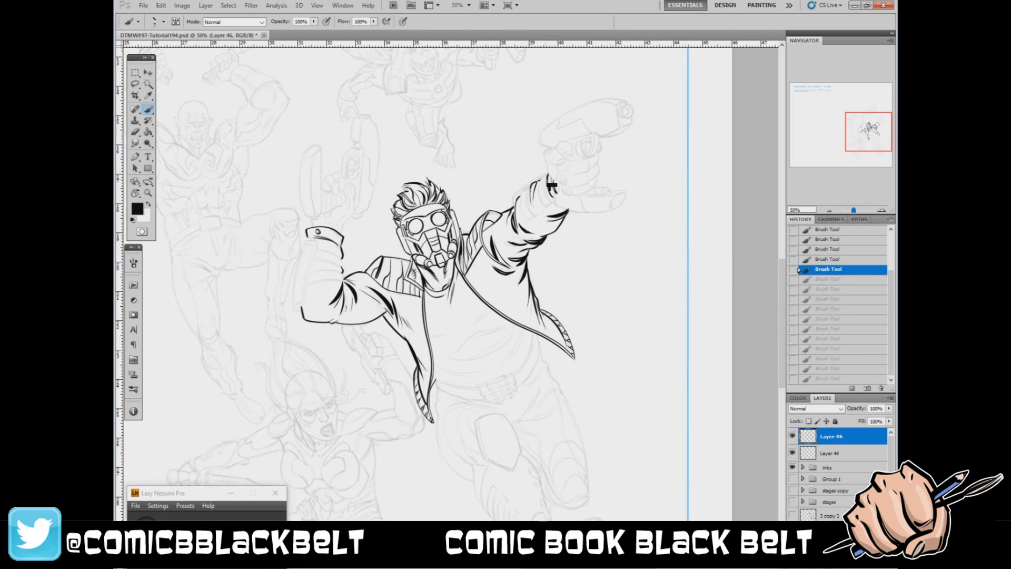
Ink curved wraparound folds and bands across the outstretched forearm near the cuff
mouse_move(550, 182)
mouse_down()
mouse_move(565, 211)
mouse_move(551, 216)
mouse_up()
key(ctrl+z)
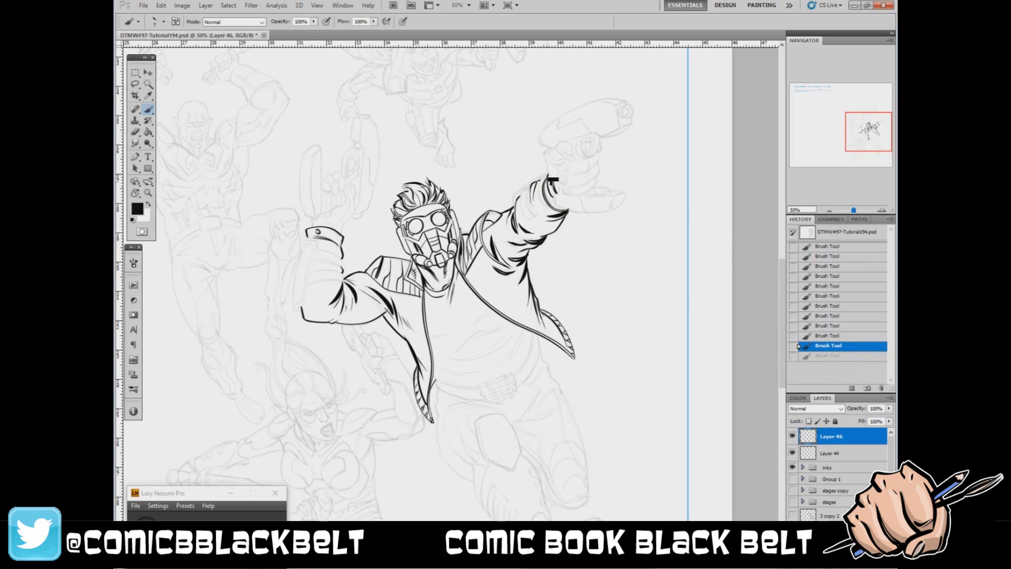
mouse_move(543, 181)
mouse_down()
mouse_move(566, 212)
mouse_move(553, 227)
mouse_up()
mouse_move(521, 193)
mouse_down()
mouse_move(526, 218)
mouse_move(552, 232)
mouse_up()
key(ctrl+z)
click(230, 491)
click(841, 359)
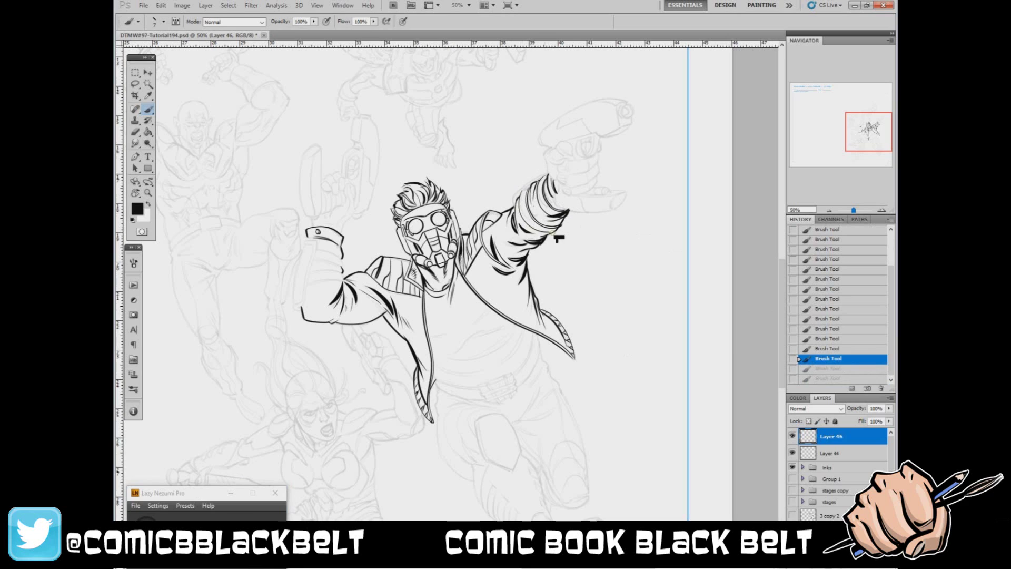
key(ctrl+shift+z)
key(ctrl+shift+z)
Erase the stray line ends along the lower edge of the outstretched forearm and cuff
key(e)
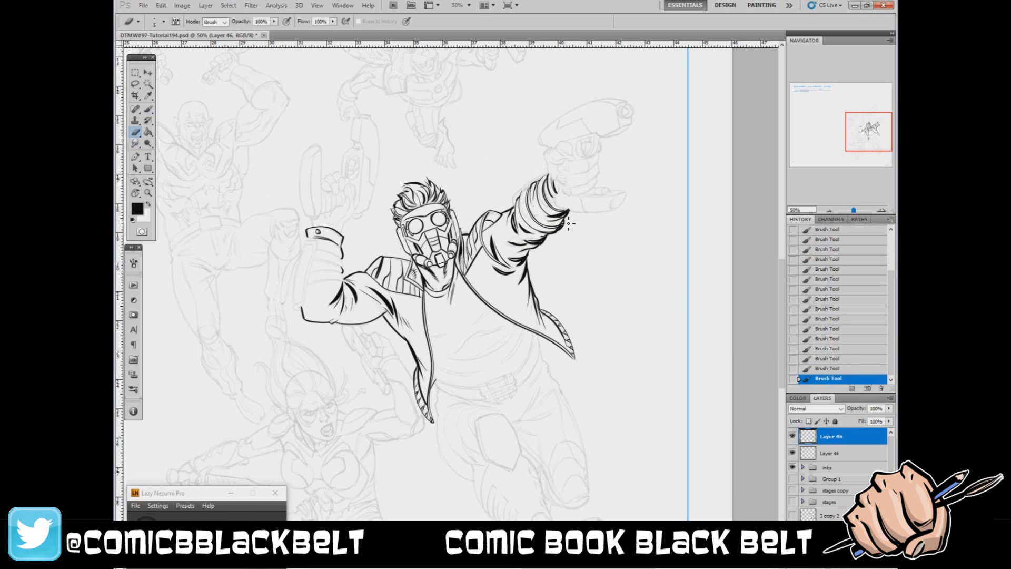
drag(563, 235, 556, 236)
drag(564, 230, 558, 236)
drag(563, 231, 557, 236)
drag(563, 231, 555, 236)
drag(562, 232, 554, 237)
drag(557, 234, 550, 239)
drag(550, 237, 569, 217)
drag(571, 216, 573, 213)
drag(574, 212, 575, 211)
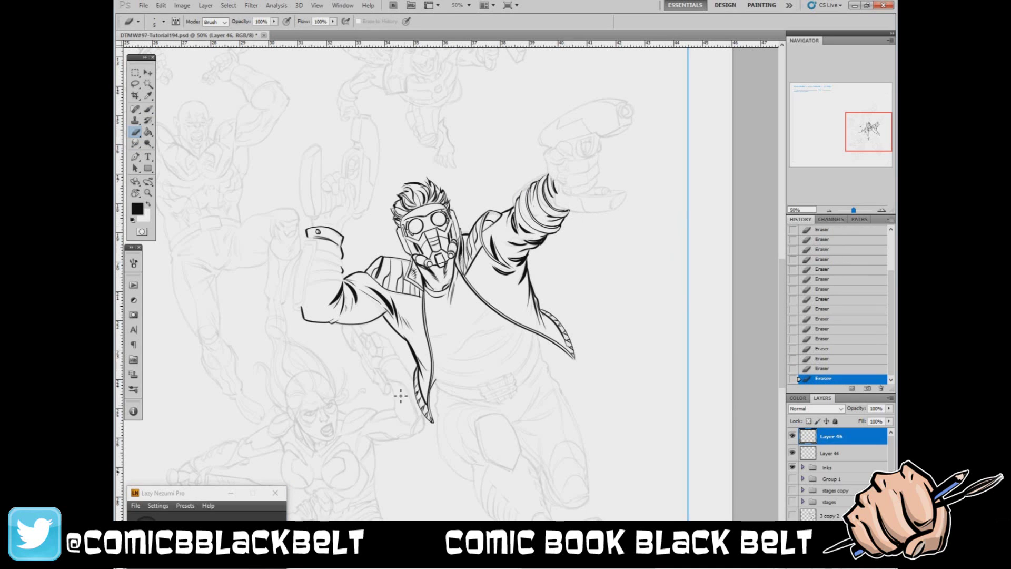
Re-ink the outstretched forearm's lower edge and upper contour, trimming the lower edge with white
key(b)
drag(569, 211, 548, 235)
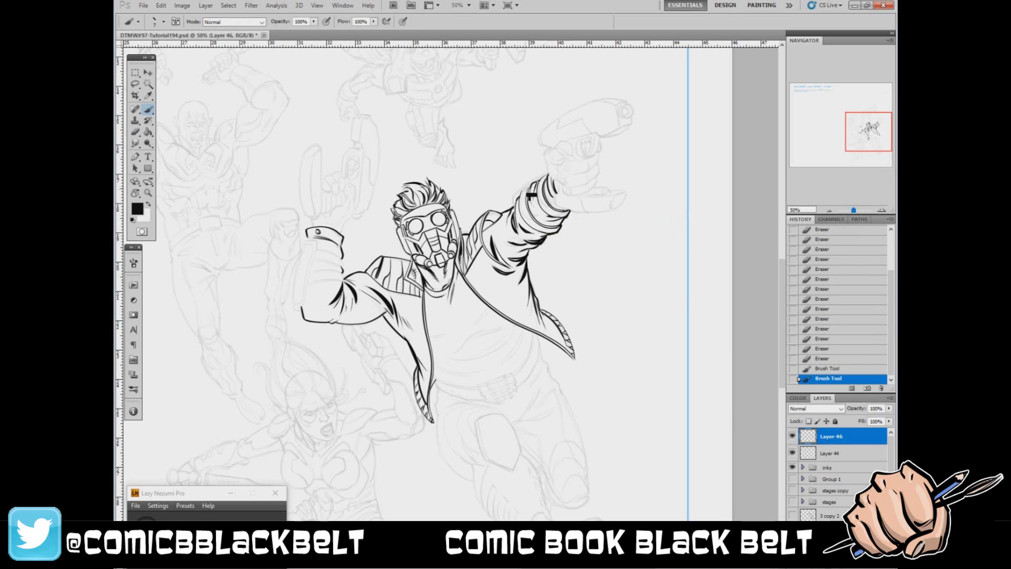
mouse_move(529, 189)
mouse_down()
mouse_move(514, 203)
mouse_move(514, 240)
mouse_move(507, 228)
mouse_up()
drag(519, 218, 503, 231)
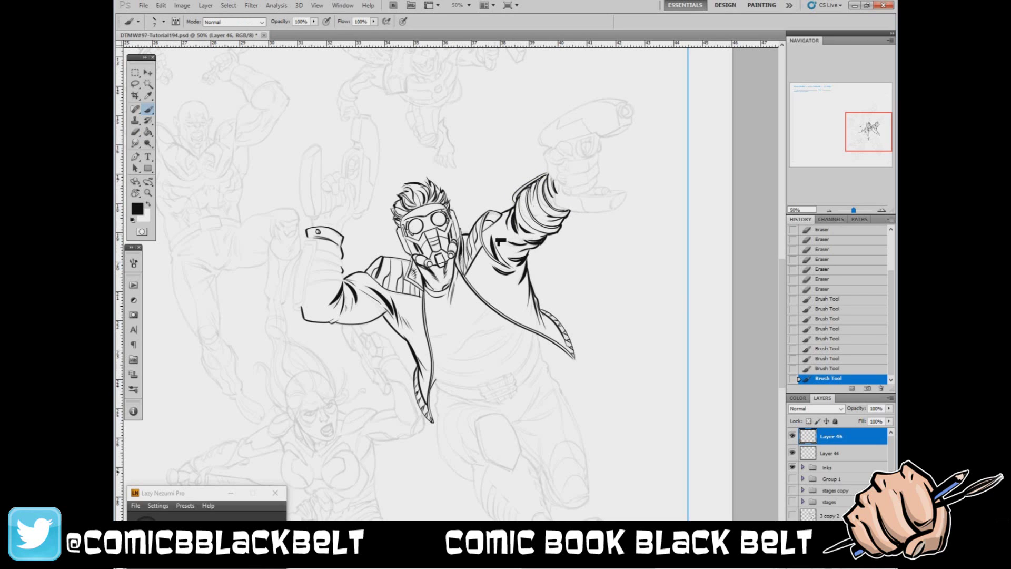
drag(568, 199, 559, 238)
key(x)
mouse_move(569, 226)
mouse_down()
mouse_move(561, 241)
mouse_move(551, 236)
mouse_up()
key(x)
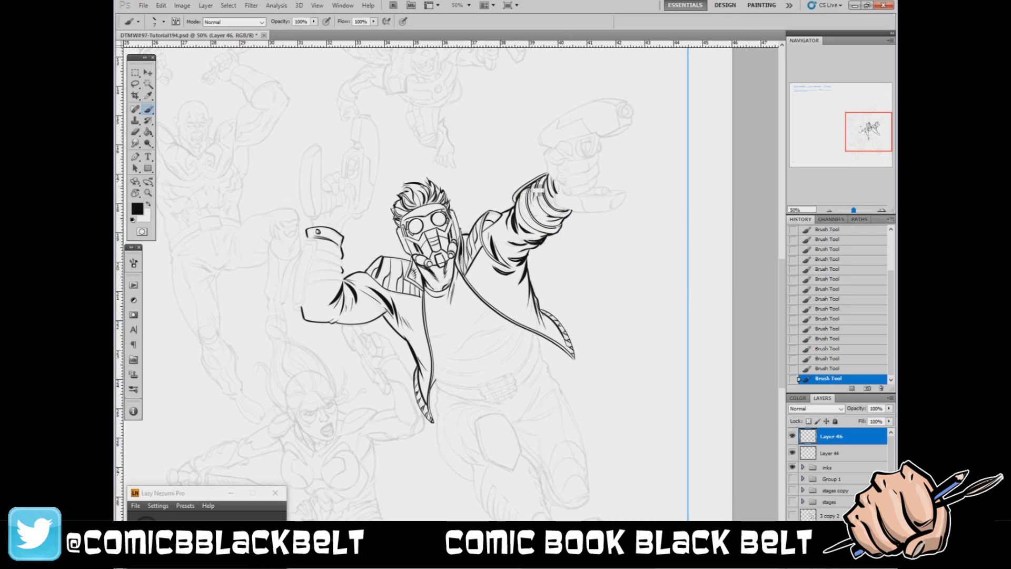
Refine the outstretched cuff's bands and edges with black and white strokes and a small erasure
key(r)
drag(648, 120, 503, 429)
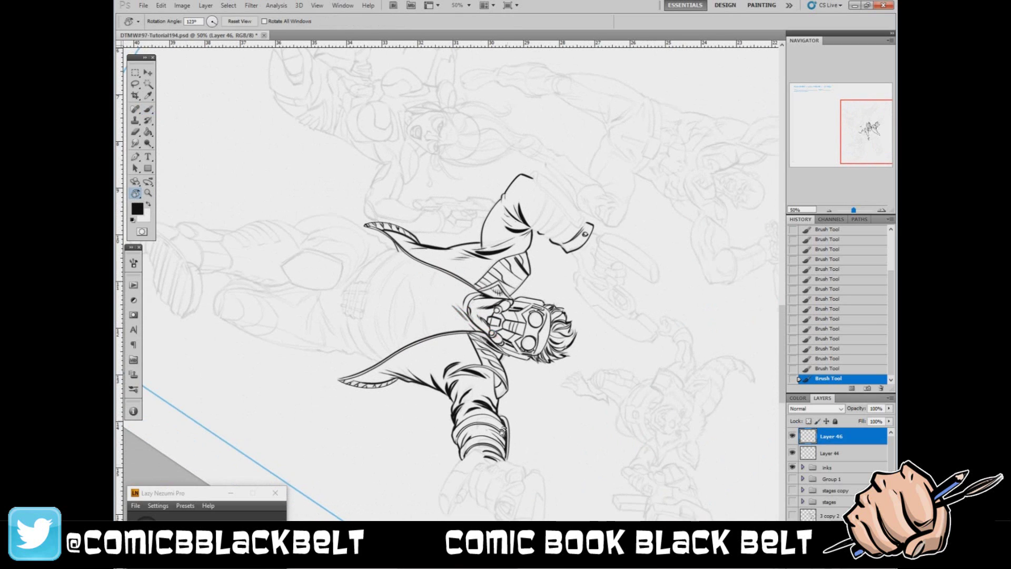
key(b)
drag(454, 425, 489, 417)
click(830, 359)
key(x)
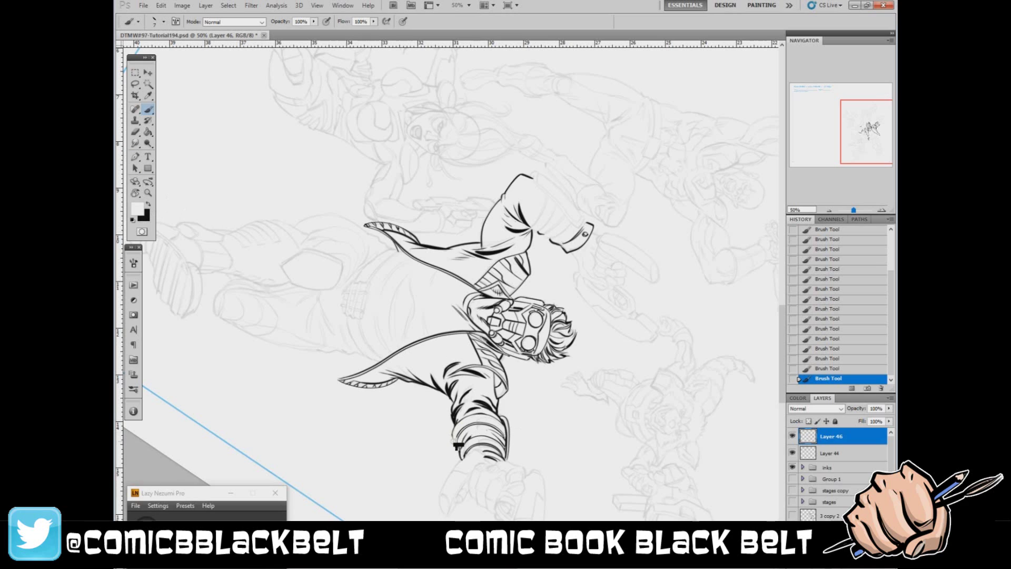
click(149, 206)
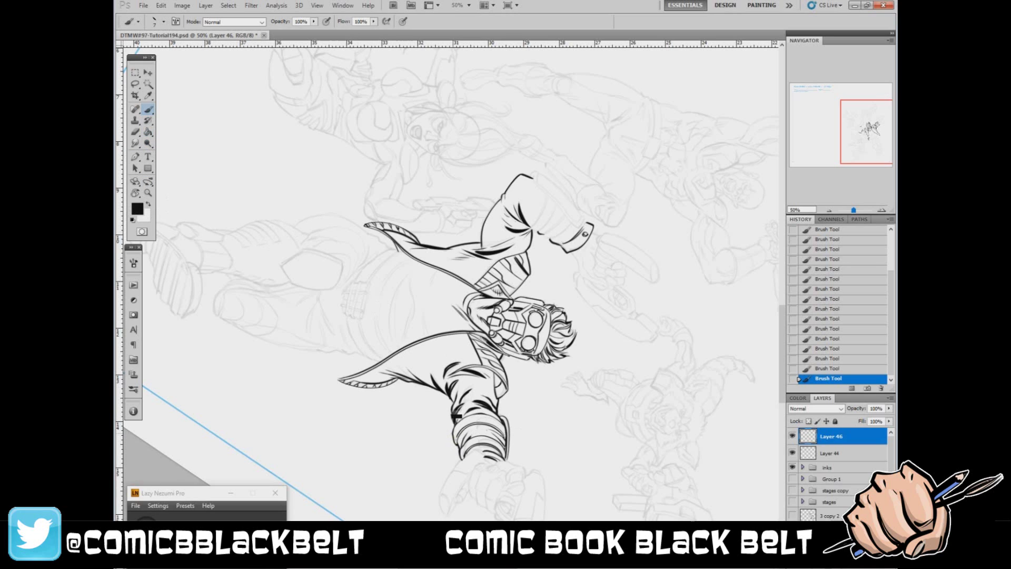
key(e)
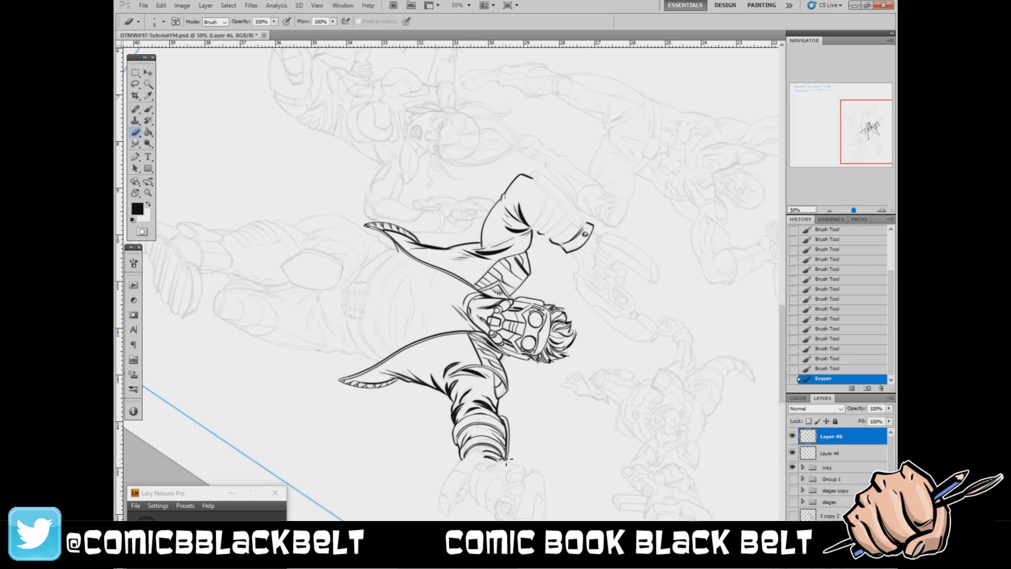
click(149, 109)
mouse_move(508, 429)
mouse_down()
mouse_move(510, 463)
mouse_move(511, 440)
mouse_up()
click(149, 205)
drag(470, 413, 472, 419)
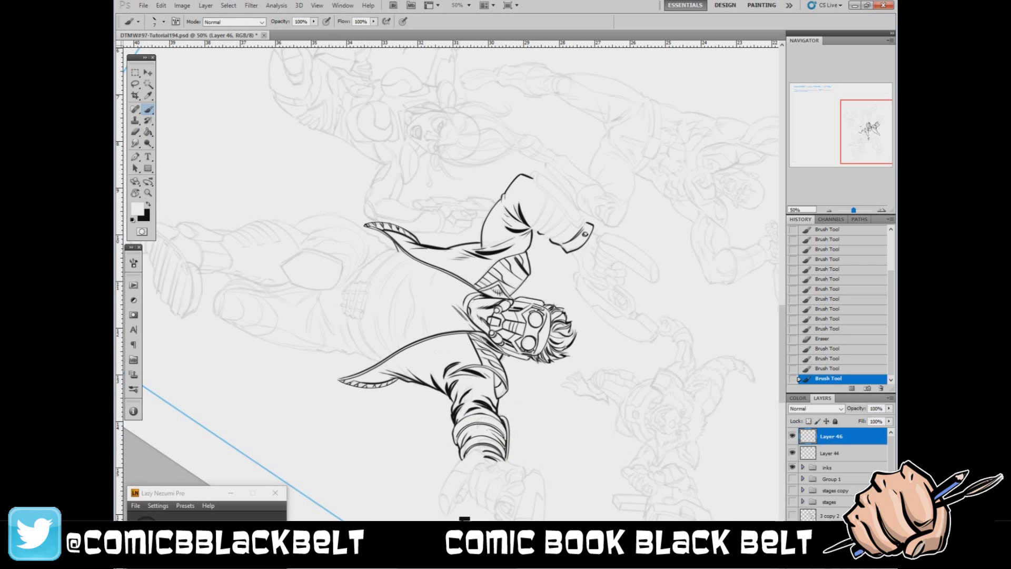
Ink the long guard along the bent forearm's outer side and the curved straps and folds around the sleeve
key(r)
click(237, 22)
click(149, 204)
drag(328, 214, 407, 213)
mouse_move(382, 241)
mouse_down()
mouse_move(382, 318)
mouse_move(384, 234)
mouse_move(392, 262)
mouse_move(380, 304)
mouse_up()
mouse_move(380, 245)
mouse_down()
mouse_move(382, 307)
mouse_move(378, 268)
mouse_move(372, 305)
mouse_up()
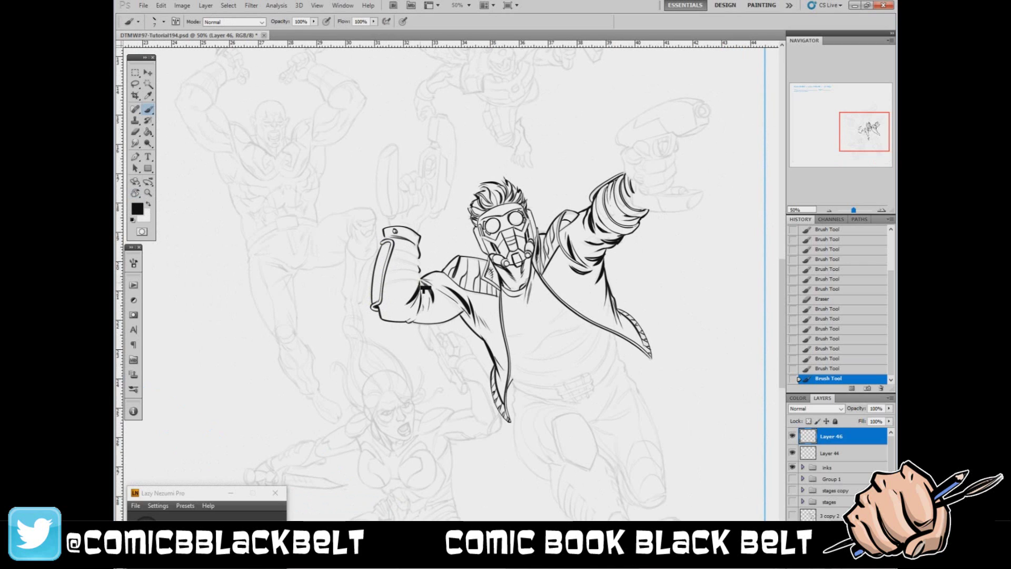
drag(420, 279, 385, 283)
mouse_move(416, 279)
mouse_down()
mouse_move(390, 287)
mouse_move(424, 278)
mouse_move(435, 253)
mouse_move(395, 263)
mouse_move(420, 265)
mouse_up()
mouse_move(420, 265)
mouse_down()
mouse_move(420, 273)
mouse_move(378, 266)
mouse_move(376, 302)
mouse_up()
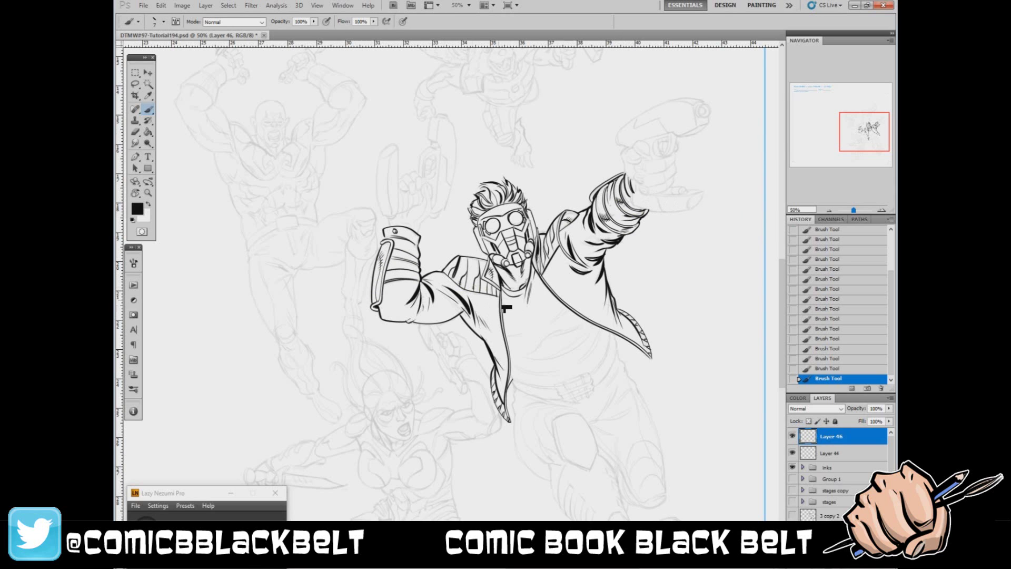
Add small black and white details to the straps on the bent forearm
key(r)
drag(215, 287, 447, 458)
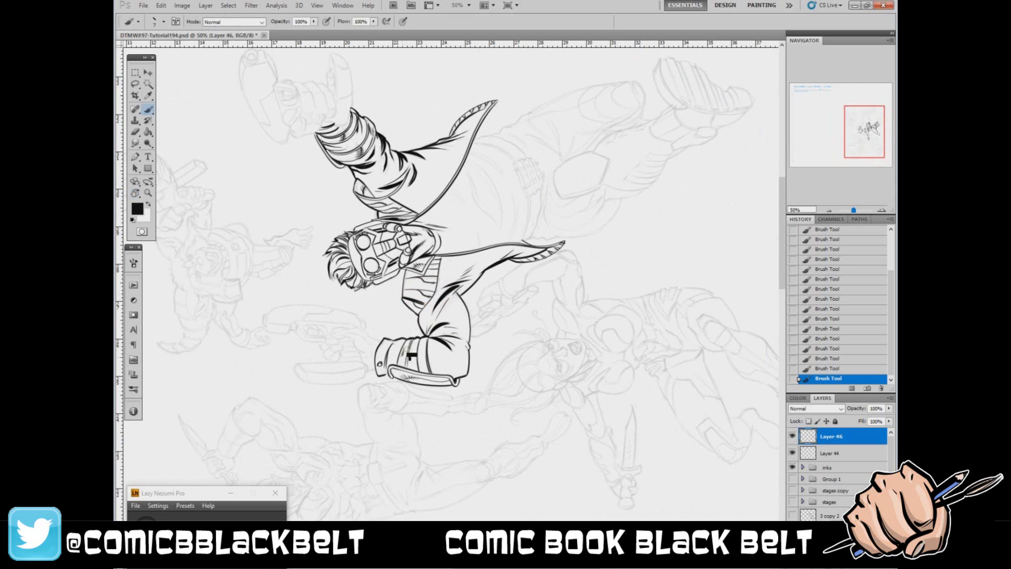
drag(409, 352, 405, 364)
key(x)
click(148, 204)
key(r)
click(233, 21)
key(b)
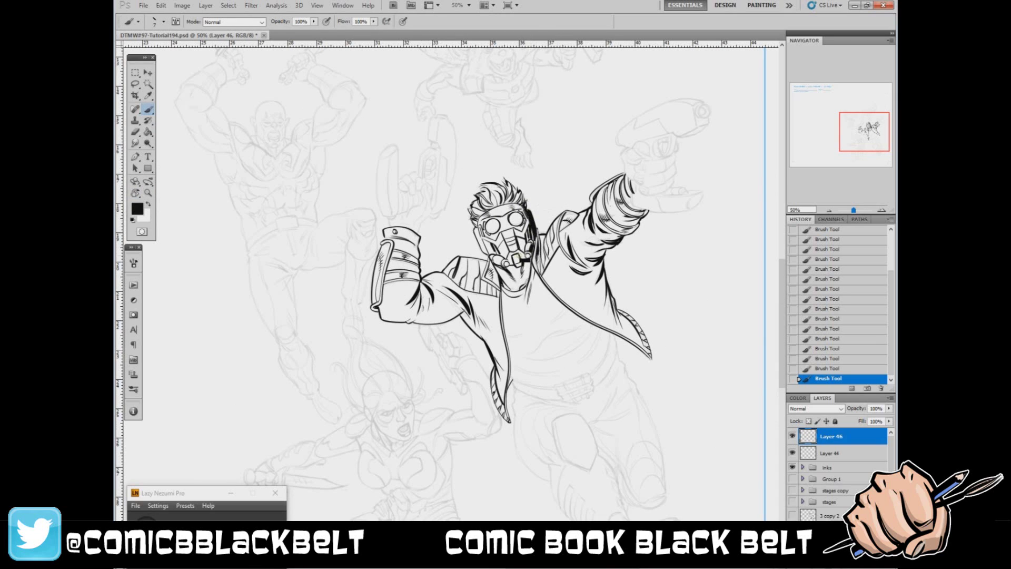
Darken the mask's shadowed side and refine the lower mask and chin with black and white strokes
key(ctrl+z)
drag(523, 243, 512, 280)
key(x)
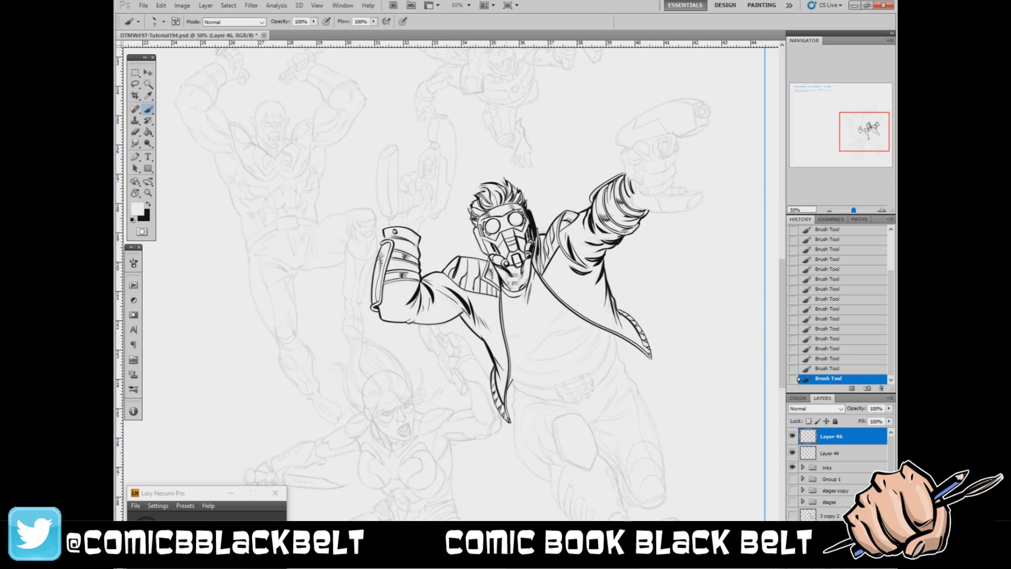
key(x)
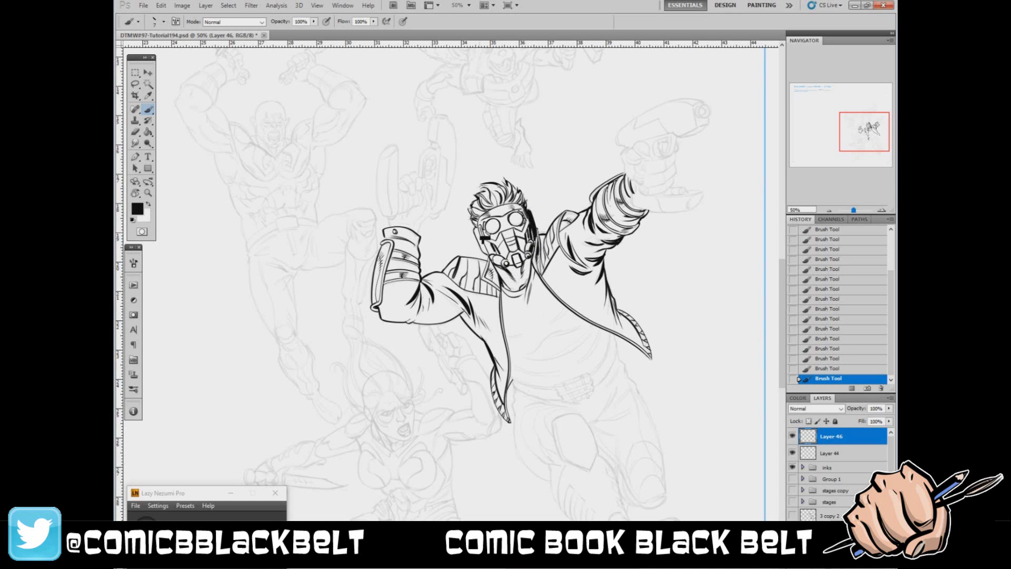
Thicken the shadows beneath the outstretched arm and along the jacket's side edge down to the hem
key(x)
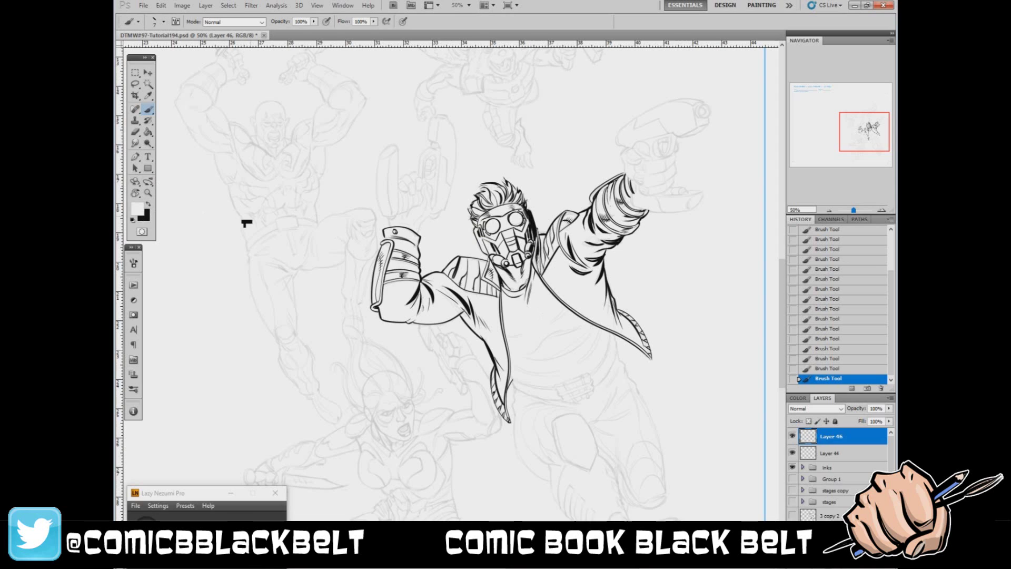
key(x)
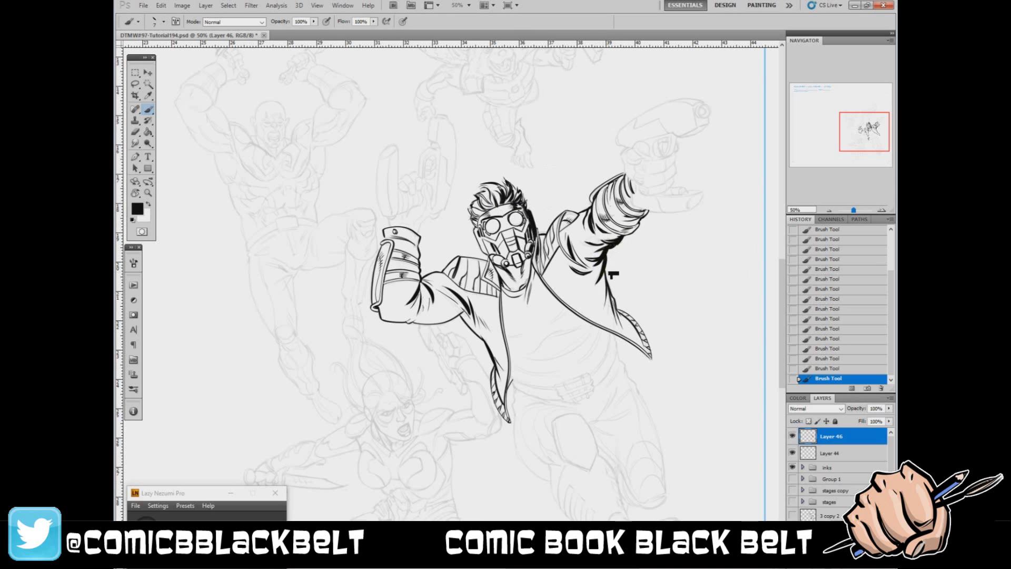
mouse_move(612, 274)
mouse_down()
mouse_move(610, 295)
mouse_move(625, 322)
mouse_up()
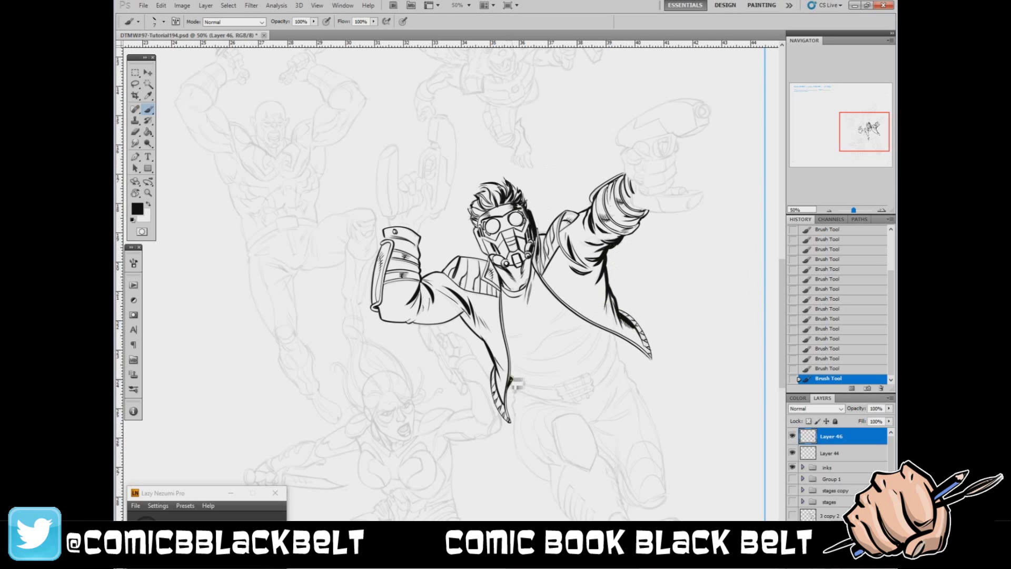
key(x)
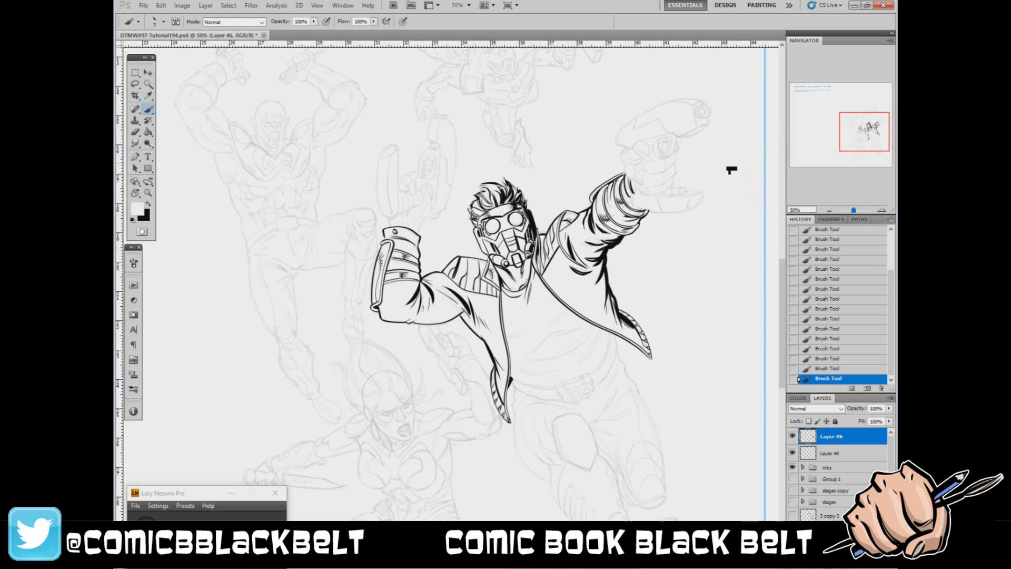
Ink the outstretched fist's thumb, knuckles and curled fingers around the gun's grip
drag(780, 292, 781, 275)
drag(584, 567, 605, 567)
key(x)
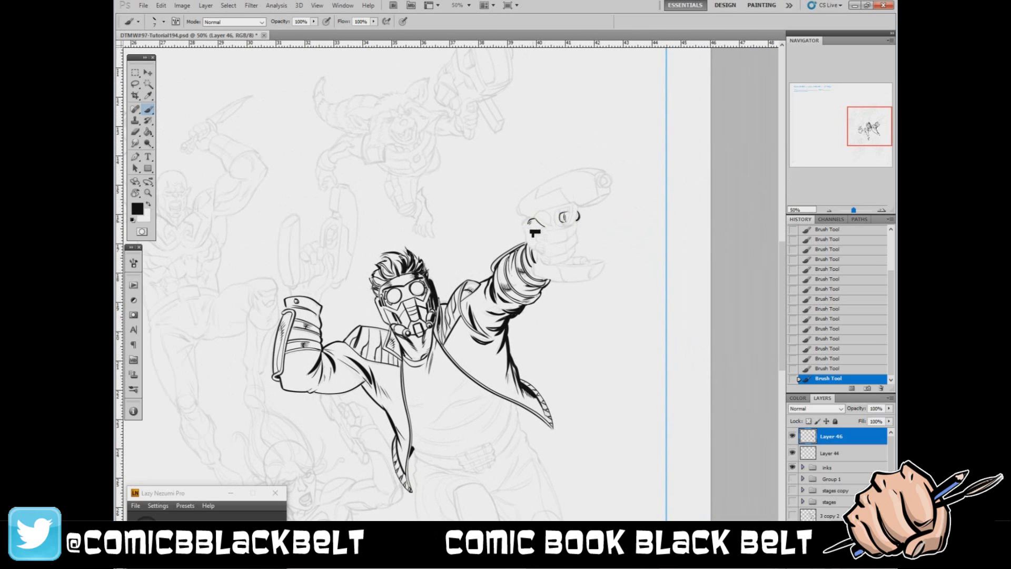
mouse_move(533, 235)
mouse_down()
mouse_move(539, 211)
mouse_move(528, 245)
mouse_up()
drag(546, 242, 569, 238)
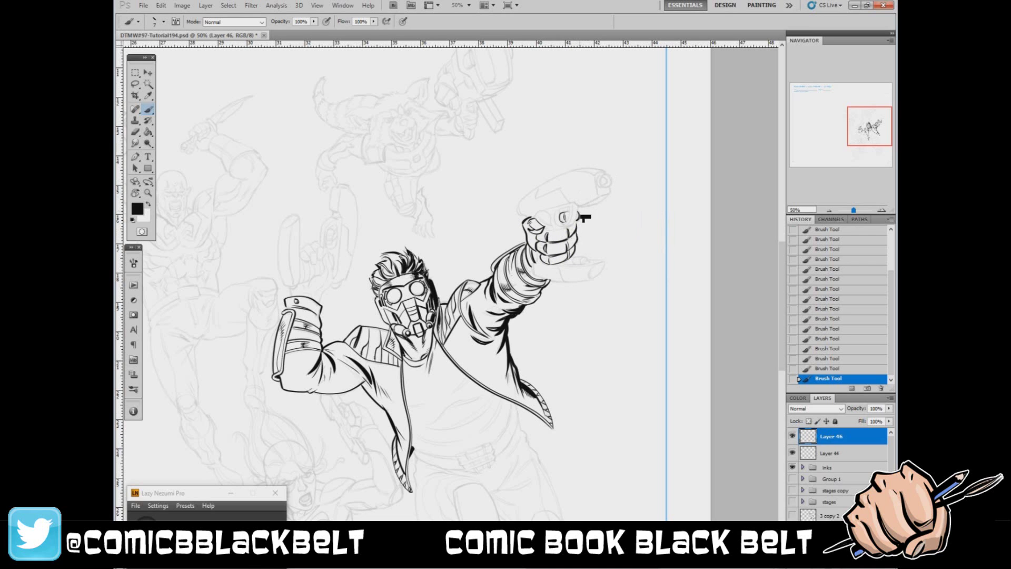
Fill the shadows on the outstretched glove's fingers, refining them with the 5 px brush
key(r)
drag(565, 234, 421, 203)
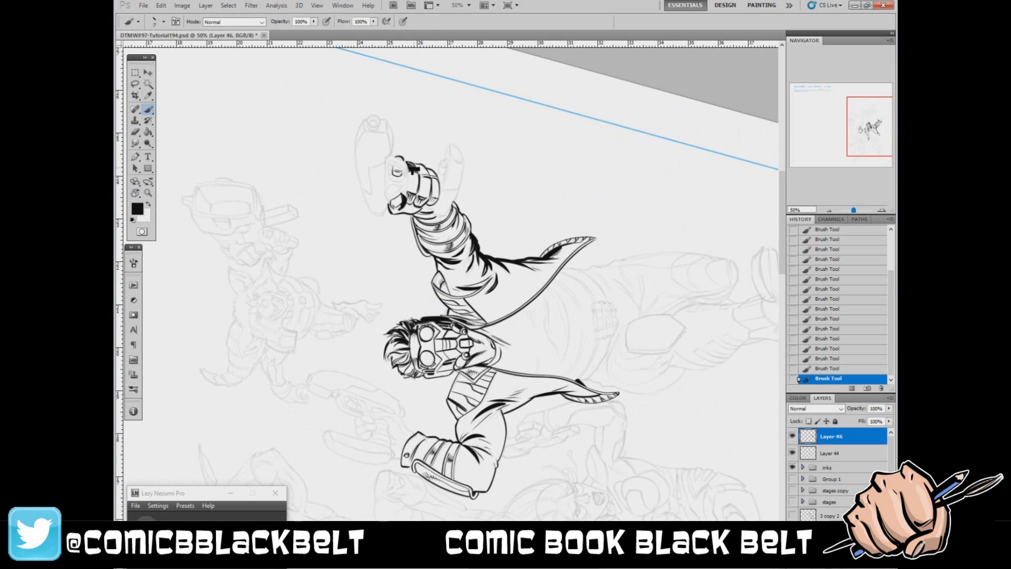
key(bracketleft)
key(bracketleft)
key(x)
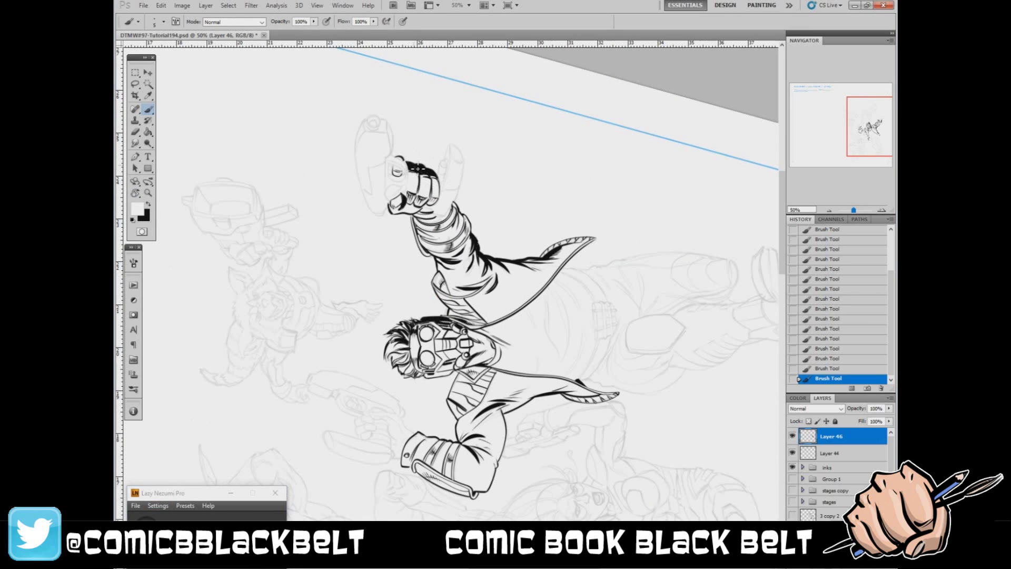
Ink the outstretched gun's upper contour, rear curve and round muzzle with a different brush preset
double_click(135, 193)
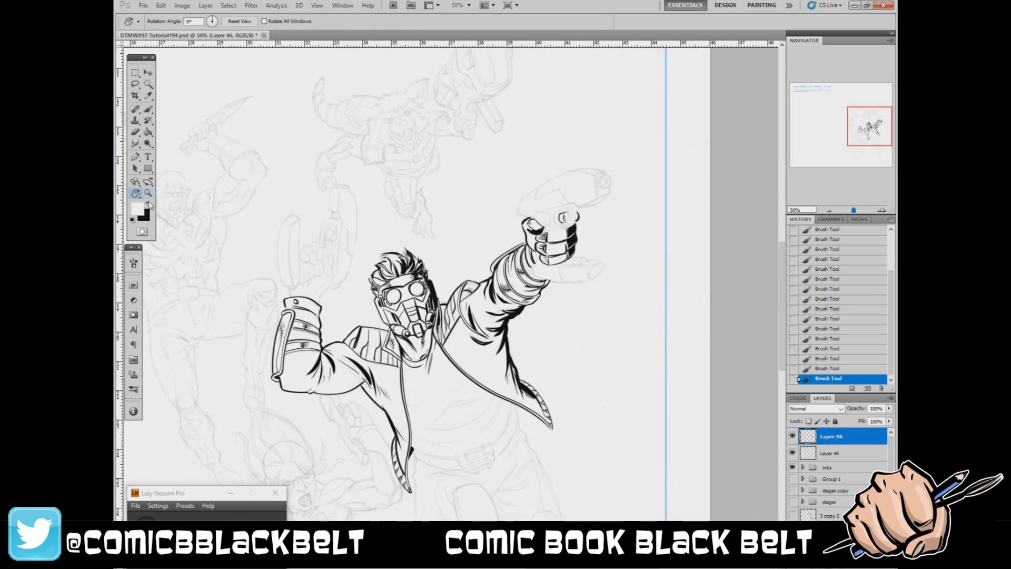
key(b)
key(x)
right_click(586, 209)
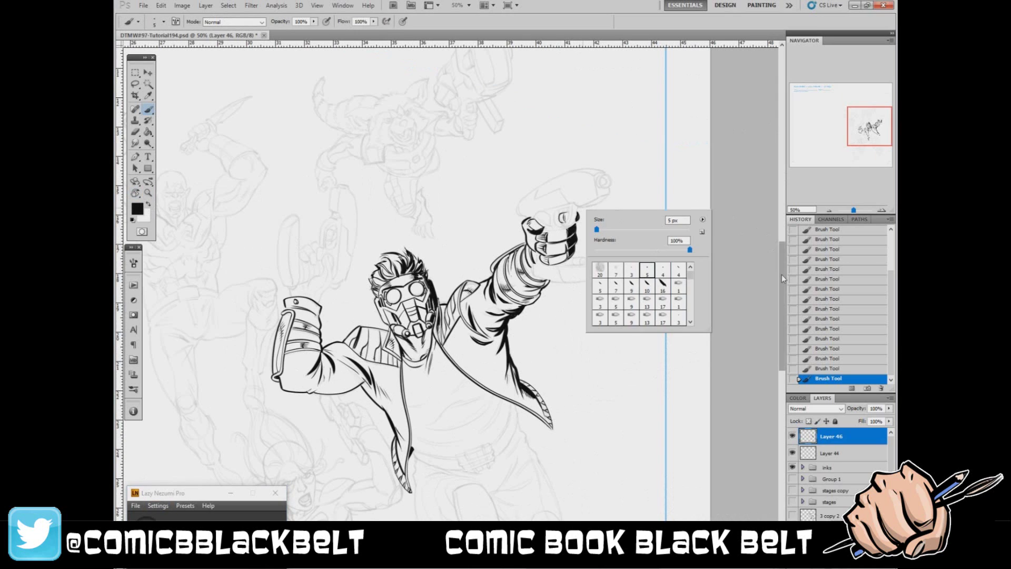
drag(781, 274, 782, 261)
right_click(626, 281)
click(672, 360)
mouse_move(518, 257)
mouse_down()
mouse_move(527, 271)
mouse_move(590, 226)
mouse_move(613, 238)
mouse_up()
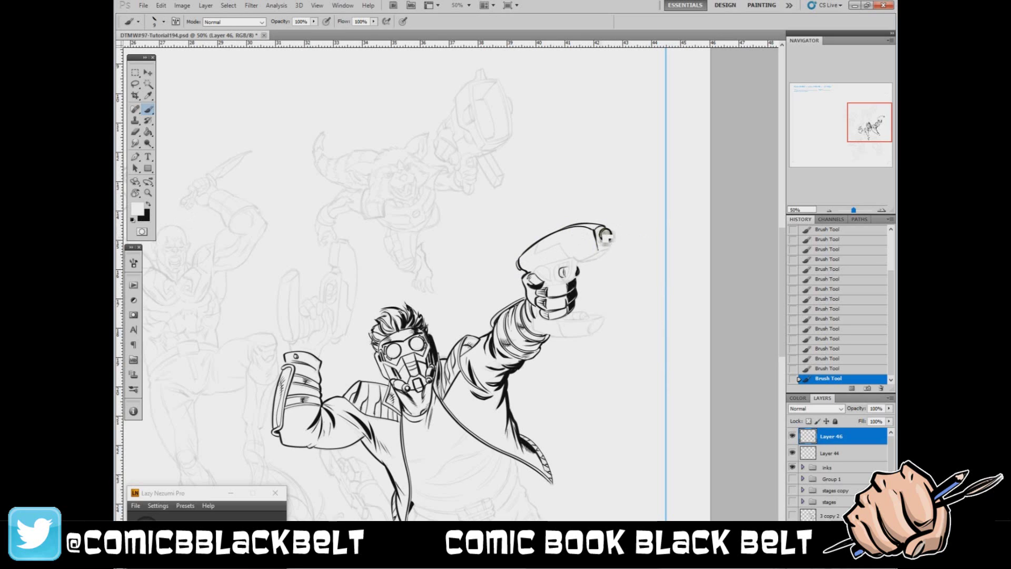
mouse_move(614, 243)
mouse_down()
mouse_move(610, 230)
mouse_move(600, 241)
mouse_move(620, 227)
mouse_up()
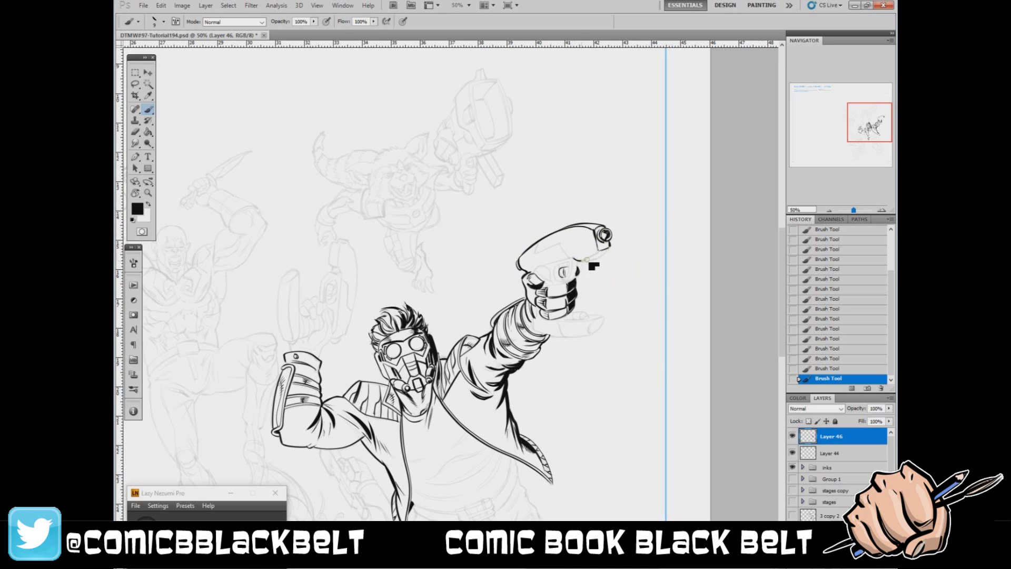
Ink the gun's underside and trigger guard, then detail the thumb and fingers gripping it
right_click(617, 242)
mouse_move(541, 267)
mouse_down()
mouse_move(577, 259)
mouse_move(561, 285)
mouse_move(566, 276)
mouse_move(572, 287)
mouse_move(556, 270)
mouse_up()
click(650, 319)
key(ctrl+z)
key(x)
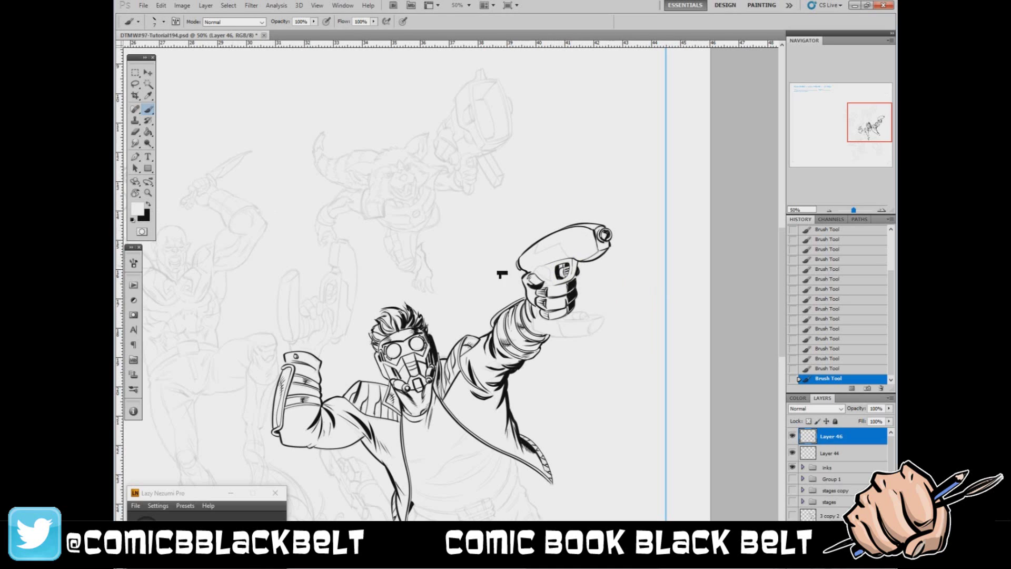
key(x)
drag(552, 270, 538, 300)
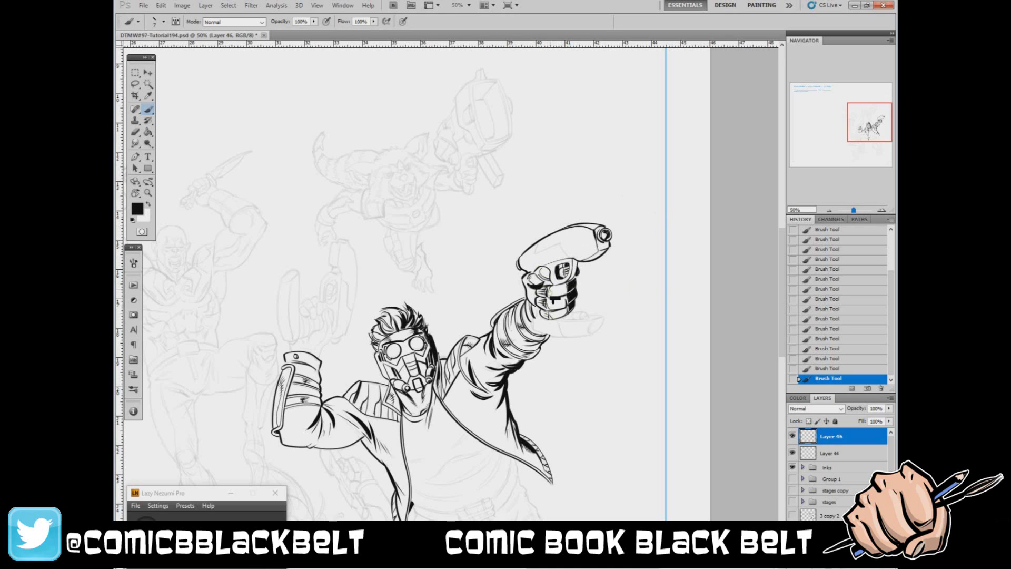
Touch up the gun hand's finger edges with white and deepen the thumb's shadows with black
key(r)
mouse_move(169, 227)
mouse_down()
mouse_move(223, 429)
mouse_move(366, 484)
mouse_up()
key(x)
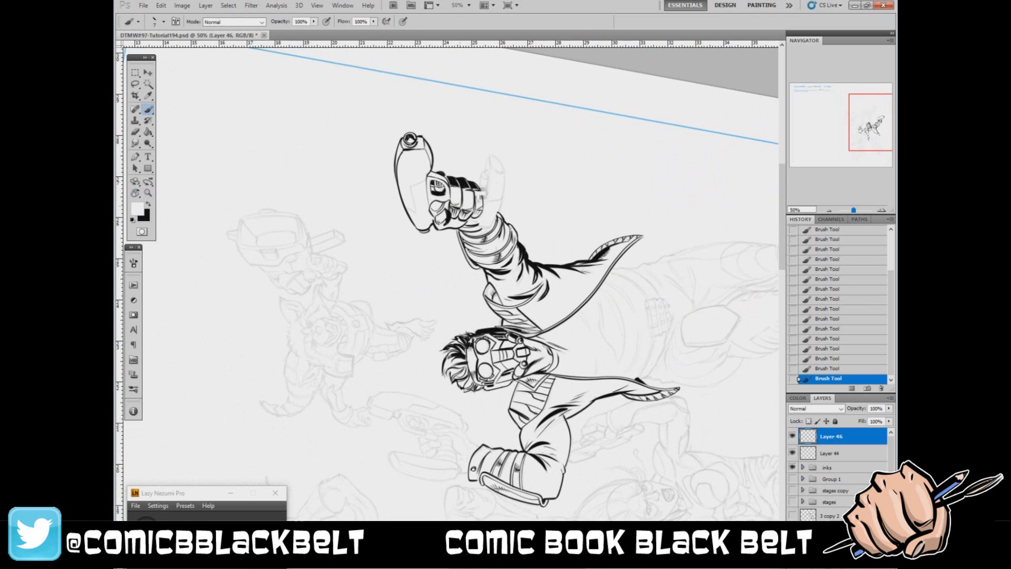
drag(481, 194, 482, 202)
key(x)
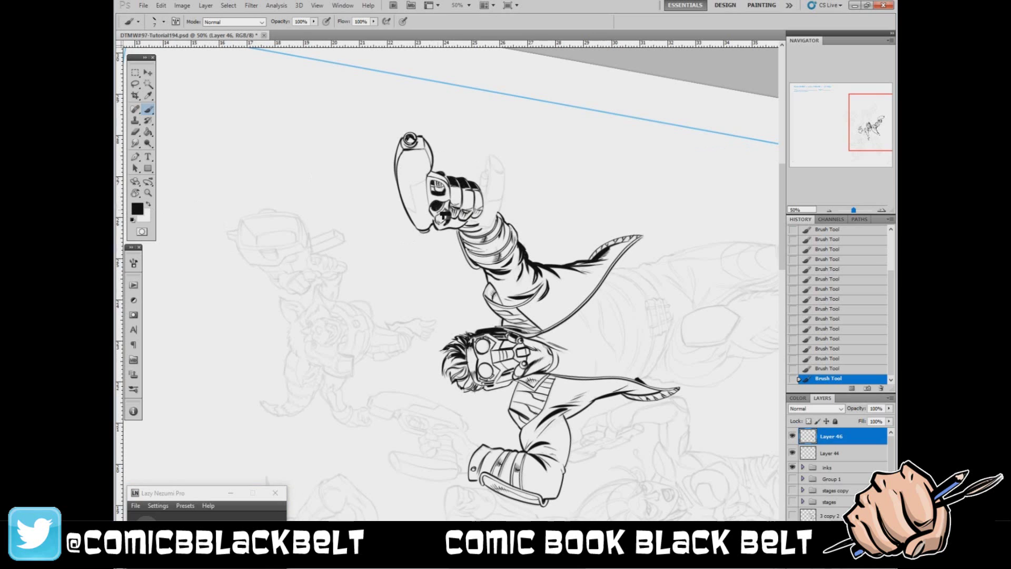
mouse_move(448, 215)
mouse_down()
mouse_move(451, 205)
mouse_move(451, 217)
mouse_up()
click(147, 204)
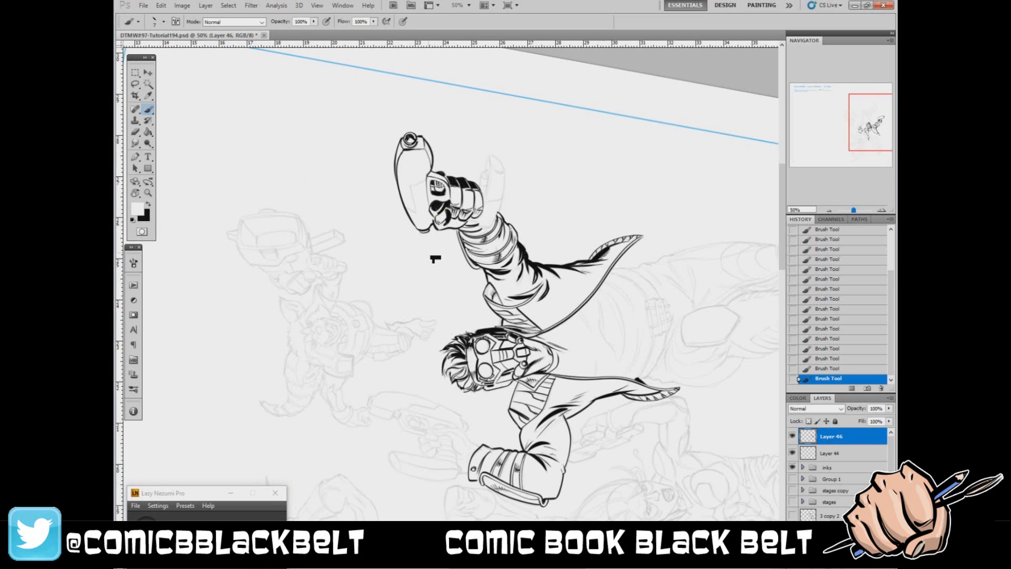
Ink the long rounded outline of the gun's lower section protruding beneath the gripping hand, using black
click(148, 204)
double_click(136, 194)
click(149, 110)
click(135, 194)
drag(600, 204, 564, 440)
click(148, 109)
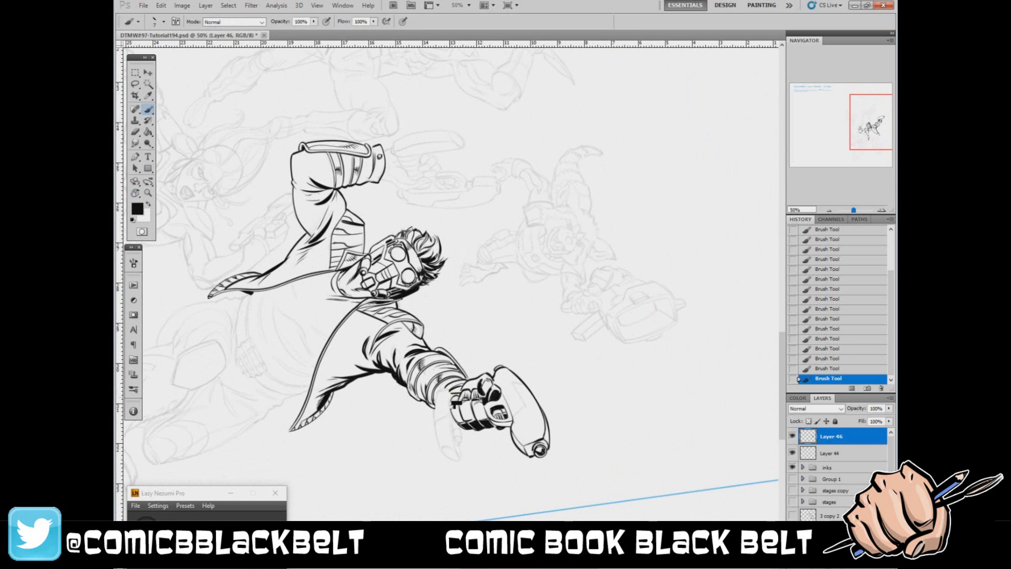
mouse_move(450, 393)
mouse_down()
mouse_move(434, 427)
mouse_move(459, 459)
mouse_up()
drag(456, 392, 459, 457)
drag(454, 419, 462, 461)
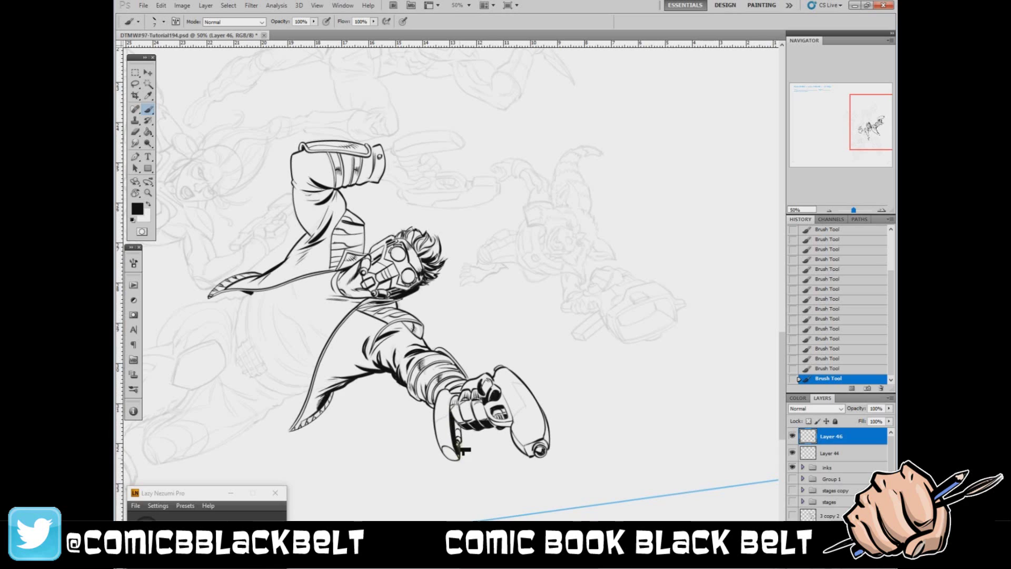
Clean the edges of the gun's lower section with white and darken its rounded end with black
key(x)
drag(462, 443, 462, 450)
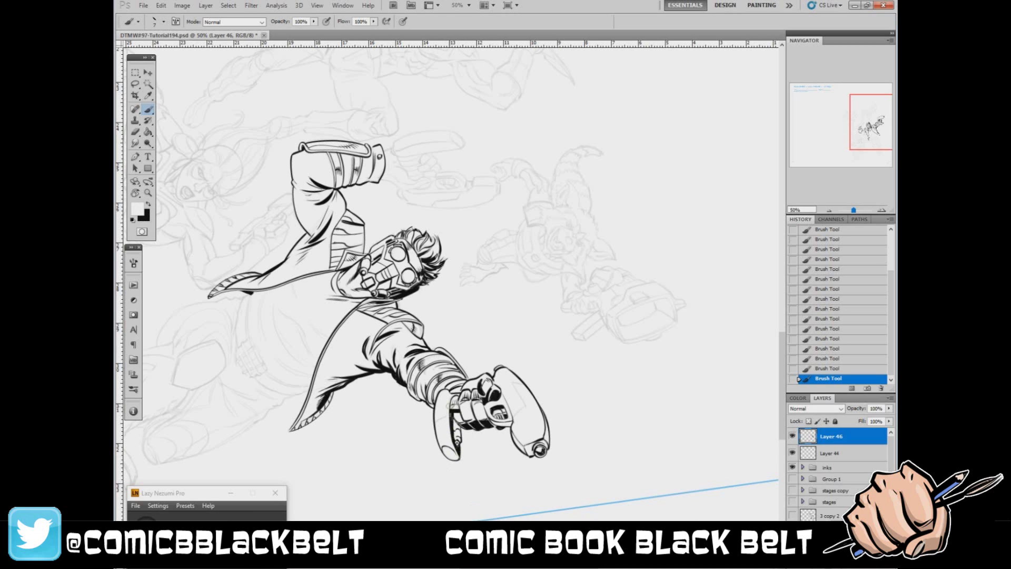
drag(453, 412, 463, 461)
double_click(136, 195)
key(b)
key(x)
drag(536, 254, 568, 258)
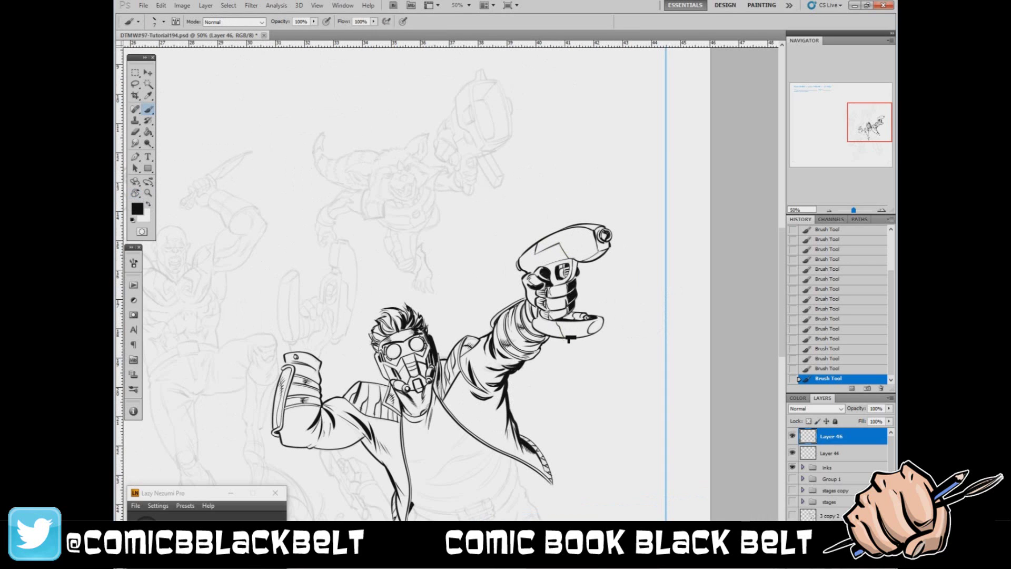
mouse_move(780, 236)
mouse_down()
mouse_move(781, 254)
mouse_move(781, 241)
mouse_up()
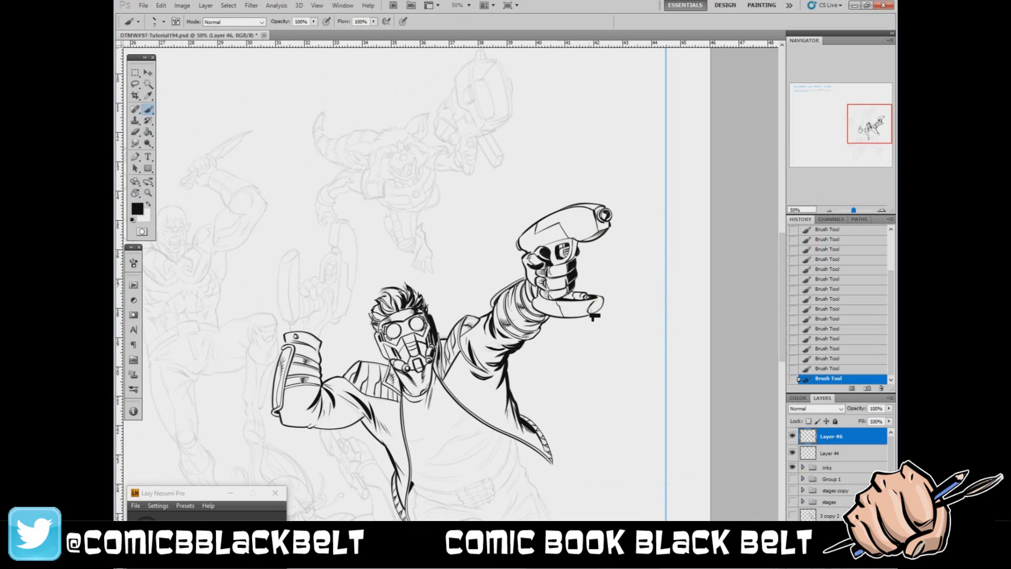
key(x)
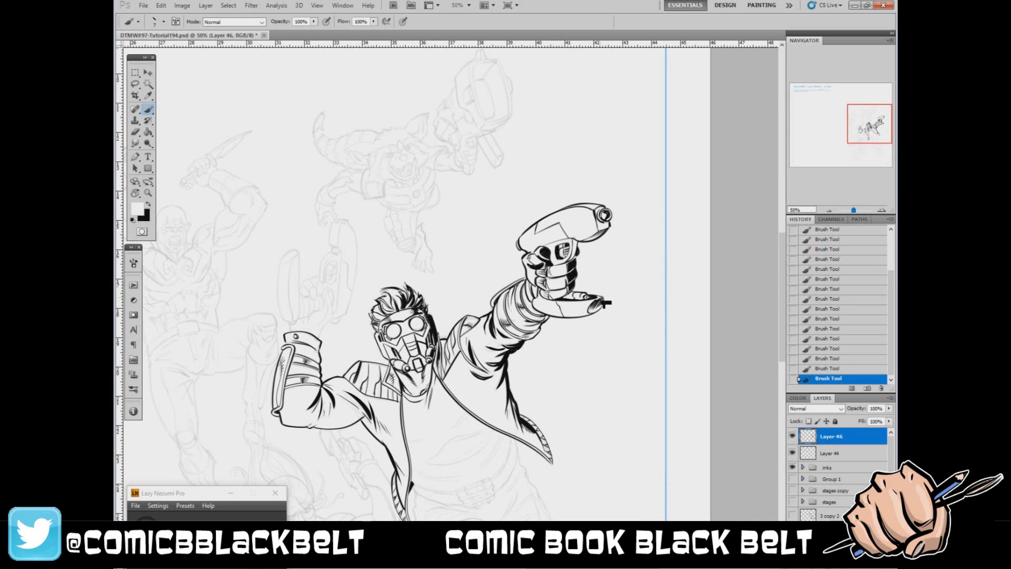
click(150, 203)
Ink the fold shadows across the shirt's chest and midriff, switching to the 16 px brush
drag(783, 265, 782, 288)
right_click(466, 340)
click(489, 426)
drag(468, 322, 449, 340)
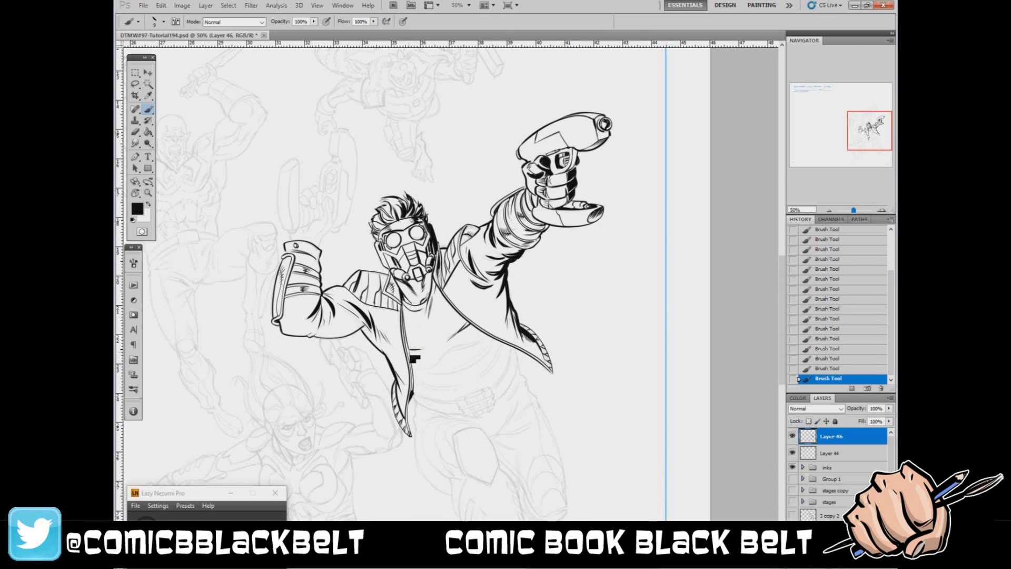
right_click(499, 348)
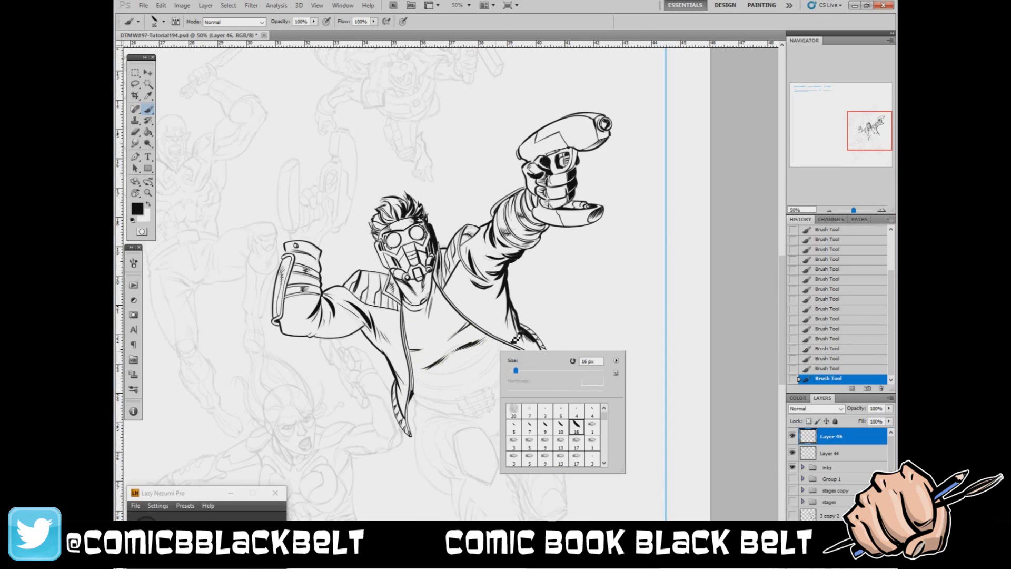
mouse_move(493, 342)
mouse_down()
mouse_move(429, 374)
mouse_move(467, 376)
mouse_move(463, 386)
mouse_move(500, 366)
mouse_up()
Erase along the lower shirt folds to taper and thin the heavy strokes
key(e)
drag(508, 357, 498, 369)
drag(507, 359, 468, 382)
drag(476, 376, 465, 384)
drag(477, 375, 447, 399)
Ink the shirt's hem and the curved creases along its side with a different brush preset
key(b)
right_click(436, 369)
click(501, 460)
drag(413, 388, 435, 397)
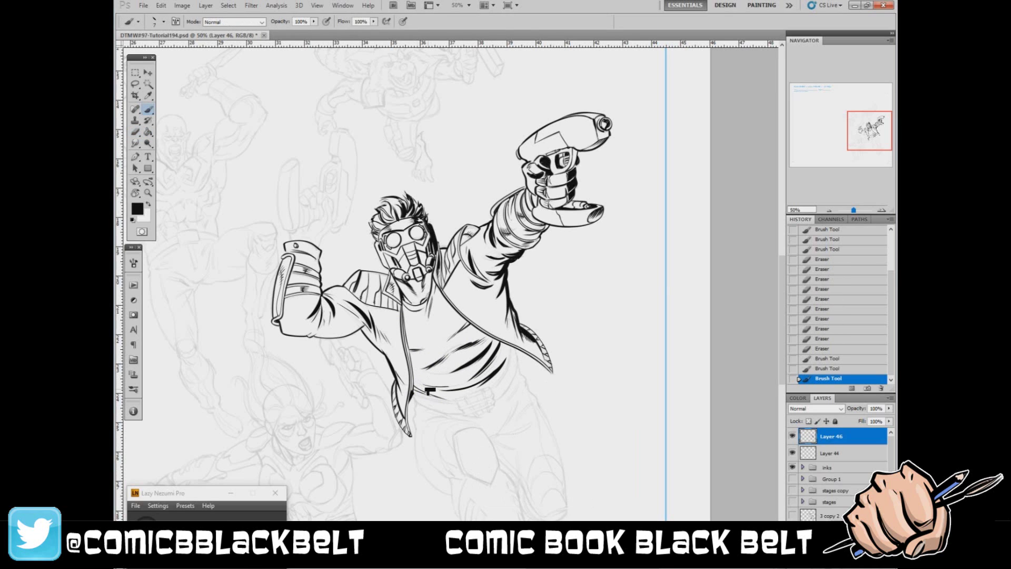
drag(511, 345, 506, 357)
drag(511, 346, 502, 372)
drag(511, 347, 498, 380)
drag(510, 350, 495, 384)
drag(414, 391, 453, 402)
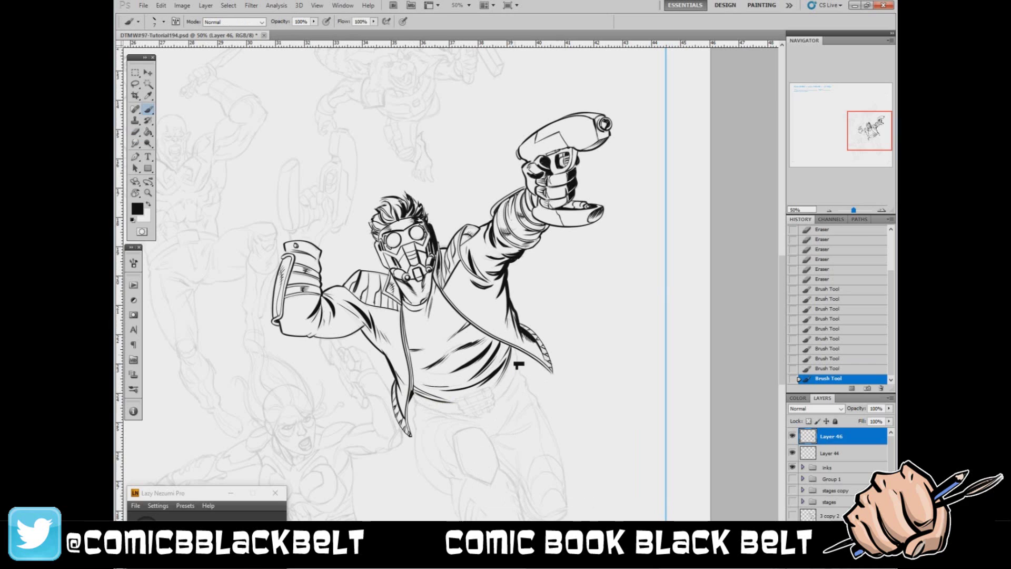
Try a stroke at the shirt's side, undo it, and thicken the hem beside the open jacket
drag(512, 347, 509, 368)
mouse_move(511, 358)
mouse_down()
mouse_move(492, 390)
mouse_move(511, 348)
mouse_up()
key(ctrl+z)
drag(414, 390, 428, 399)
drag(413, 391, 430, 399)
drag(414, 392, 424, 398)
Touch up the shirt's waist edge with white and black, and erase excess ink near the jacket flap
key(x)
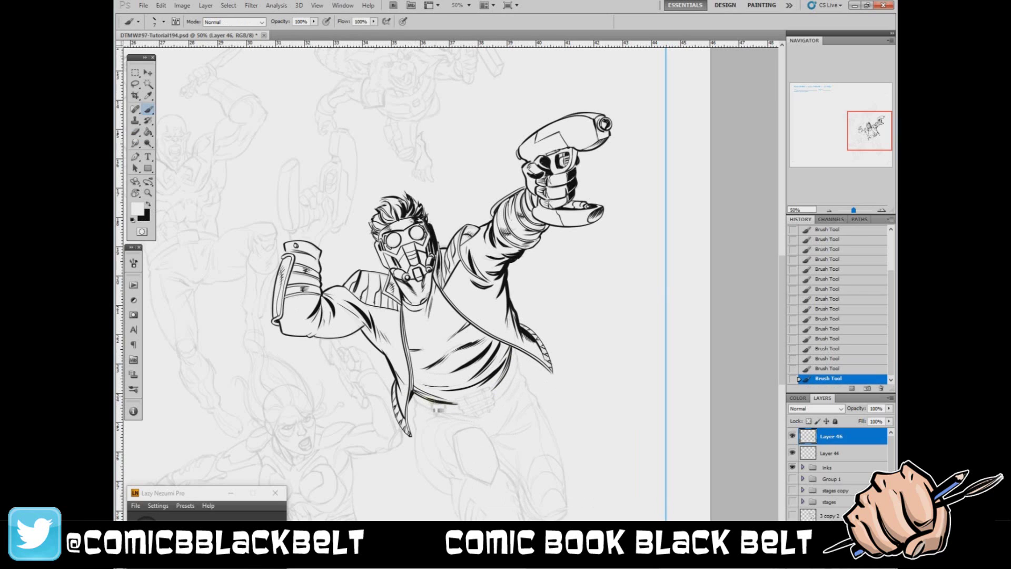
click(148, 204)
drag(511, 347, 500, 383)
click(148, 204)
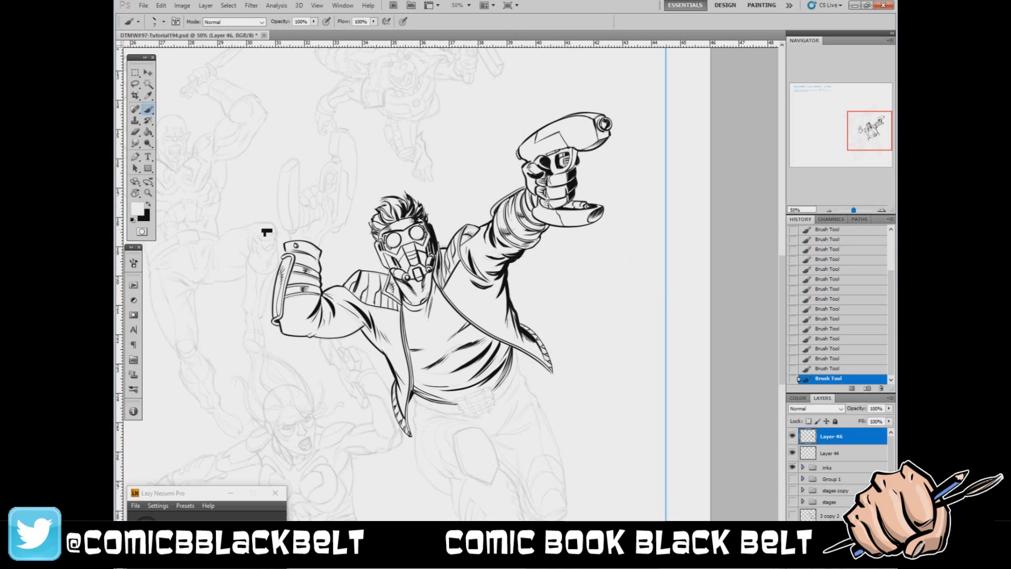
key(x)
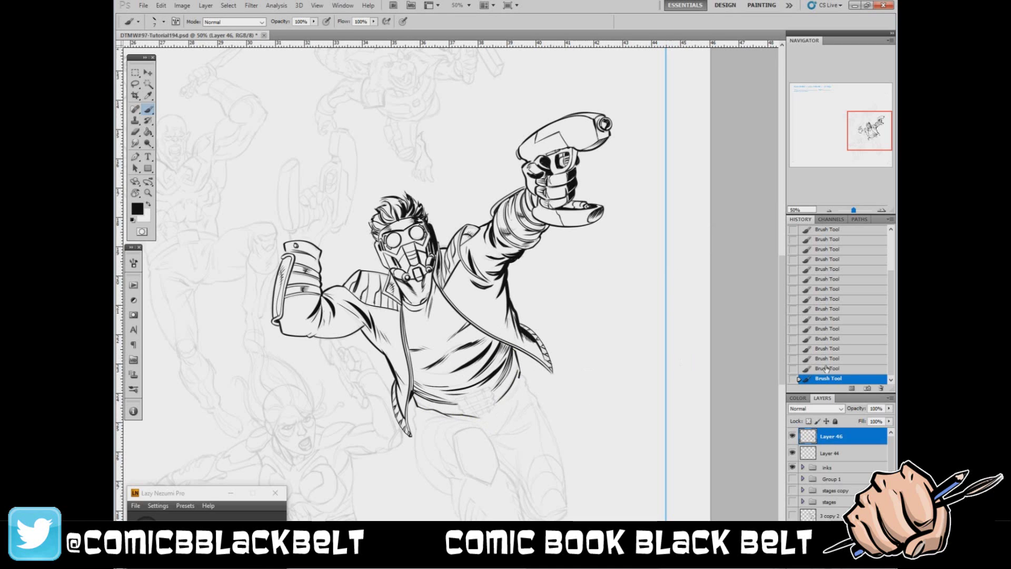
key(e)
drag(525, 372, 519, 357)
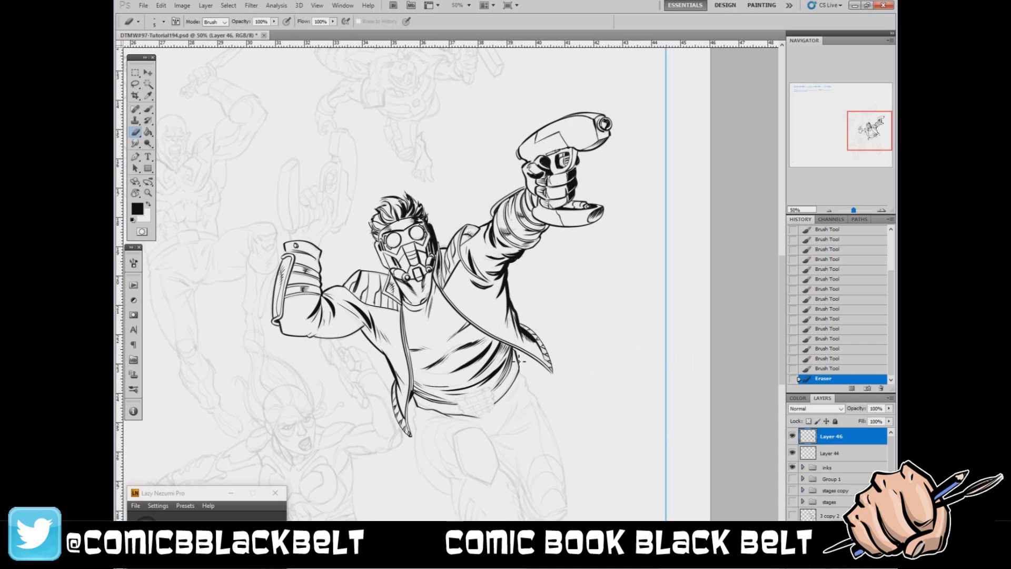
Ink the hip folds and outer contour of the raised thigh, undoing the last faulty stroke
scroll(671, 319, down, 4)
key(b)
drag(422, 293, 436, 291)
drag(421, 295, 447, 295)
mouse_move(431, 296)
mouse_down()
mouse_move(472, 302)
mouse_move(416, 305)
mouse_up()
mouse_move(415, 305)
mouse_down()
mouse_move(421, 342)
mouse_move(449, 370)
mouse_move(415, 325)
mouse_move(452, 370)
mouse_up()
key(ctrl+z)
Ink the raised knee pad's outline and inner shading, plus the back contour of the shin below it
mouse_move(454, 316)
mouse_down()
mouse_move(465, 345)
mouse_move(459, 324)
mouse_move(481, 306)
mouse_up()
drag(464, 351, 492, 361)
drag(497, 344, 493, 362)
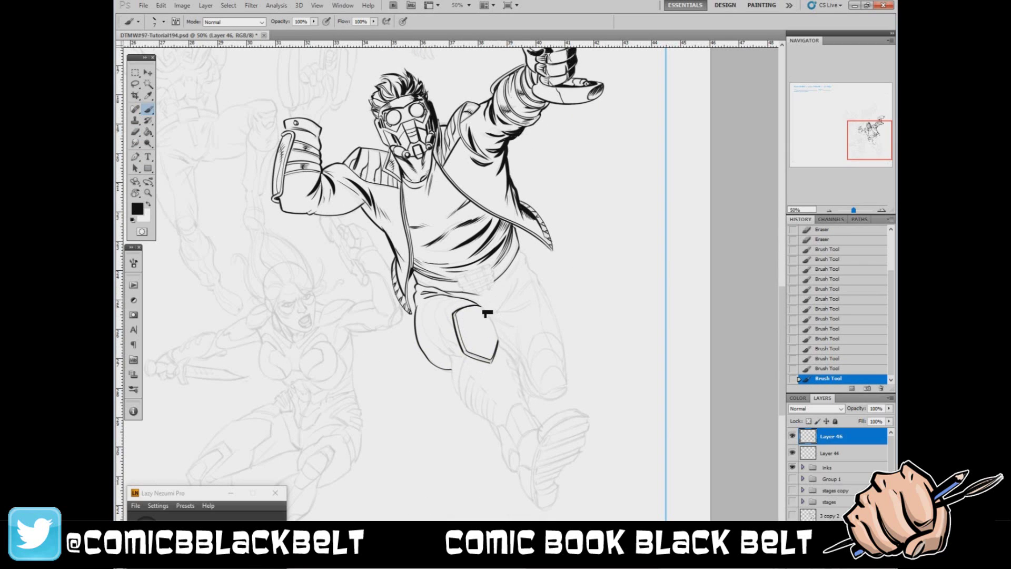
mouse_move(481, 306)
mouse_down()
mouse_move(483, 360)
mouse_move(496, 334)
mouse_move(481, 359)
mouse_move(491, 322)
mouse_move(465, 335)
mouse_move(468, 344)
mouse_move(474, 316)
mouse_move(464, 404)
mouse_up()
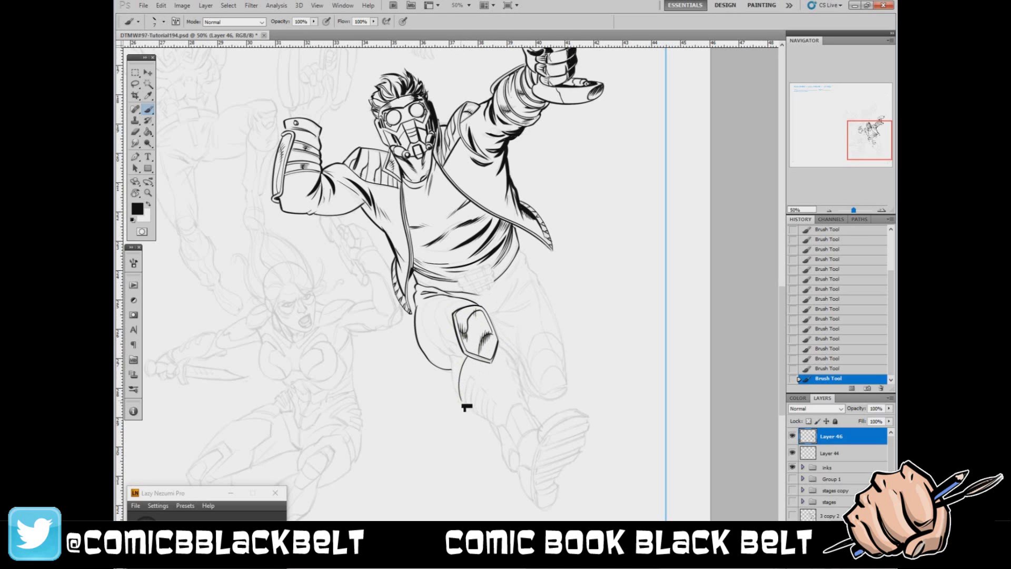
Ink the shin's front contour, redrawing it once, and add curved ridges along the calf
drag(503, 354, 532, 416)
key(ctrl+z)
mouse_move(500, 350)
mouse_down()
mouse_move(521, 375)
mouse_move(536, 418)
mouse_up()
key(ctrl+alt+z)
key(ctrl+alt+z)
key(ctrl+alt+z)
key(ctrl+alt+z)
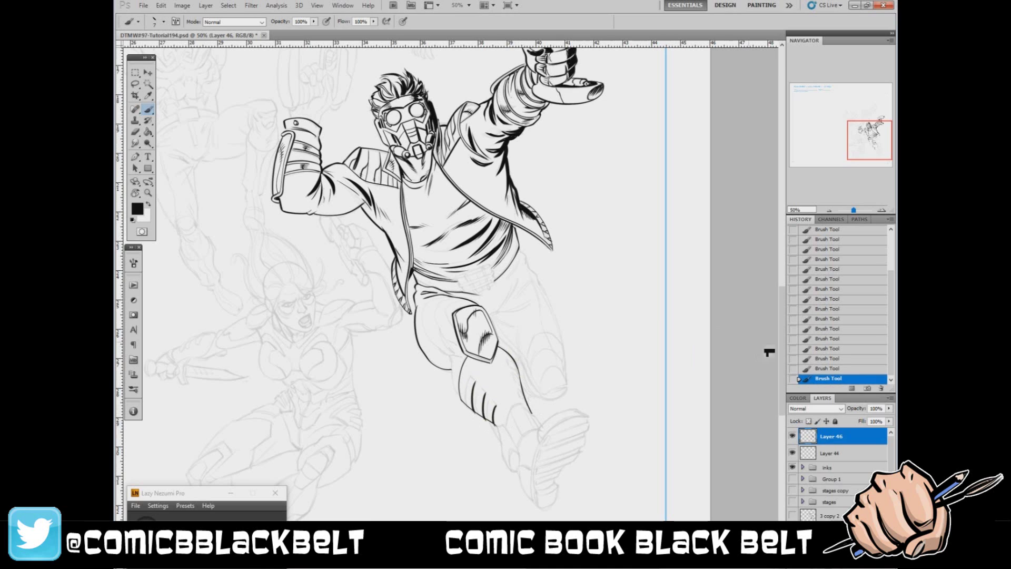
key(ctrl+shift+z)
key(ctrl+shift+z)
key(ctrl+shift+z)
key(ctrl+shift+z)
drag(487, 399, 494, 420)
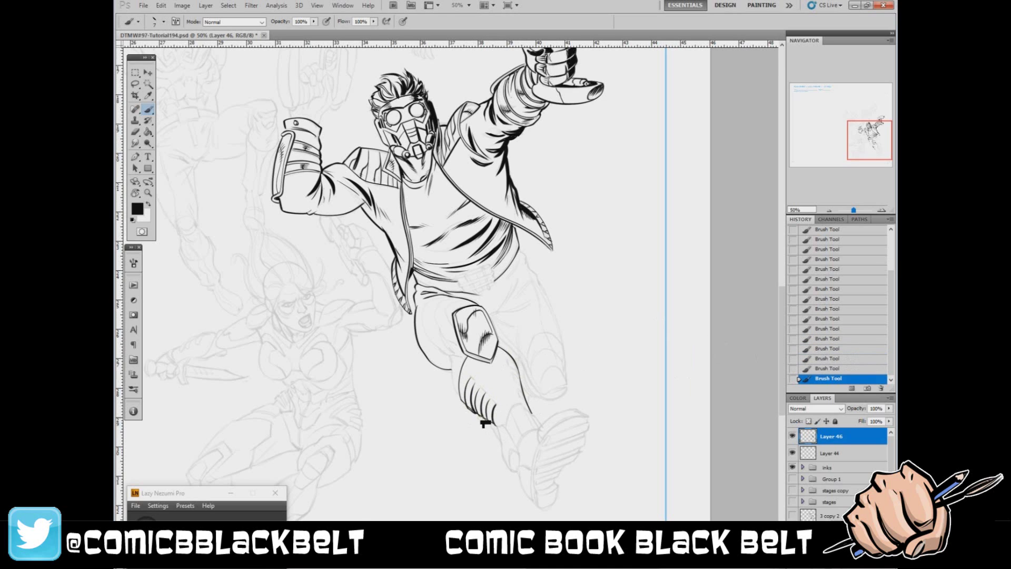
Erase stray ink at the bottom of the calf and connect the calf ridges with brush strokes
key(x)
key(x)
key(e)
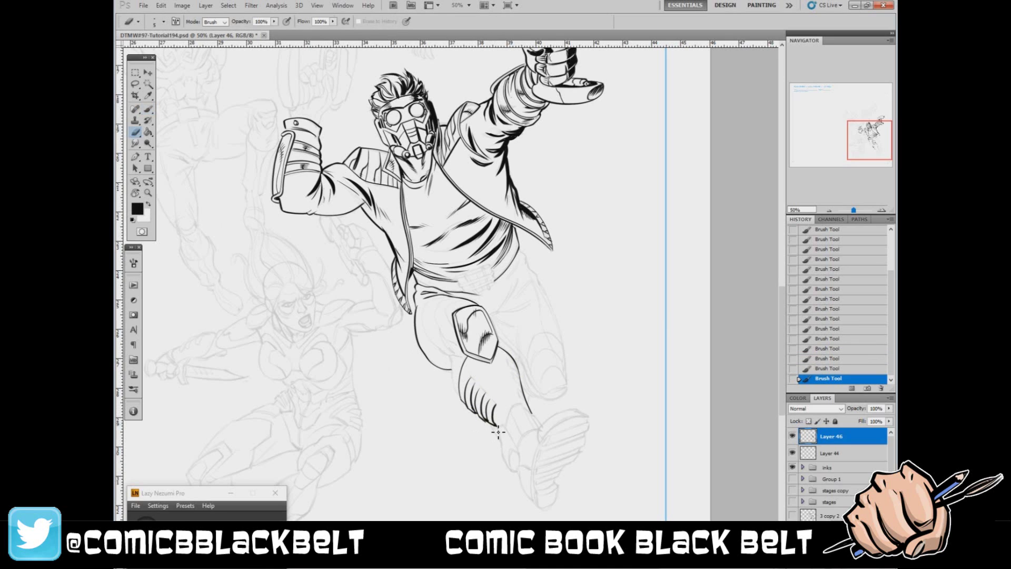
drag(494, 421, 489, 425)
key(b)
drag(473, 378, 486, 395)
drag(489, 398, 495, 406)
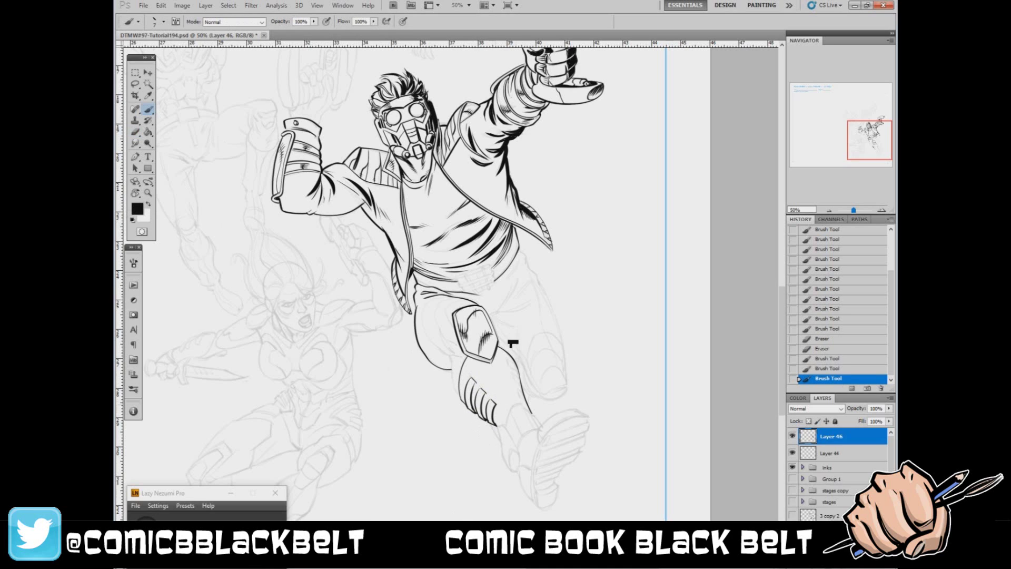
Ink stepped ridges along the front of the shin, erasing parts of the old contour between them
mouse_move(507, 359)
mouse_down()
mouse_move(533, 408)
mouse_move(529, 398)
mouse_up()
key(ctrl+z)
key(e)
drag(526, 396, 524, 391)
drag(524, 389, 529, 404)
key(b)
drag(514, 374, 521, 397)
drag(521, 376, 525, 390)
mouse_move(524, 390)
mouse_down()
mouse_move(528, 402)
mouse_move(525, 386)
mouse_up()
drag(524, 392, 540, 416)
key(e)
drag(529, 372, 524, 390)
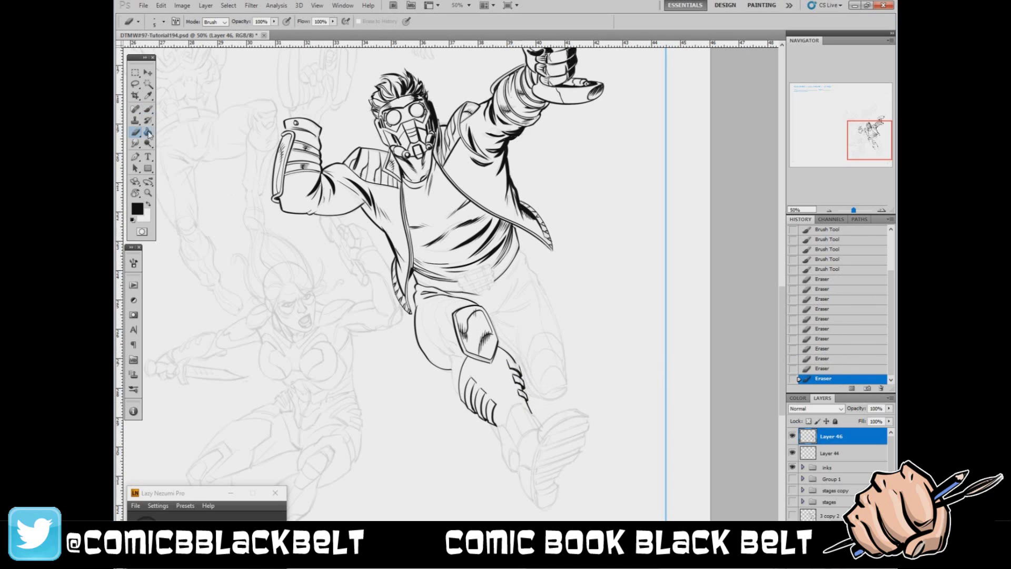
Reinforce the shin's front ridges with short black strokes and trim their edges with the eraser
click(148, 110)
drag(508, 362, 519, 363)
drag(528, 403, 529, 406)
drag(526, 398, 531, 405)
drag(521, 392, 526, 400)
drag(520, 394, 526, 402)
click(135, 132)
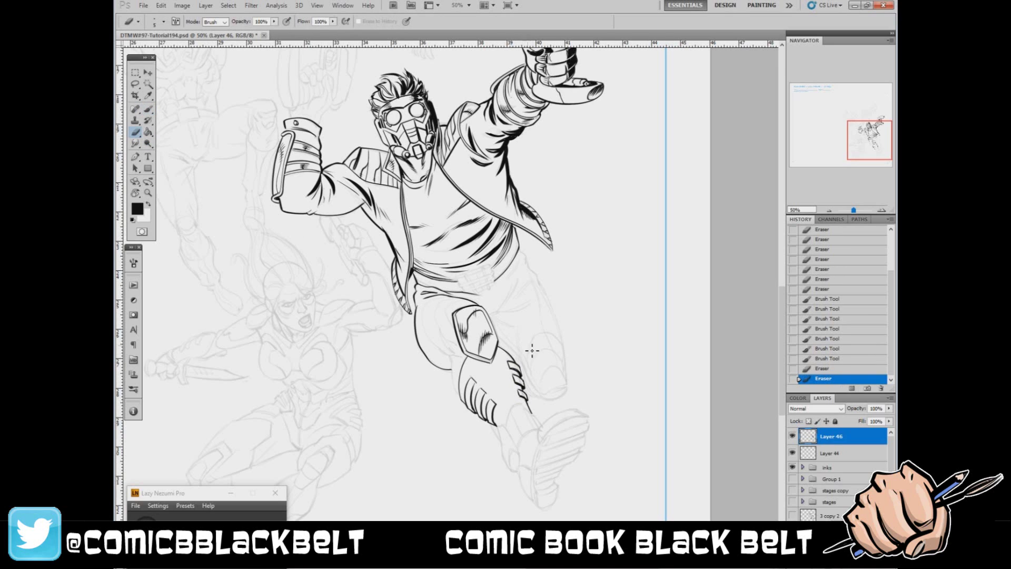
Ink the shadows and creases behind the raised knee, redrawing undone strokes, and add folds at the thigh's top
key(b)
mouse_move(451, 362)
mouse_down()
mouse_move(455, 375)
mouse_move(452, 364)
mouse_up()
mouse_move(451, 362)
mouse_down()
mouse_move(459, 393)
mouse_move(457, 380)
mouse_up()
drag(455, 361, 457, 378)
drag(461, 361, 458, 372)
drag(444, 330, 451, 349)
drag(447, 335, 455, 353)
key(ctrl+alt+z)
key(ctrl+alt+z)
key(ctrl+alt+z)
key(ctrl+alt+z)
drag(443, 332, 460, 358)
mouse_move(453, 344)
mouse_down()
mouse_move(463, 357)
mouse_move(441, 354)
mouse_up()
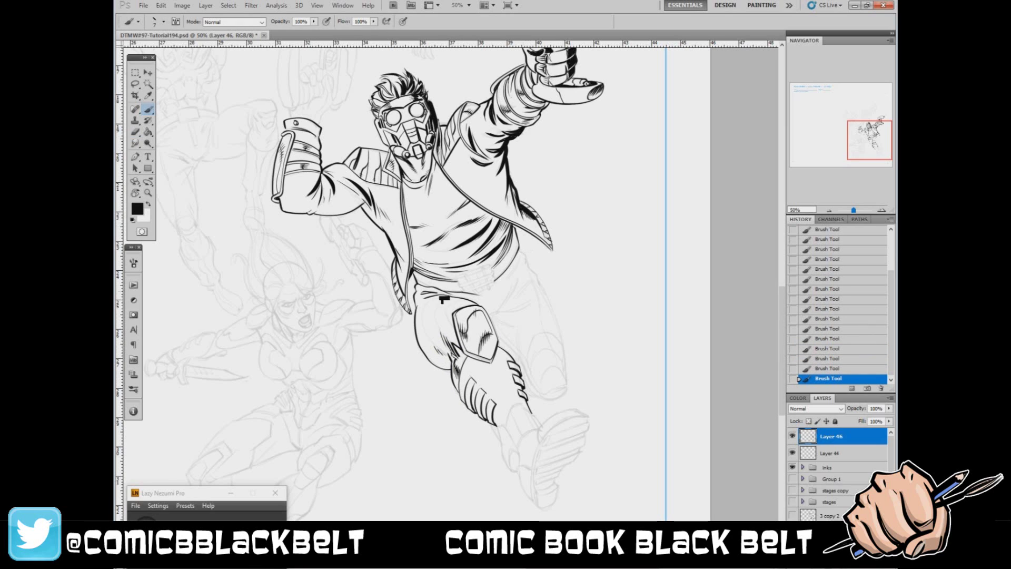
drag(424, 299, 458, 302)
Ink the boot's cuff, ankle panels and heel below the raised shin, undoing the unwanted touch-ups
mouse_move(510, 408)
mouse_down()
mouse_move(506, 426)
mouse_move(532, 413)
mouse_up()
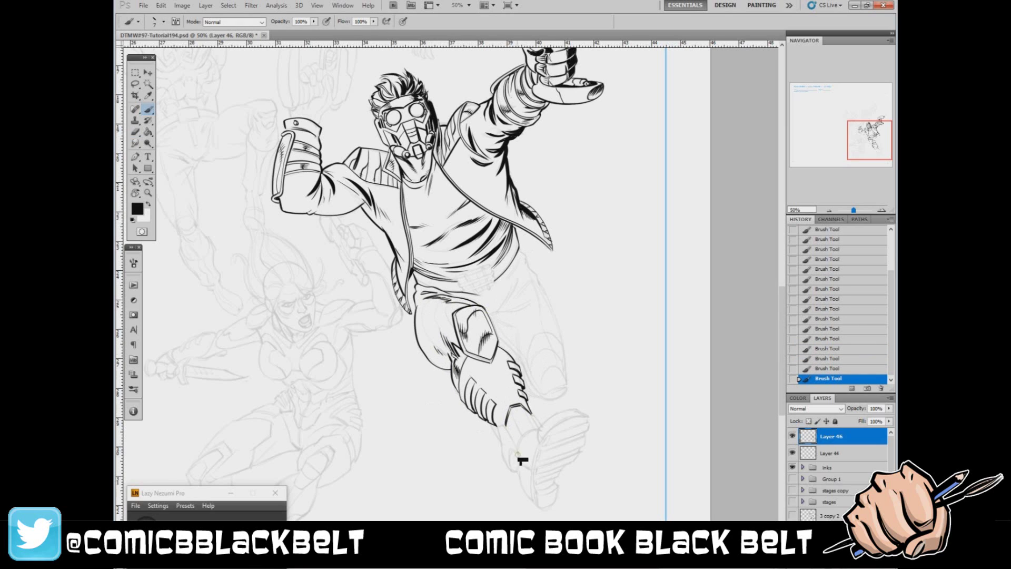
drag(518, 453, 517, 469)
mouse_move(499, 425)
mouse_down()
mouse_move(517, 452)
mouse_move(512, 469)
mouse_move(523, 435)
mouse_move(540, 429)
mouse_move(506, 455)
mouse_up()
mouse_move(533, 417)
mouse_down()
mouse_move(550, 441)
mouse_move(542, 432)
mouse_move(519, 455)
mouse_move(525, 448)
mouse_up()
key(x)
key(ctrl+z)
key(ctrl+z)
key(x)
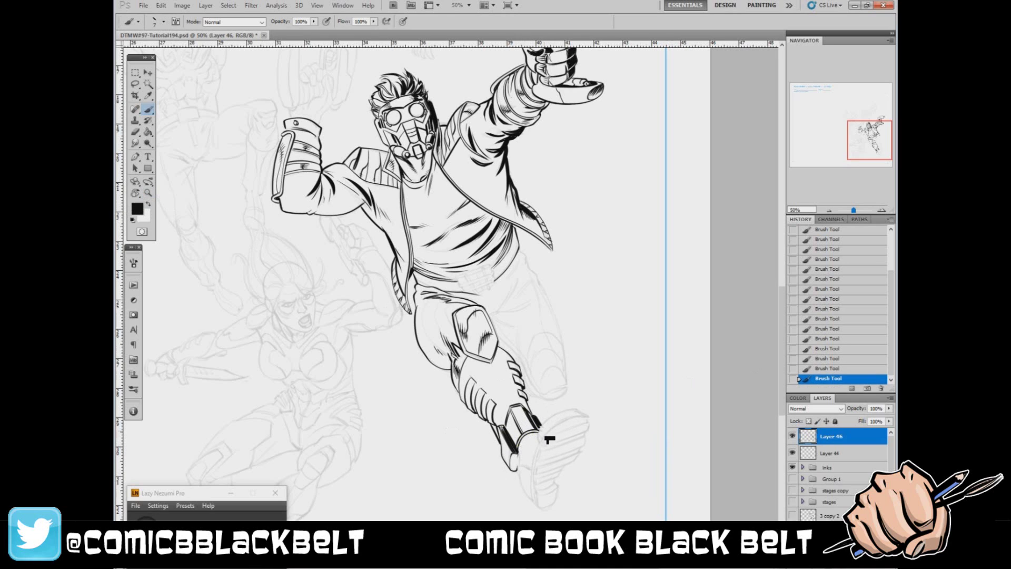
Ink the curved contour lines running down the raised thigh beside the knee pad, reverting and redrawing unsatisfactory strokes
drag(462, 303, 453, 322)
click(841, 370)
mouse_move(447, 301)
mouse_down()
mouse_move(459, 323)
mouse_move(437, 320)
mouse_move(439, 308)
mouse_move(451, 364)
mouse_up()
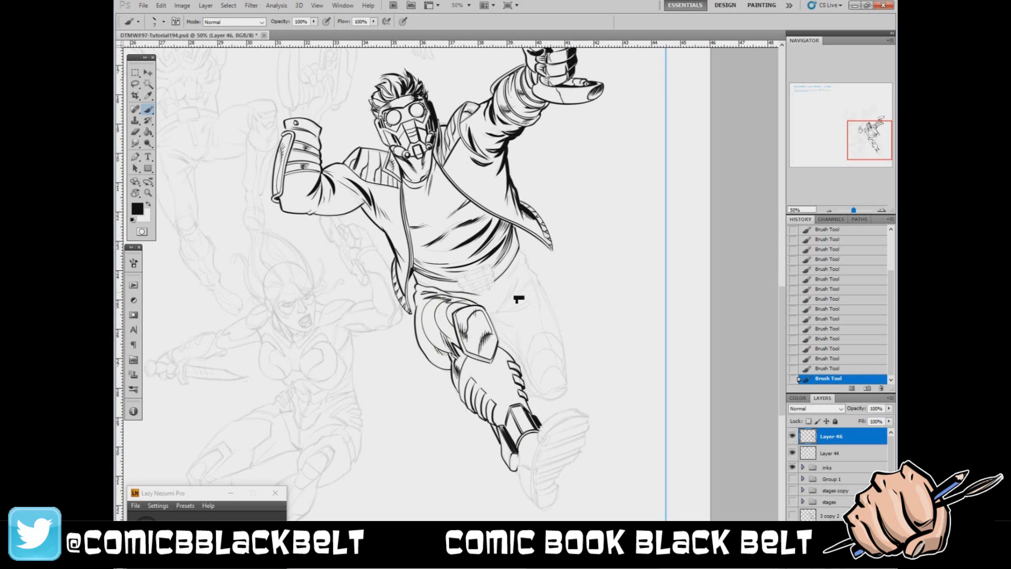
click(830, 369)
drag(434, 300, 451, 356)
Ink the crotch folds and the creases at the top of the trailing thigh, adjusting the brush between strokes
drag(500, 308, 518, 261)
right_click(527, 290)
drag(539, 310, 542, 310)
mouse_move(510, 305)
mouse_down()
mouse_move(529, 279)
mouse_move(533, 294)
mouse_up()
mouse_move(502, 315)
mouse_down()
mouse_move(535, 303)
mouse_move(500, 326)
mouse_move(532, 379)
mouse_move(518, 326)
mouse_up()
Ink the trailing leg's outer contour from hip to knee with the 9 px brush
right_click(546, 335)
click(593, 405)
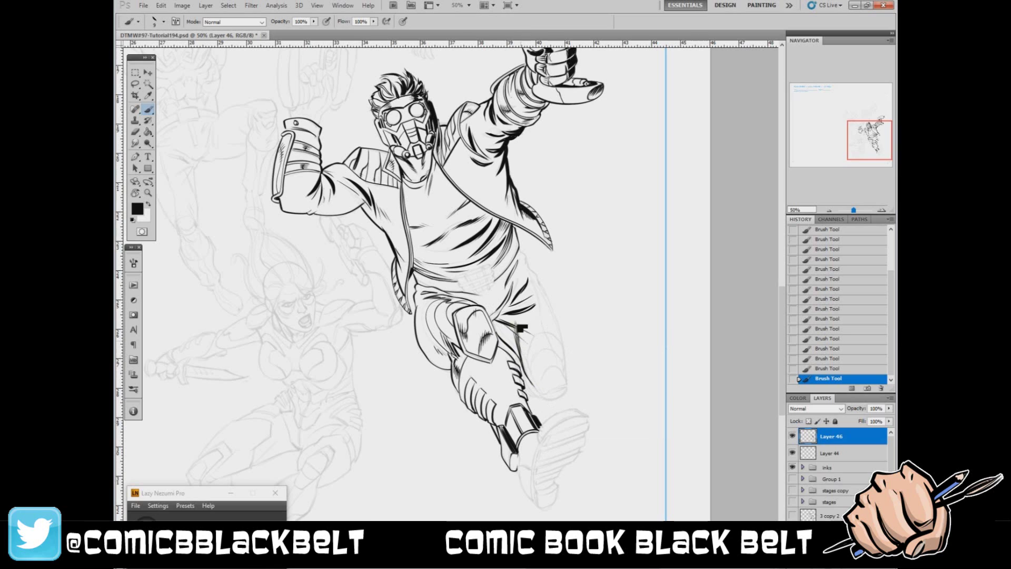
mouse_move(531, 256)
mouse_down()
mouse_move(570, 368)
mouse_move(565, 384)
mouse_up()
Switch to the 7 px brush, ink the trailing knee's rounded end and thicken the leg's outer contour
right_click(601, 328)
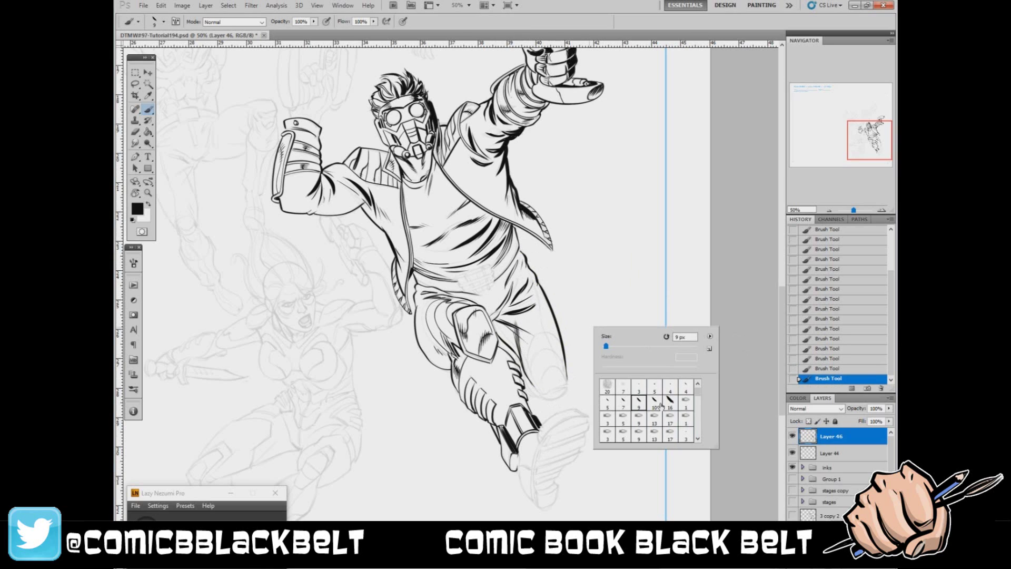
click(623, 403)
key(Return)
drag(541, 395, 569, 391)
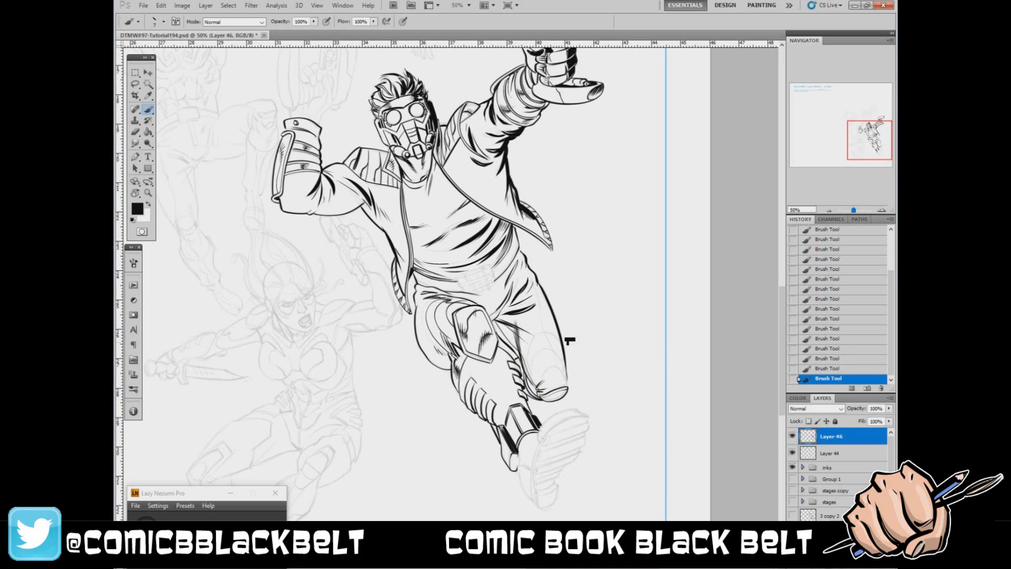
drag(537, 284, 566, 381)
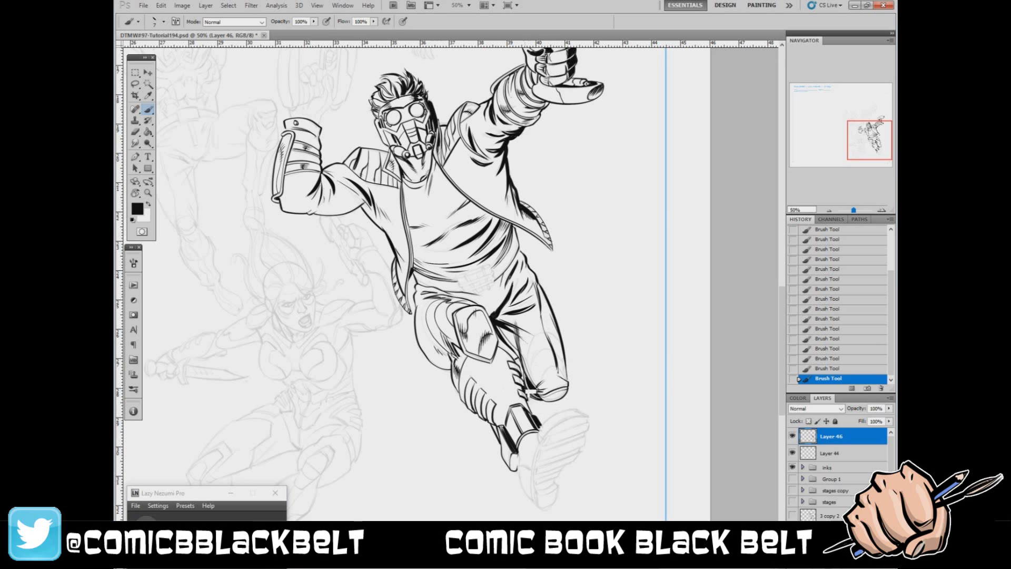
Trim the trailing knee's lower edge with the eraser and rework it with other brush presets
key(e)
drag(537, 398, 531, 404)
key(b)
right_click(526, 372)
double_click(548, 441)
right_click(574, 405)
double_click(611, 475)
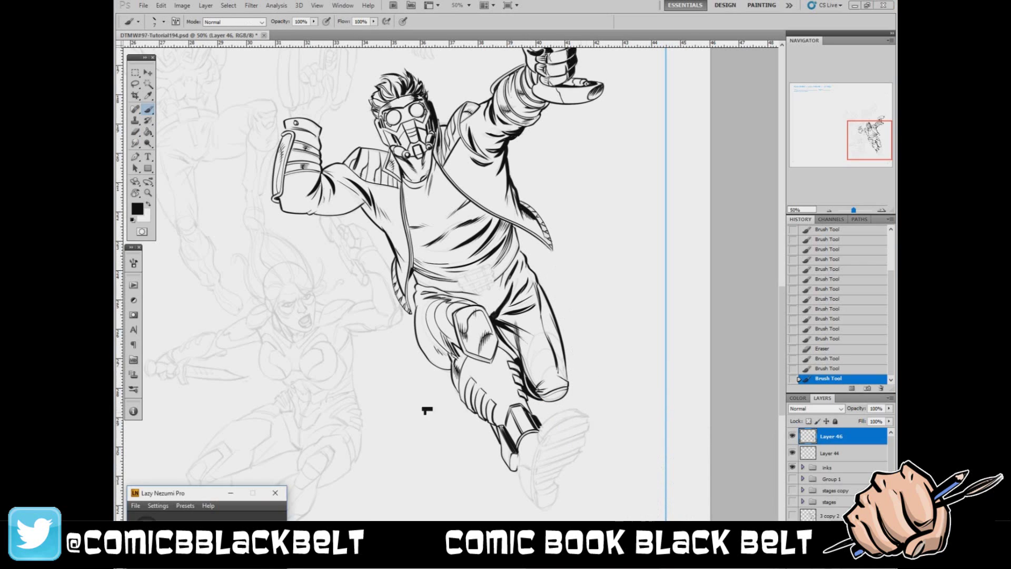
Try short shading strokes along the trailing knee's lower edge and undo the last seven strokes
drag(552, 396, 561, 399)
drag(557, 394, 562, 398)
drag(559, 393, 564, 396)
drag(561, 393, 565, 395)
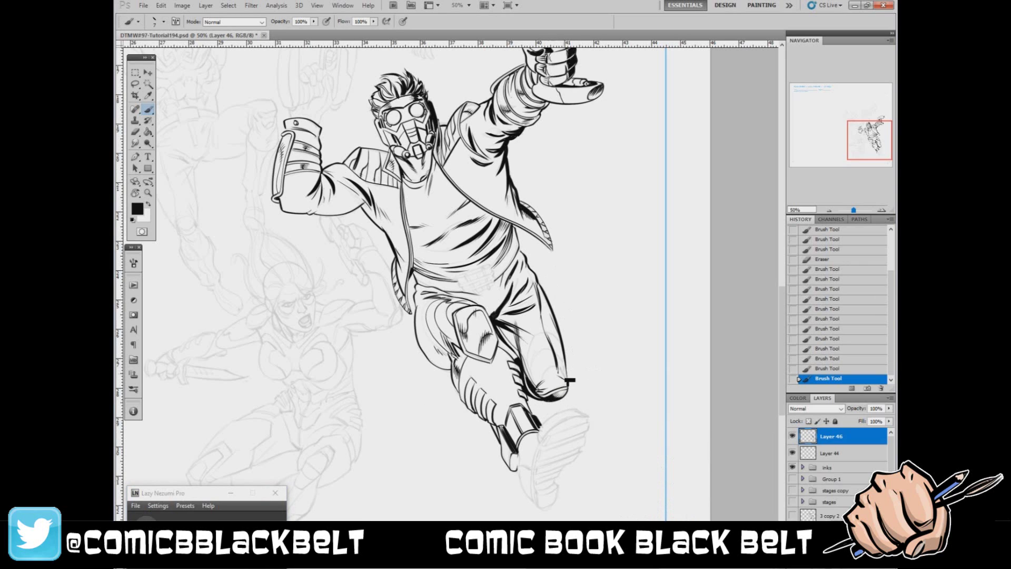
key(ctrl+alt+z)
key(ctrl+alt+z)
key(ctrl+alt+z)
key(ctrl+alt+z)
key(ctrl+alt+z)
key(ctrl+alt+z)
key(ctrl+alt+z)
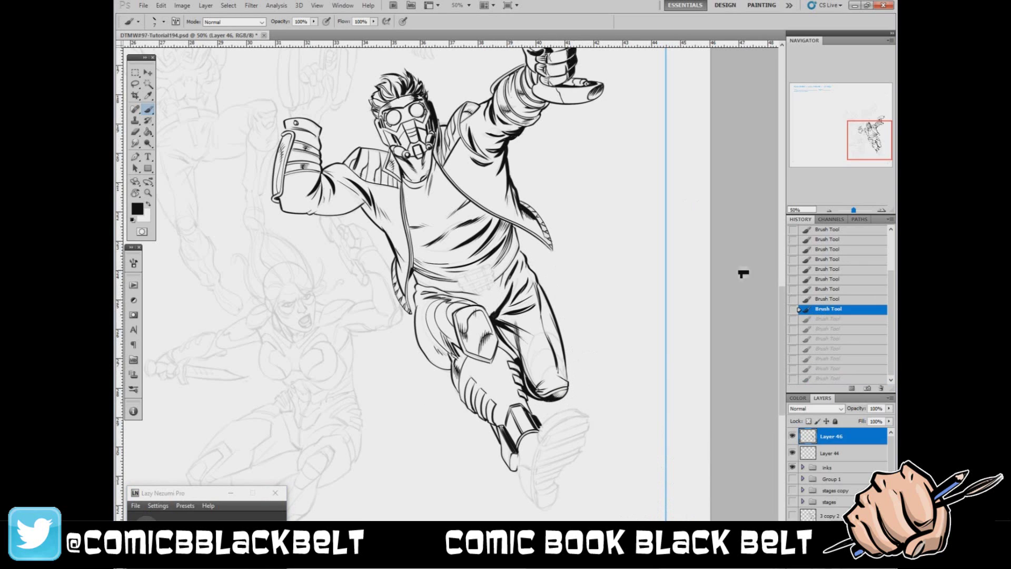
Try short fold strokes on the trailing leg's upper thigh and below the front knee pad, and undo them
drag(506, 288, 487, 306)
drag(509, 345, 520, 358)
key(ctrl+alt+z)
key(ctrl+alt+z)
key(ctrl+alt+z)
Ink fold strokes on the trailing thigh, change the brush preset and add shading strokes to the front shin guard below the knee pad
right_click(509, 292)
drag(518, 314, 496, 329)
right_click(532, 387)
click(563, 462)
drag(461, 365, 462, 379)
drag(467, 370, 464, 382)
drag(470, 373, 467, 385)
mouse_move(468, 358)
mouse_down()
mouse_move(463, 372)
mouse_move(507, 410)
mouse_move(503, 422)
mouse_move(504, 351)
mouse_up()
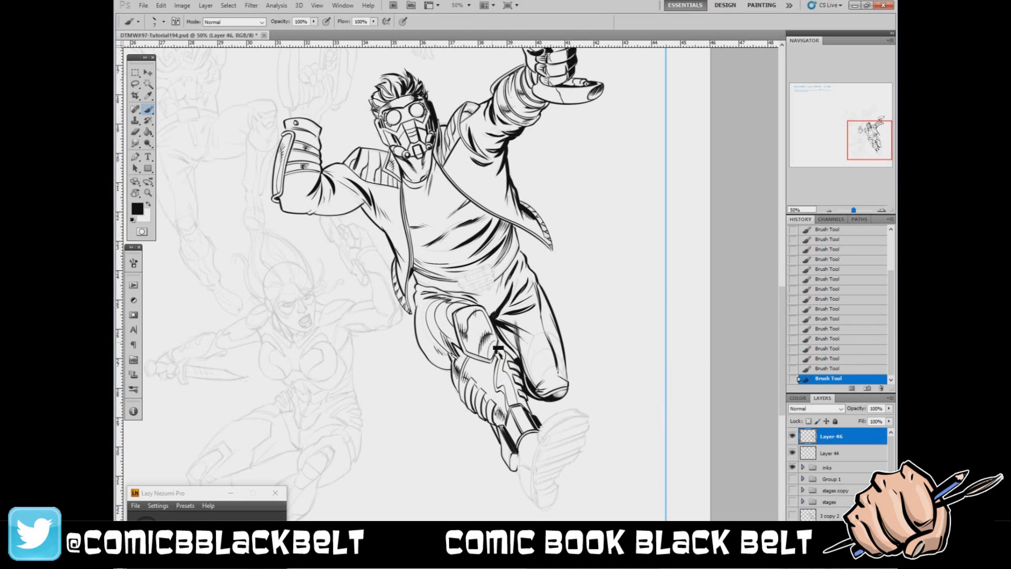
Switch to another brush preset and ink the outline of the front boot's sole and the boot's side contour
right_click(564, 420)
click(638, 487)
mouse_move(539, 433)
mouse_down()
mouse_move(588, 415)
mouse_move(534, 469)
mouse_move(532, 502)
mouse_up()
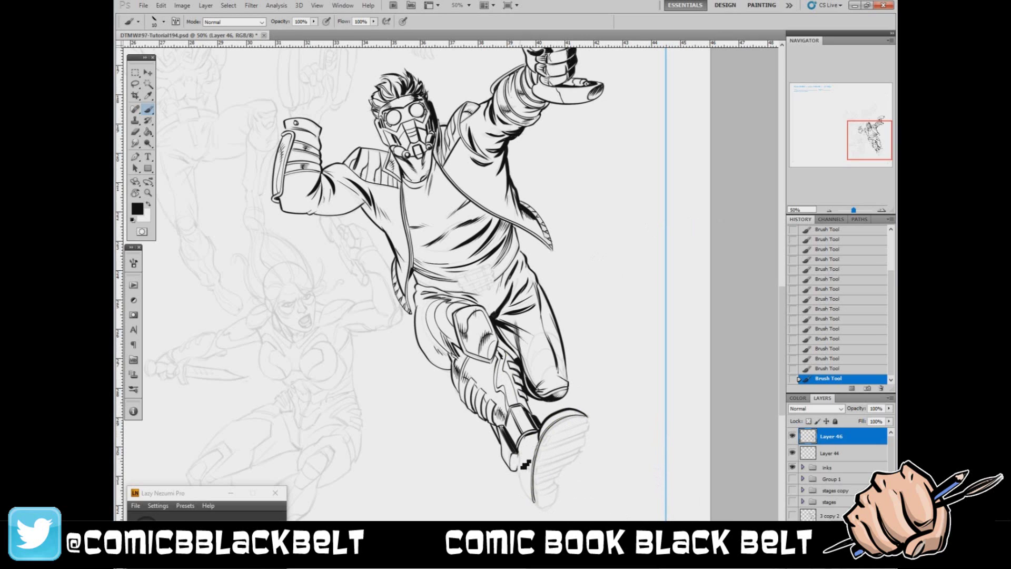
drag(519, 469, 534, 501)
Change the brush preset, ink the inner edge of the boot sole and shade the ankle
right_click(604, 428)
click(627, 499)
mouse_move(556, 422)
mouse_down()
mouse_move(571, 419)
mouse_move(519, 454)
mouse_move(533, 498)
mouse_up()
drag(518, 454, 513, 466)
Try shading strokes across the middle of the boot sole and undo the last three strokes
scroll(540, 492, down, 5)
mouse_move(553, 353)
mouse_down()
mouse_move(589, 301)
mouse_move(541, 376)
mouse_move(560, 359)
mouse_up()
key(ctrl+z)
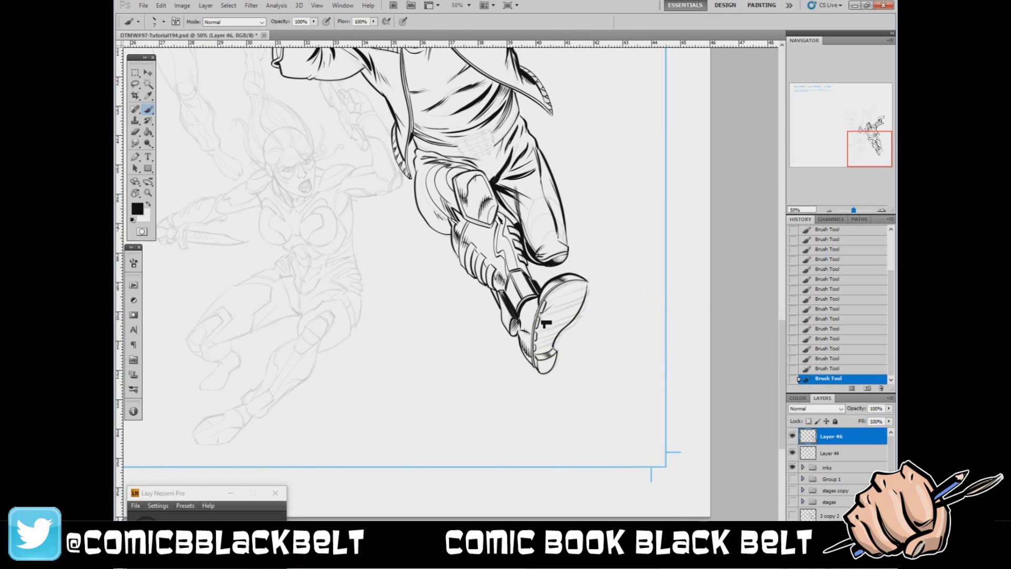
drag(545, 323, 563, 325)
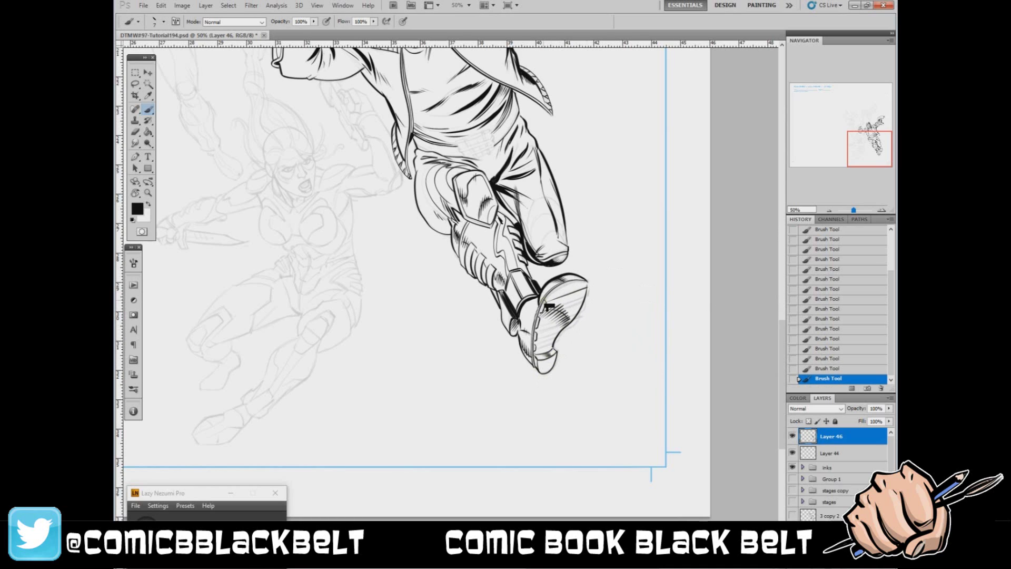
click(834, 359)
click(834, 349)
Ink parallel tread bars across the front boot's sole
key(r)
drag(446, 427, 223, 207)
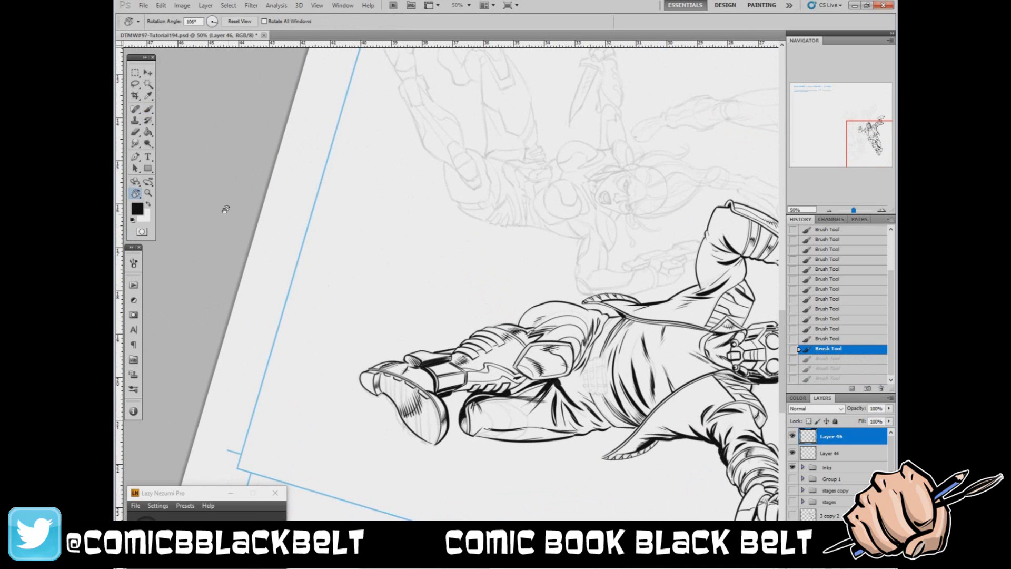
key(b)
mouse_move(428, 399)
mouse_down()
mouse_move(431, 444)
mouse_move(419, 391)
mouse_up()
mouse_move(417, 435)
mouse_down()
mouse_move(403, 383)
mouse_move(393, 393)
mouse_move(416, 435)
mouse_up()
drag(429, 399, 430, 443)
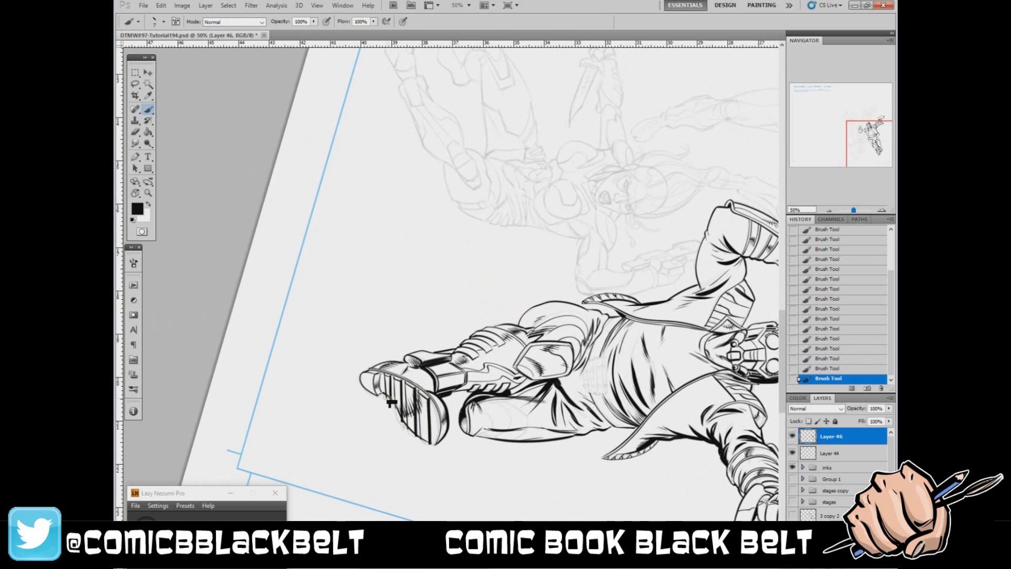
Erase the ink overshooting the outer edge of the boot sole
key(e)
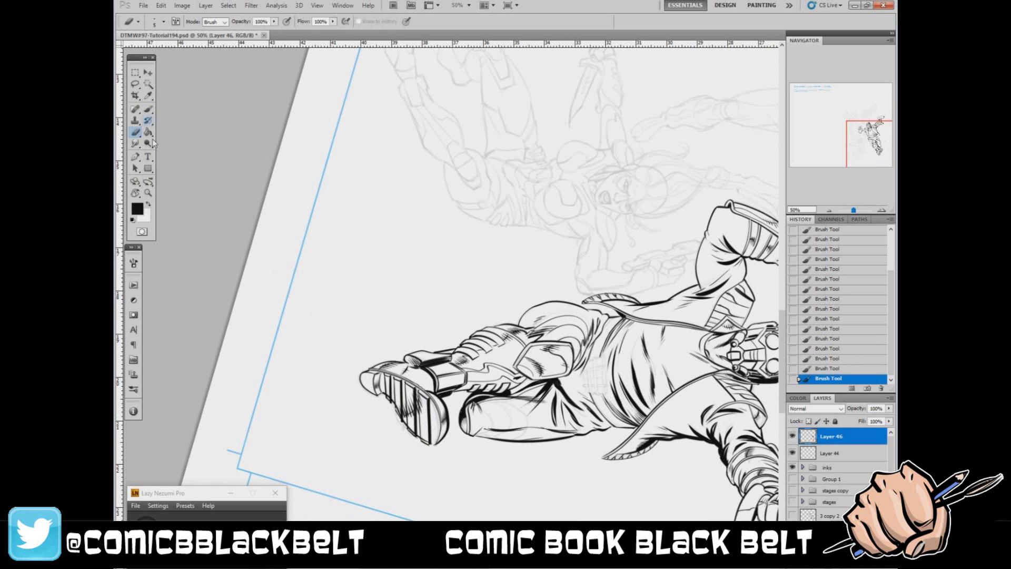
drag(424, 445, 414, 438)
drag(425, 444, 431, 449)
key(b)
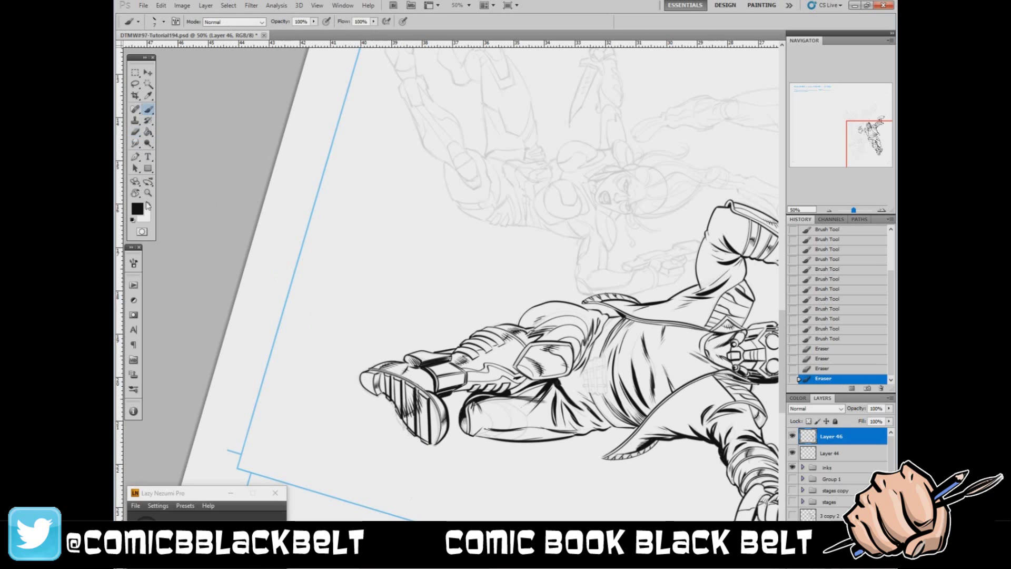
Paint white over the stray hatching between the tread bars of the boot sole
key(x)
mouse_move(397, 404)
mouse_down()
mouse_move(405, 423)
mouse_move(392, 377)
mouse_move(391, 401)
mouse_up()
key(x)
key(x)
click(148, 204)
click(148, 204)
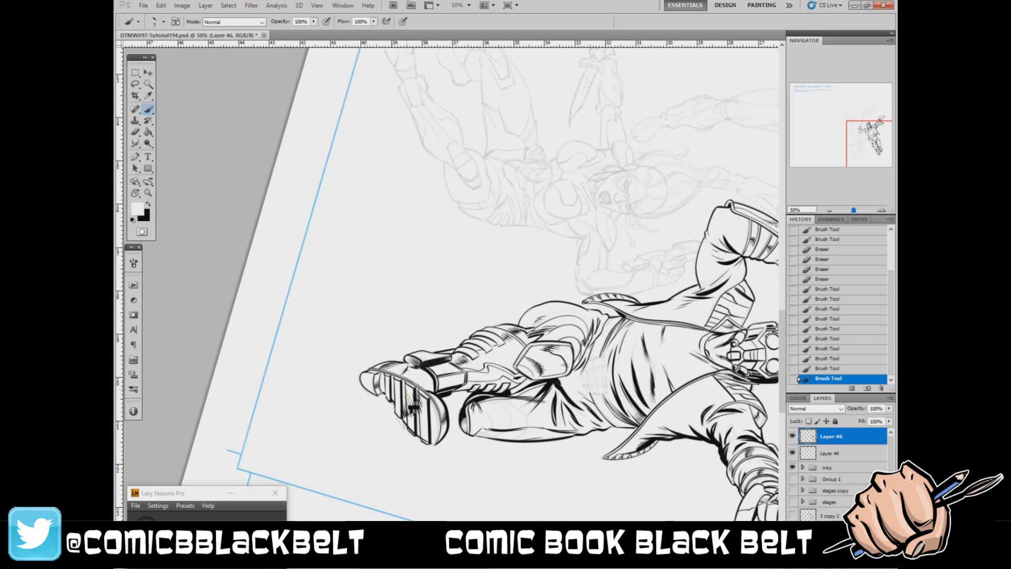
click(415, 407)
click(416, 416)
mouse_move(419, 439)
mouse_down()
mouse_move(418, 417)
mouse_move(419, 431)
mouse_up()
Re-ink the boot sole's tread bars in black with clean edges
click(148, 204)
drag(412, 395, 413, 434)
key(x)
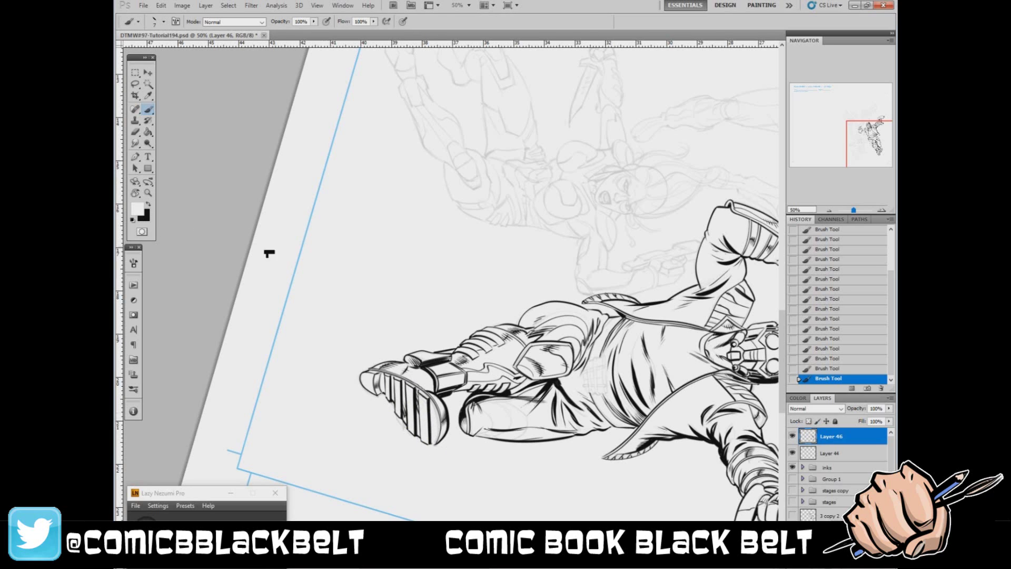
key(x)
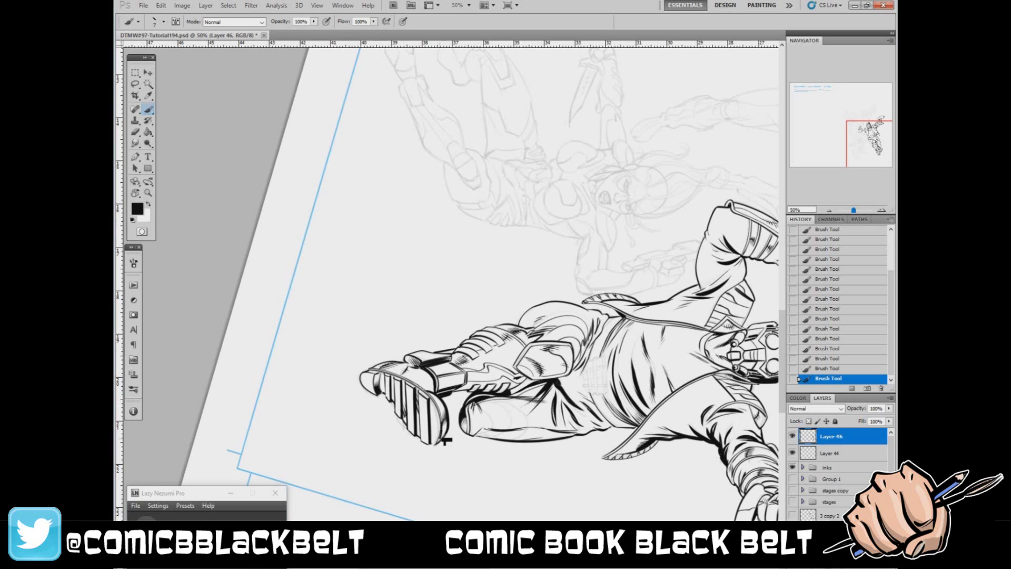
key(x)
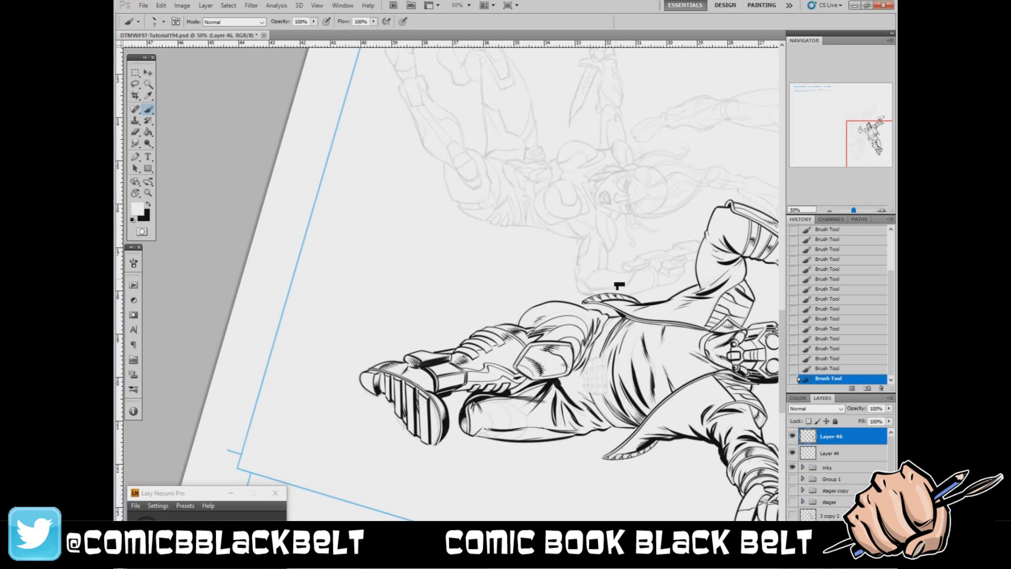
Ink the first belt lines in black across the waist below the shirt
click(150, 204)
drag(600, 376, 600, 398)
drag(591, 361, 591, 399)
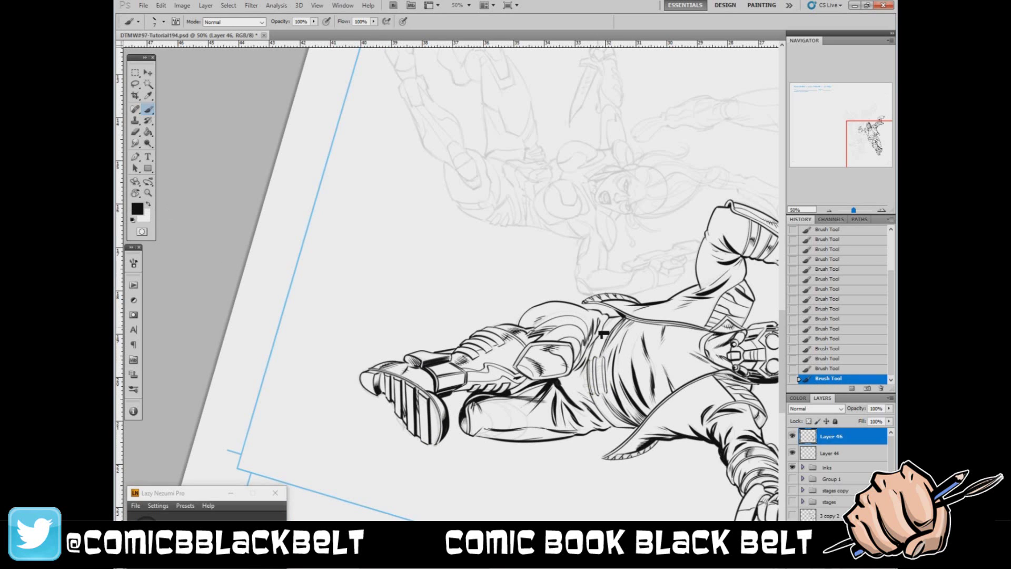
Add a new layer and ink the segmented belt buckle at the centre of the waist
double_click(135, 192)
click(148, 109)
drag(782, 377, 782, 332)
click(135, 193)
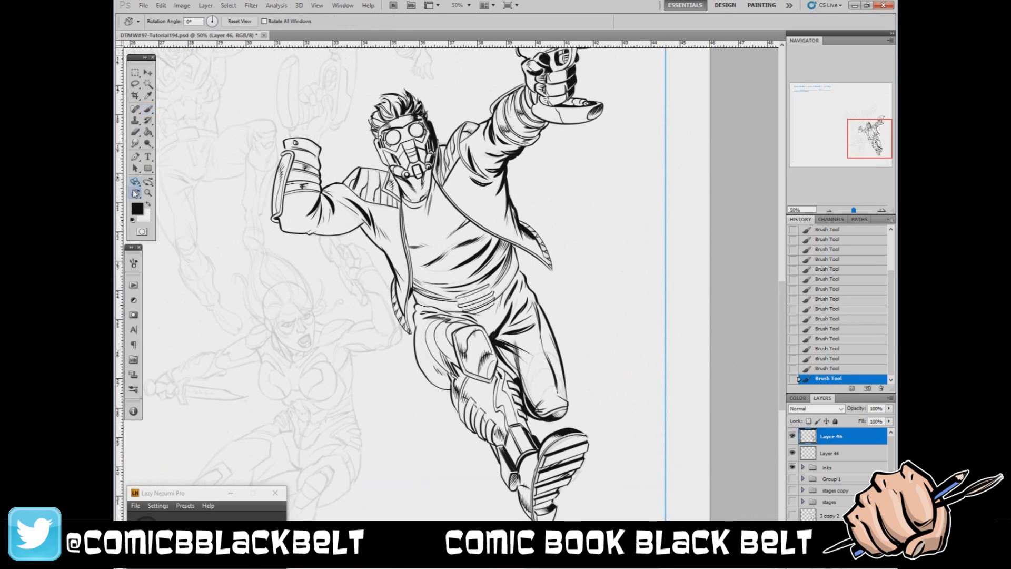
drag(321, 295, 326, 248)
key(ctrl+alt+shift+n)
key(b)
drag(468, 300, 479, 322)
drag(480, 311, 486, 311)
mouse_move(494, 300)
mouse_down()
mouse_move(491, 321)
mouse_move(473, 311)
mouse_move(492, 320)
mouse_move(486, 325)
mouse_up()
Try erasing ink beside the belt buckle on Layer 46 and undo it
click(135, 132)
click(828, 456)
mouse_move(480, 325)
mouse_down()
mouse_move(474, 313)
mouse_move(503, 325)
mouse_move(512, 313)
mouse_up()
key(ctrl+z)
key(alt+bracketright)
On Layer 46, ink black shading strokes along the belt on both sides of the buckle
click(822, 453)
key(b)
drag(503, 316, 512, 314)
drag(504, 314, 511, 315)
drag(505, 314, 505, 319)
drag(507, 314, 512, 306)
drag(511, 311, 516, 304)
drag(515, 312, 522, 306)
drag(519, 315, 521, 311)
mouse_move(509, 300)
mouse_down()
mouse_move(497, 304)
mouse_move(457, 311)
mouse_up()
drag(444, 302, 460, 315)
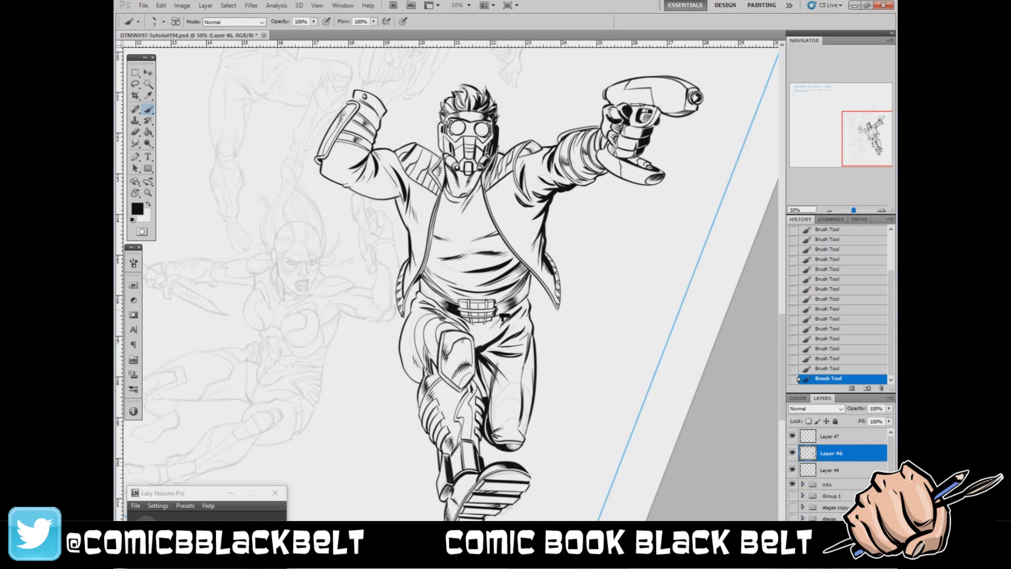
Ink the waist's outer edge below the jacket and erase the rough contour along the trailing leg's hip
mouse_move(521, 296)
mouse_down()
mouse_move(515, 302)
mouse_move(531, 279)
mouse_up()
key(x)
key(e)
drag(531, 273, 532, 322)
Redraw the trailing leg's outer contour in black from hip to knee with a heavier, tapered line
click(149, 204)
click(148, 109)
mouse_move(528, 301)
mouse_down()
mouse_move(533, 324)
mouse_move(532, 313)
mouse_up()
drag(529, 303, 532, 335)
drag(532, 321, 524, 389)
drag(521, 368, 527, 402)
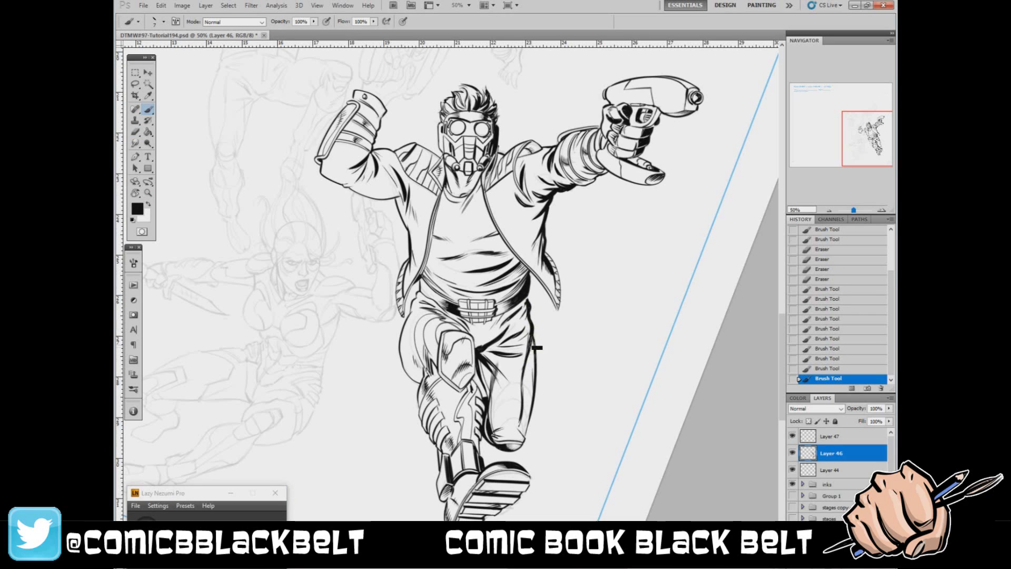
drag(531, 343, 542, 379)
mouse_move(534, 337)
mouse_down()
mouse_move(540, 379)
mouse_move(542, 353)
mouse_up()
drag(526, 432, 533, 442)
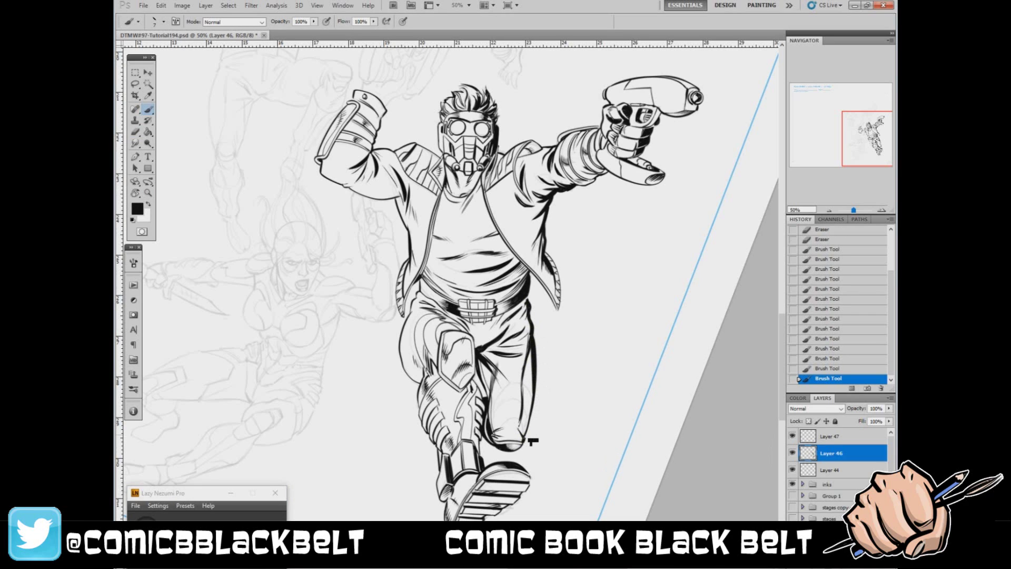
Fill the stripes of the jacket's shoulder panel and the shadow below the mask with black, and save the document
click(146, 520)
drag(412, 158, 407, 169)
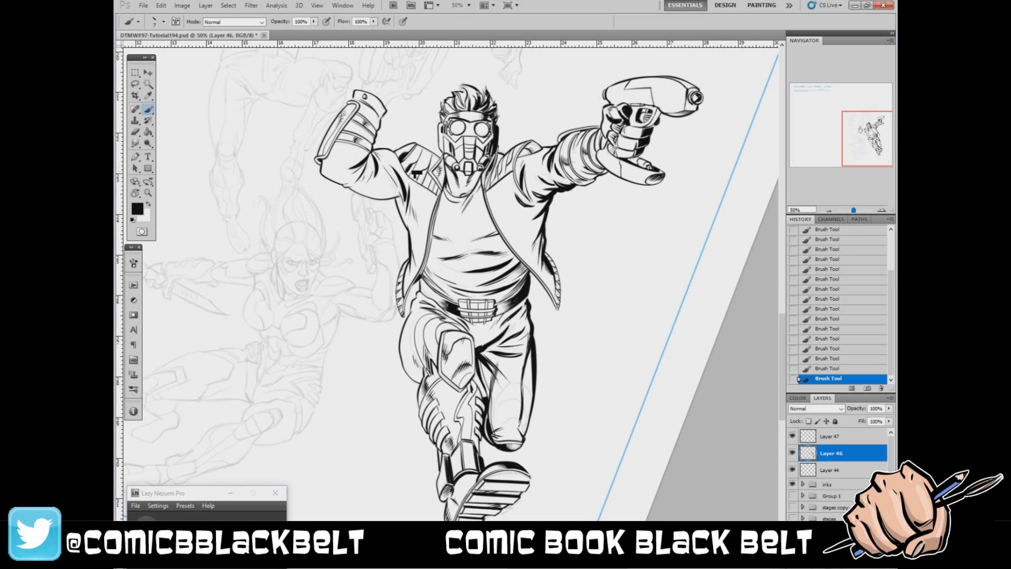
key(ctrl+s)
mouse_move(419, 182)
mouse_down()
mouse_move(428, 170)
mouse_move(419, 183)
mouse_up()
drag(485, 159, 484, 178)
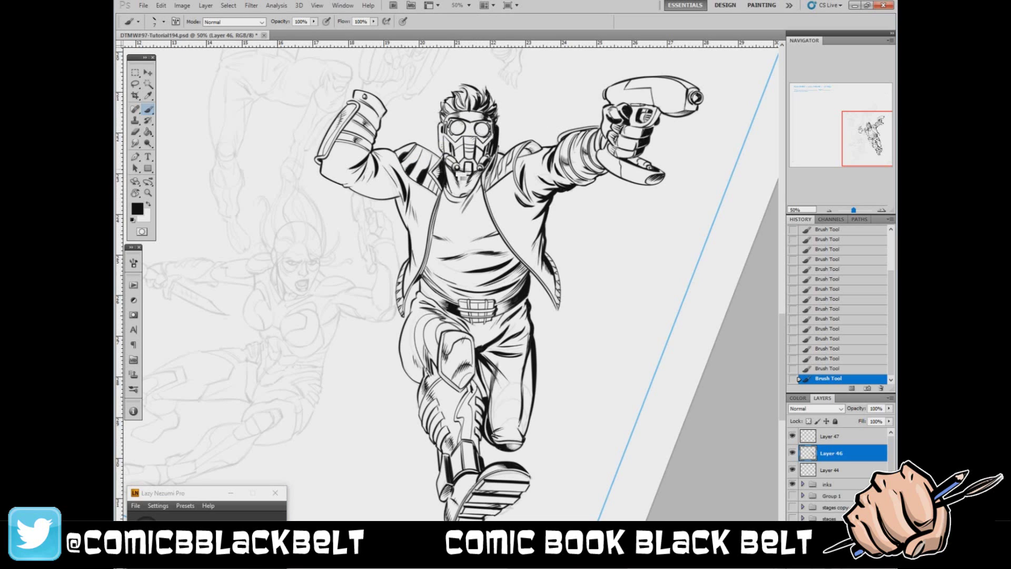
Fill the dark bands and the long side strip of the raised forearm guard with black, changing the brush preset
mouse_move(359, 142)
mouse_down()
mouse_move(341, 139)
mouse_move(365, 125)
mouse_up()
right_click(364, 129)
click(429, 185)
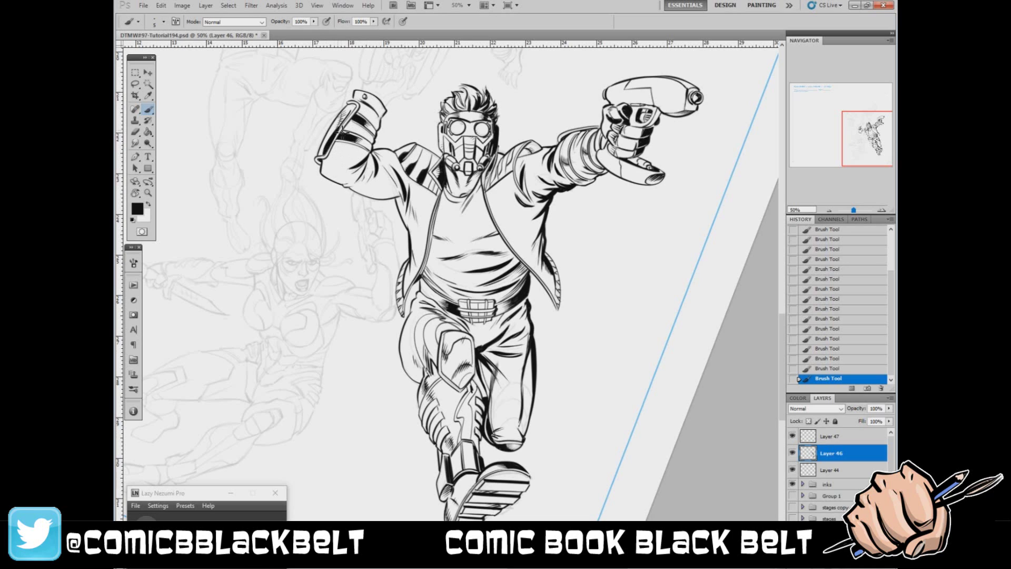
drag(352, 108, 340, 128)
Thicken the contour along the underside of the raised arm's sleeve
click(146, 521)
drag(329, 179, 368, 199)
scroll(500, 229, down, 2)
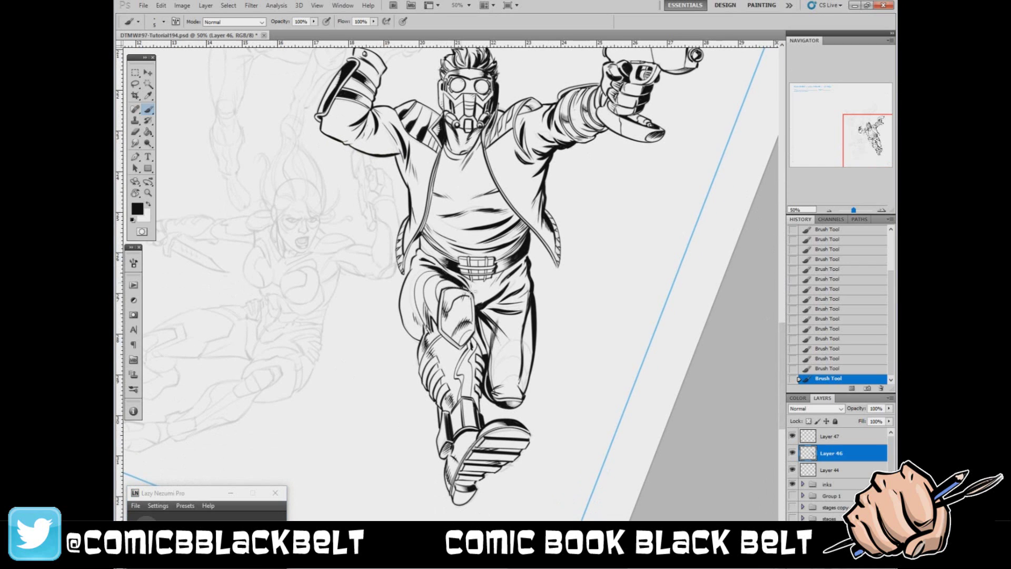
key(r)
mouse_move(337, 398)
mouse_down()
mouse_move(428, 467)
mouse_move(527, 436)
mouse_up()
key(b)
key(x)
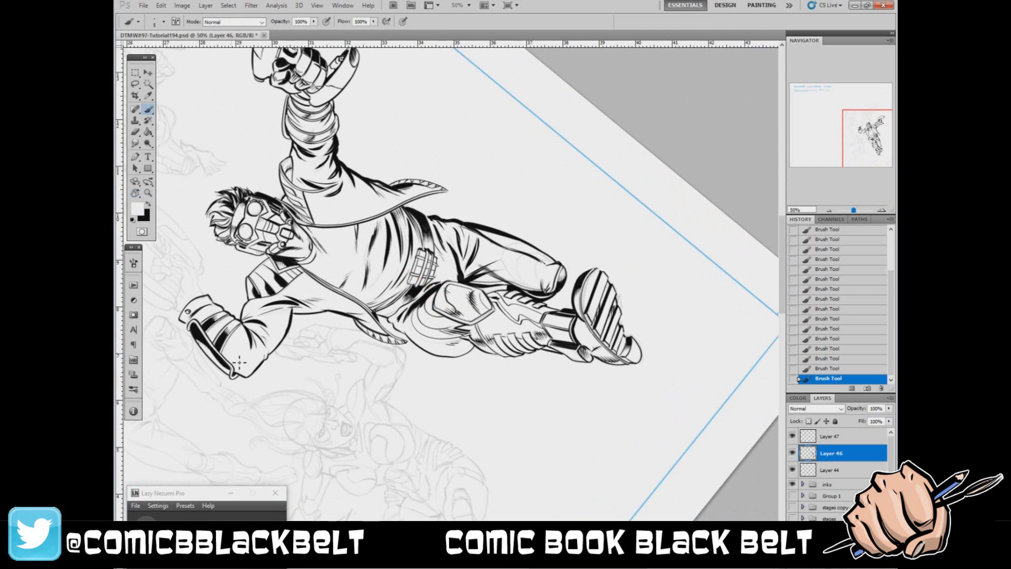
Pick another brush preset, ink the curved knee panel lines on the trailing leg and undo the last stroke
right_click(467, 292)
click(500, 369)
click(435, 298)
click(149, 203)
key(r)
key(Escape)
key(b)
mouse_move(525, 366)
mouse_down()
mouse_move(544, 348)
mouse_move(521, 358)
mouse_move(558, 362)
mouse_move(536, 327)
mouse_up()
mouse_move(511, 343)
mouse_down()
mouse_move(557, 364)
mouse_move(545, 322)
mouse_up()
key(x)
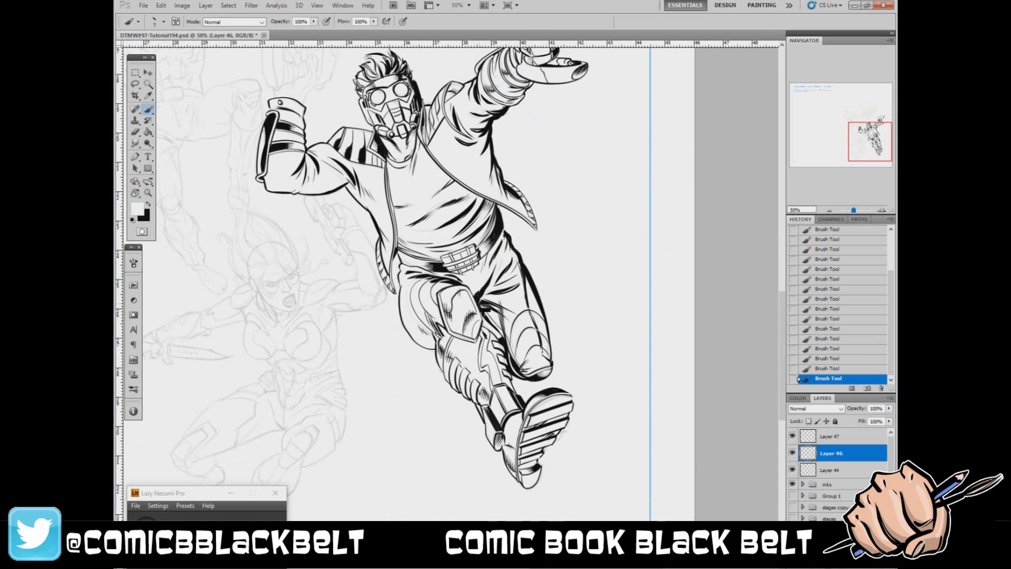
key(x)
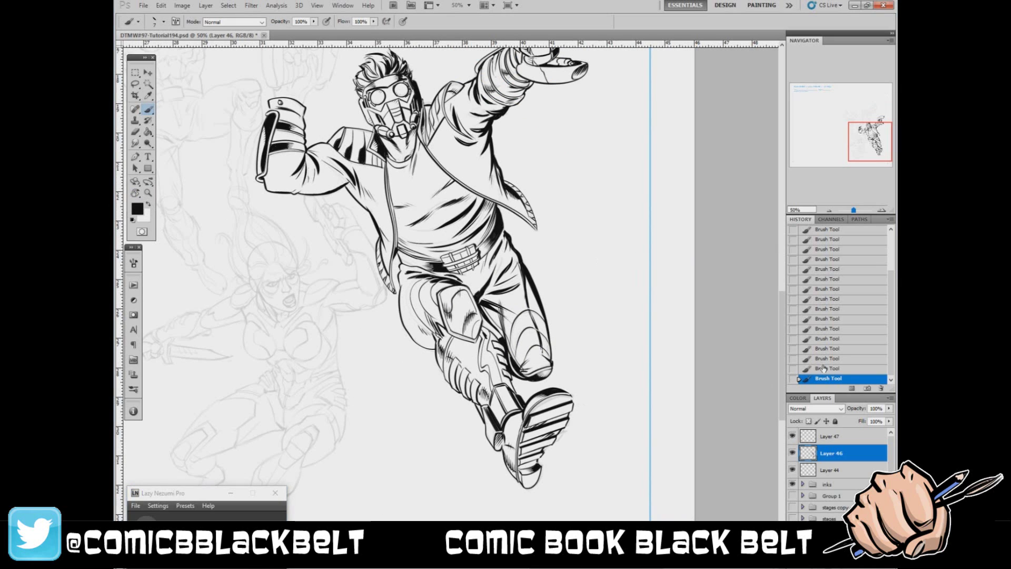
key(ctrl+z)
Change the brush preset and thicken the black shadows between the treads near the boot sole's toe
right_click(543, 404)
drag(545, 400, 528, 417)
double_click(624, 475)
mouse_move(568, 395)
mouse_down()
mouse_move(540, 412)
mouse_move(569, 417)
mouse_move(560, 423)
mouse_up()
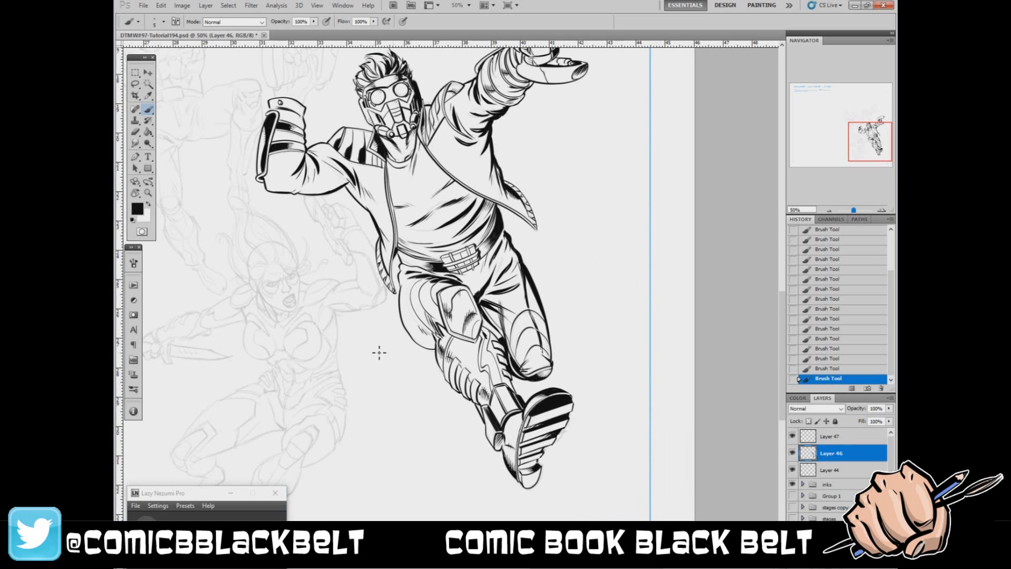
Try a white touch-up on the boot sole's toe edge and step back in the history
key(x)
mouse_move(571, 401)
mouse_down()
mouse_move(531, 414)
mouse_move(527, 432)
mouse_move(573, 404)
mouse_up()
click(832, 370)
Choose a different brush preset and block in black on the front shin guard from below the knee to the ankle
right_click(562, 396)
double_click(642, 469)
right_click(457, 349)
double_click(477, 451)
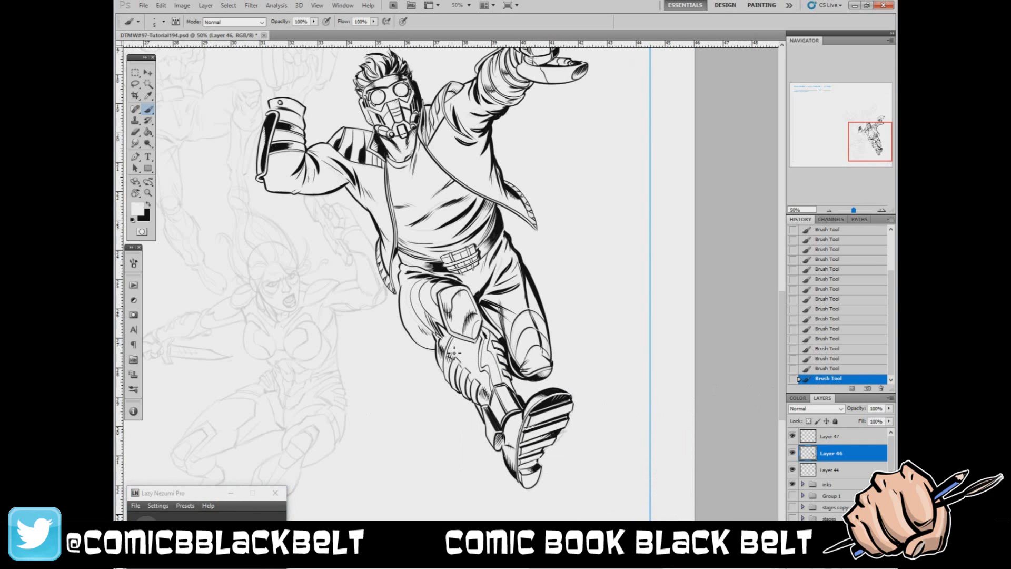
click(148, 204)
drag(453, 341, 448, 358)
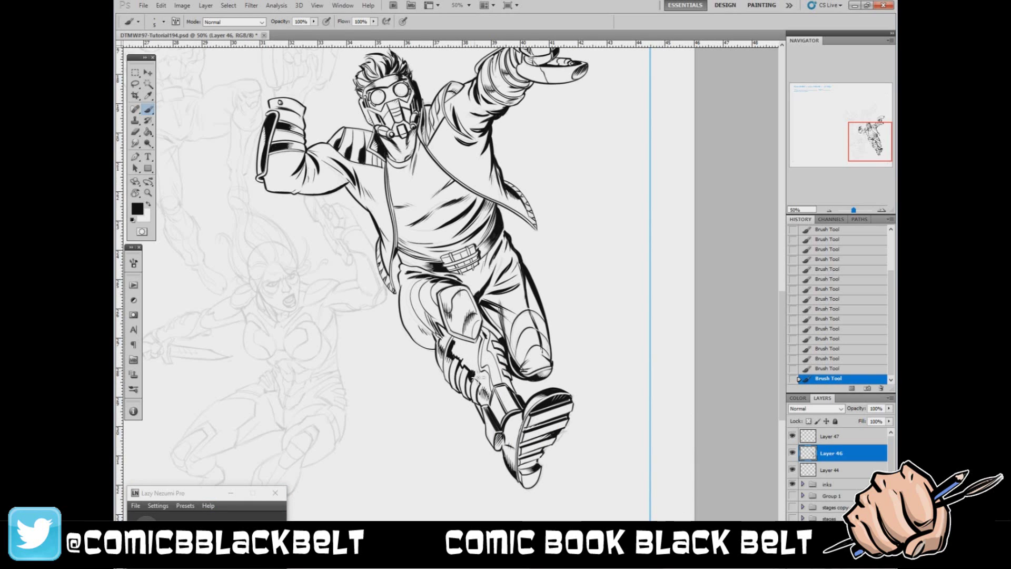
mouse_move(480, 377)
mouse_down()
mouse_move(485, 388)
mouse_move(478, 374)
mouse_up()
Fill the central panel of the front shin guard with solid black using the 5 px brush
key(x)
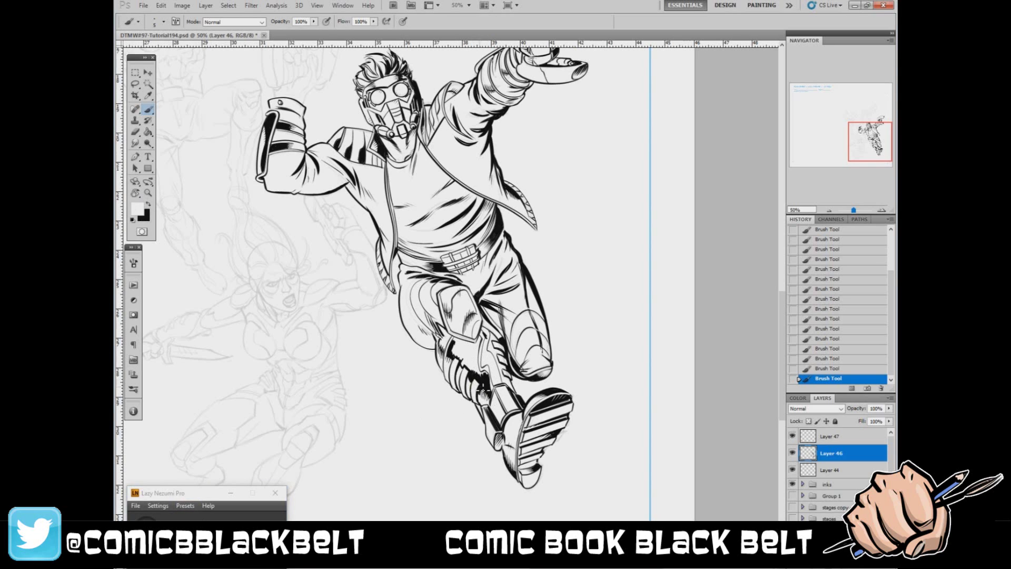
key(x)
right_click(501, 416)
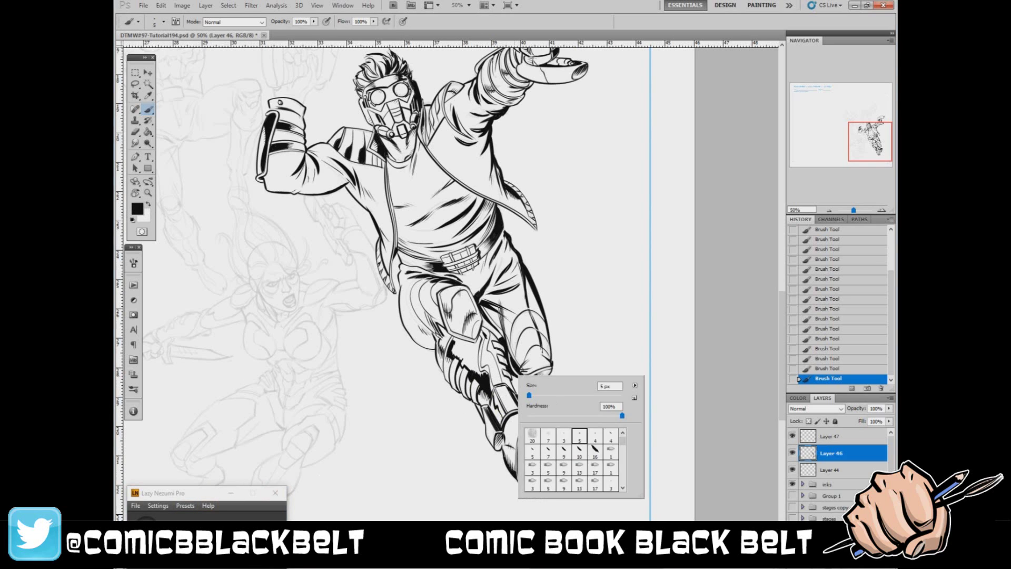
mouse_move(454, 345)
mouse_down()
mouse_move(490, 378)
mouse_move(458, 379)
mouse_up()
key(x)
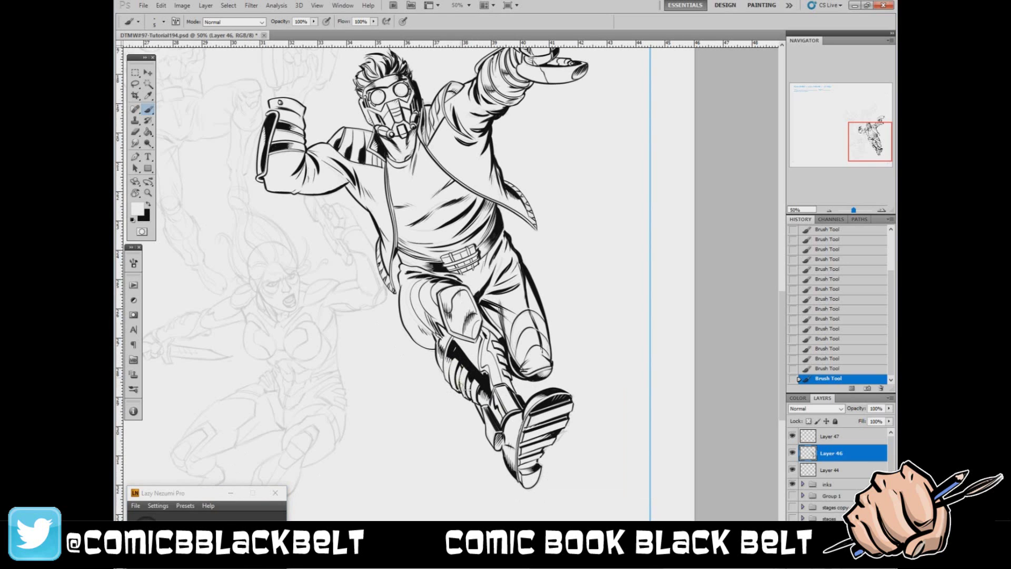
key(x)
mouse_move(475, 340)
mouse_down()
mouse_move(454, 356)
mouse_move(467, 368)
mouse_up()
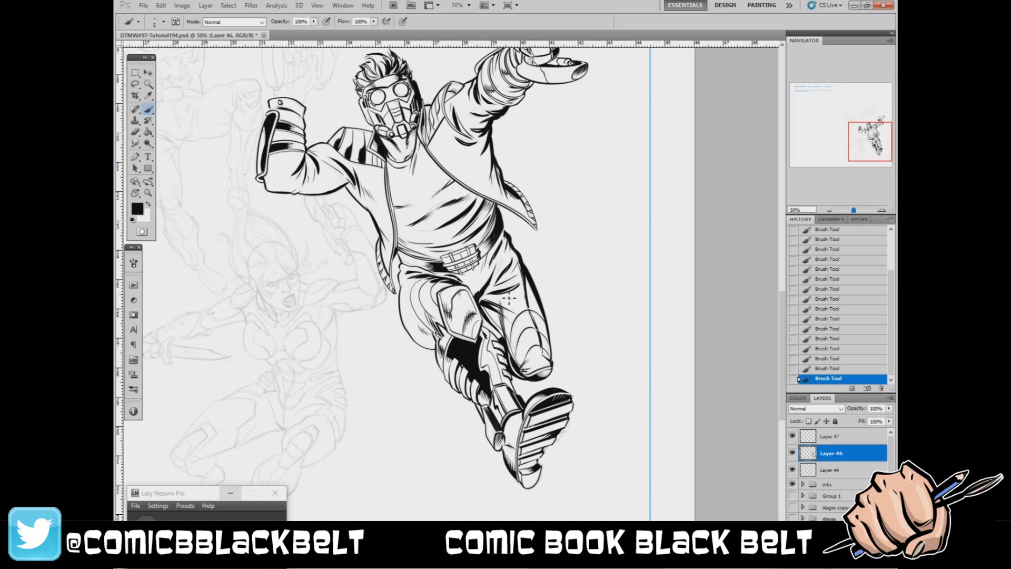
Darken the shin guard's inner edge and cut a white jagged seam line through the black panel
mouse_move(486, 339)
mouse_down()
mouse_move(489, 382)
mouse_move(500, 377)
mouse_up()
key(x)
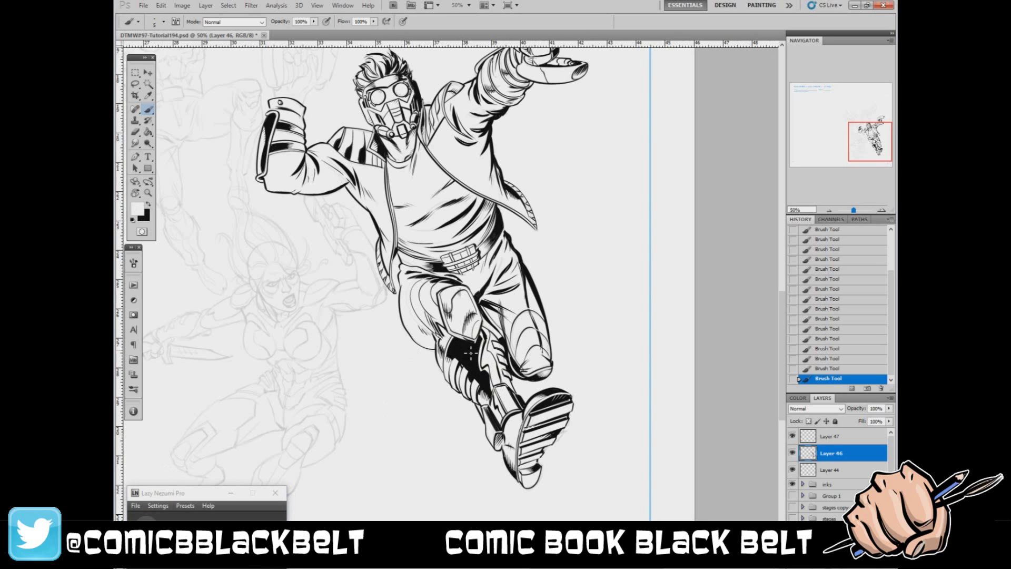
mouse_move(474, 334)
mouse_down()
mouse_move(451, 314)
mouse_move(458, 354)
mouse_up()
drag(482, 348, 464, 379)
Fill the front knee pad with solid black
key(x)
mouse_move(447, 331)
mouse_down()
mouse_move(446, 345)
mouse_move(446, 318)
mouse_move(449, 332)
mouse_move(462, 319)
mouse_move(463, 331)
mouse_move(465, 315)
mouse_up()
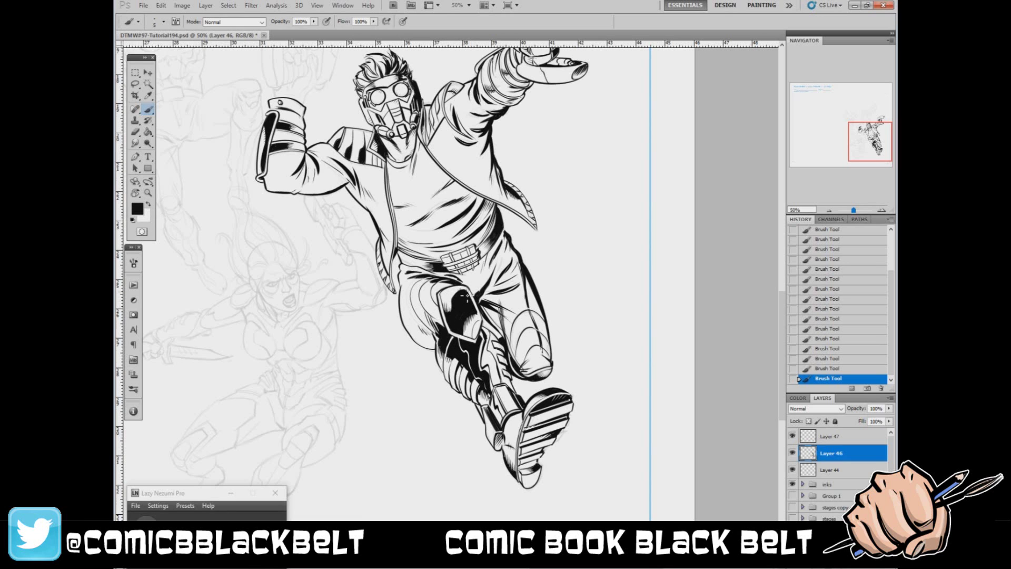
scroll(772, 349, up, 5)
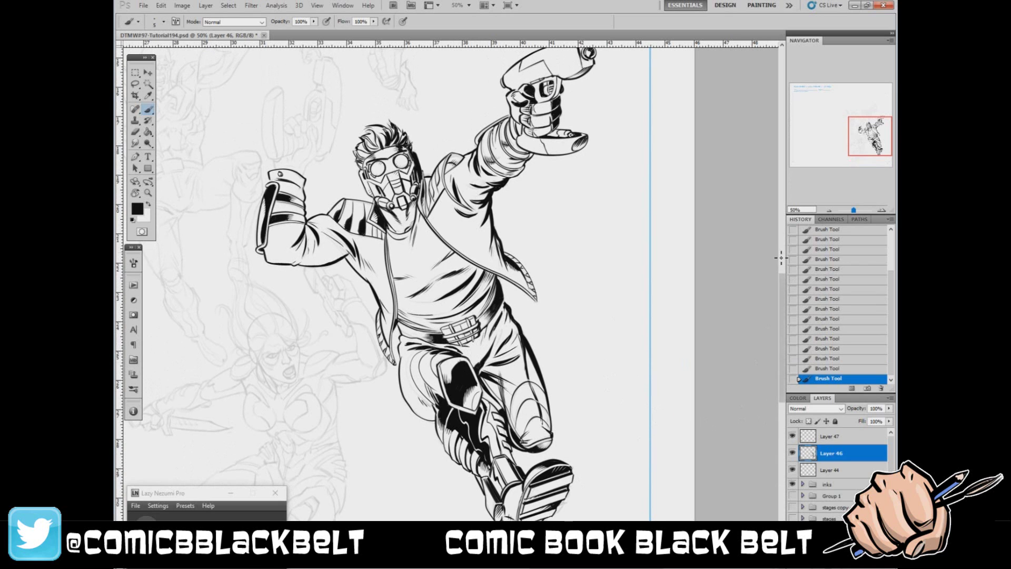
scroll(776, 306, up, 5)
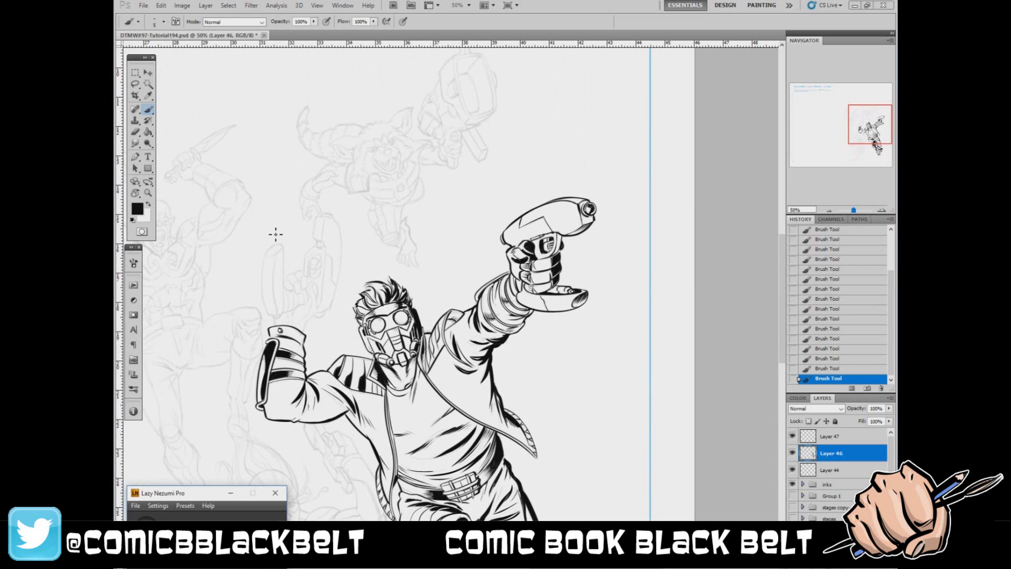
Ink the outline and panel lines of the raised pistol's outer prong above the bent arm's cuff
click(821, 368)
click(822, 358)
drag(267, 253, 269, 315)
mouse_move(275, 255)
mouse_down()
mouse_move(277, 319)
mouse_move(283, 246)
mouse_up()
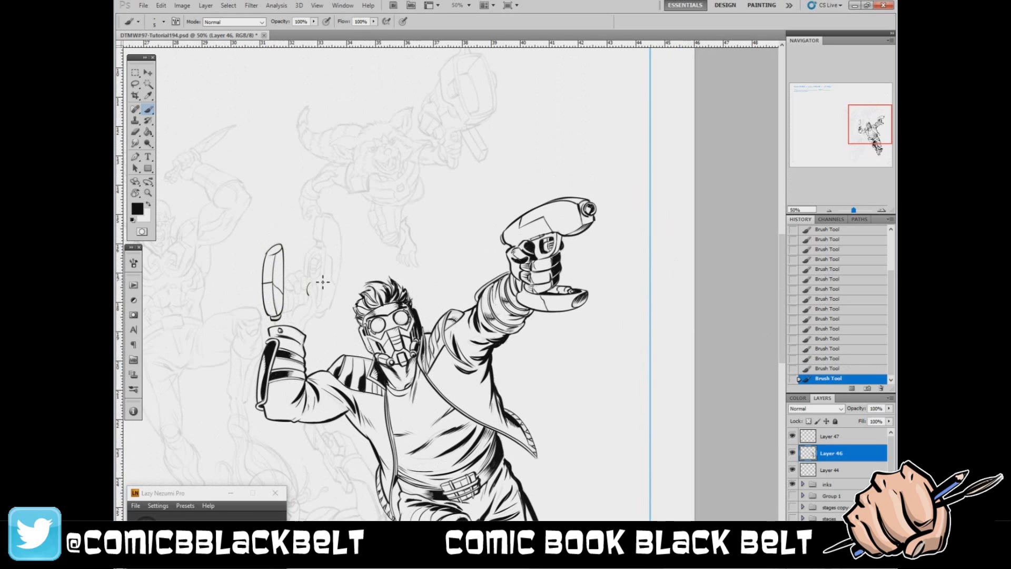
Ink the raised hand's palm, thumb and curled fingers beside the pistol prong
mouse_move(311, 304)
mouse_down()
mouse_move(294, 316)
mouse_move(304, 327)
mouse_move(294, 320)
mouse_up()
mouse_move(298, 280)
mouse_down()
mouse_move(307, 277)
mouse_move(295, 279)
mouse_up()
key(ctrl+alt+z)
key(ctrl+alt+z)
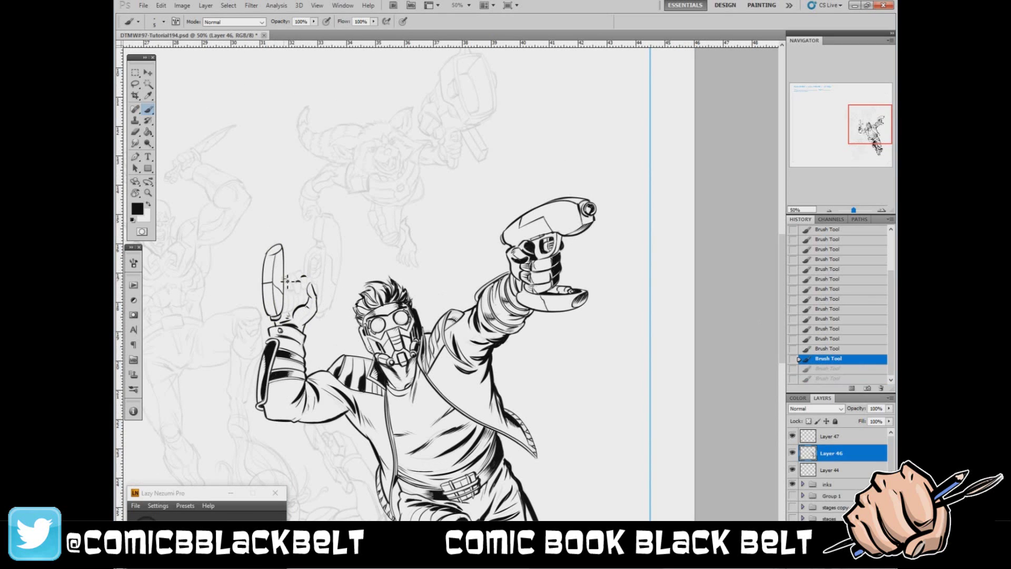
key(ctrl+shift+z)
key(ctrl+shift+z)
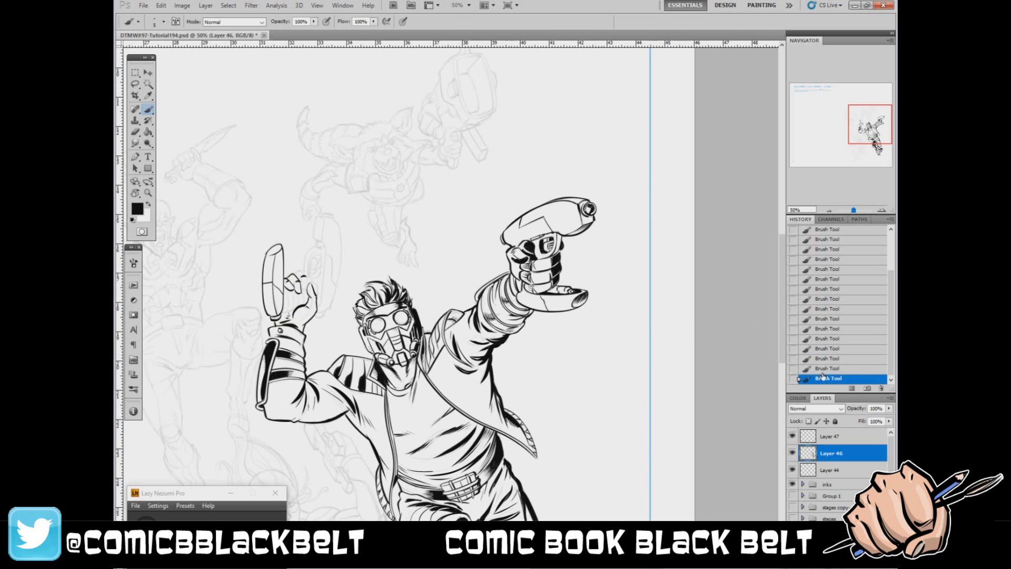
click(823, 372)
mouse_move(287, 277)
mouse_down()
mouse_move(301, 276)
mouse_move(307, 320)
mouse_move(306, 277)
mouse_up()
key(ctrl+z)
click(827, 359)
key(l)
mouse_move(259, 238)
mouse_down()
mouse_move(287, 310)
mouse_move(256, 247)
mouse_move(288, 230)
mouse_move(405, 431)
mouse_up()
click(161, 5)
mouse_move(176, 205)
click(315, 227)
key(Escape)
key(ctrl+d)
Refine the outer prong's contour with black strokes and trim its edge with white
click(136, 193)
key(b)
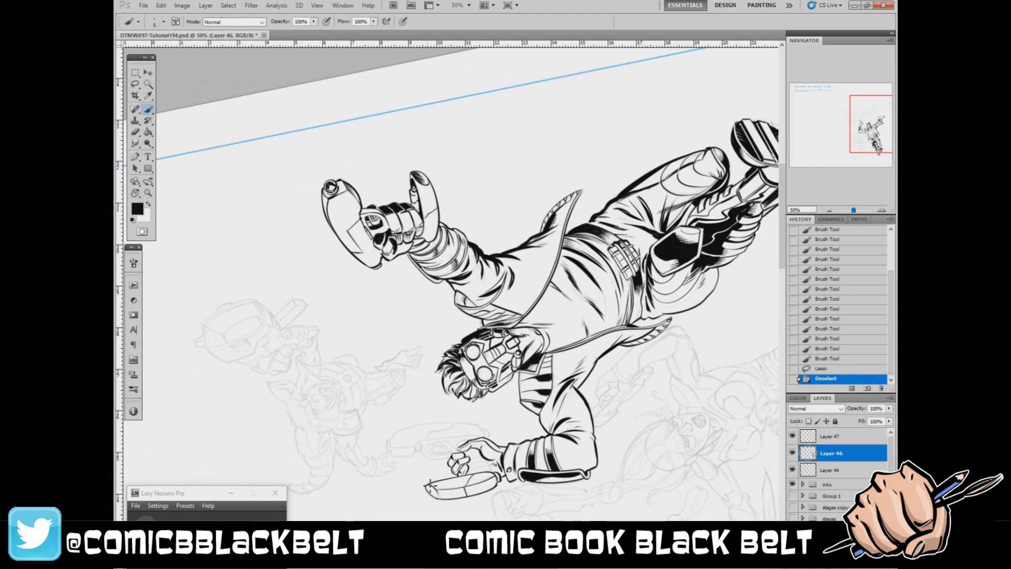
drag(428, 481, 436, 496)
drag(487, 472, 436, 481)
mouse_move(466, 486)
mouse_down()
mouse_move(487, 474)
mouse_move(432, 483)
mouse_up()
key(x)
mouse_move(439, 480)
mouse_down()
mouse_move(492, 469)
mouse_move(469, 474)
mouse_up()
drag(433, 482, 463, 476)
drag(458, 477, 480, 474)
click(148, 204)
drag(477, 475, 495, 474)
drag(479, 475, 492, 473)
Ink the raised pistol's inner prong, including its long edges, rounded tip and grip cutout
mouse_move(468, 484)
mouse_down()
mouse_move(481, 474)
mouse_move(476, 439)
mouse_move(455, 459)
mouse_move(480, 432)
mouse_up()
key(ctrl+z)
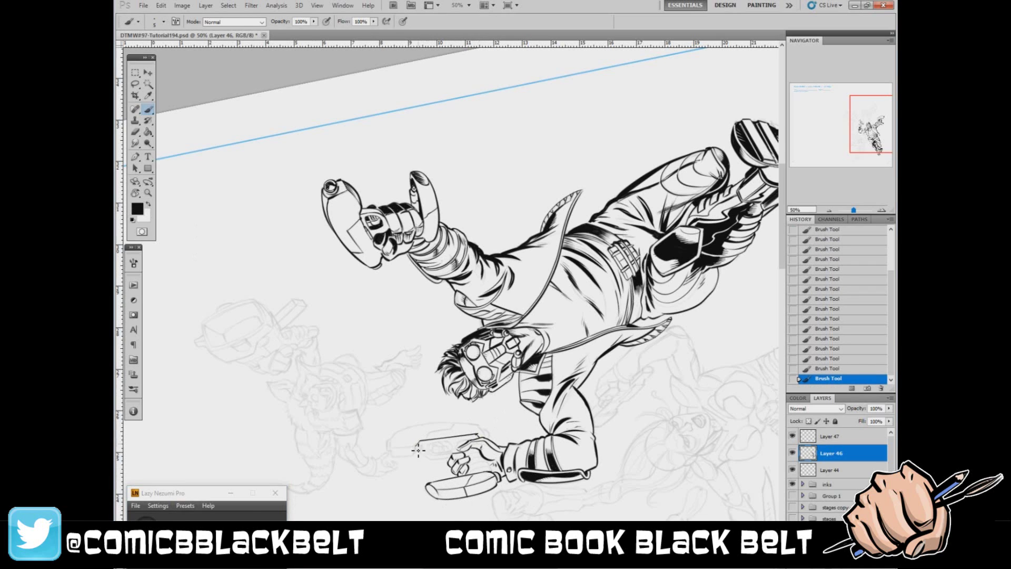
mouse_move(394, 459)
mouse_down()
mouse_move(395, 444)
mouse_move(389, 452)
mouse_up()
click(136, 194)
drag(316, 237, 343, 379)
click(148, 110)
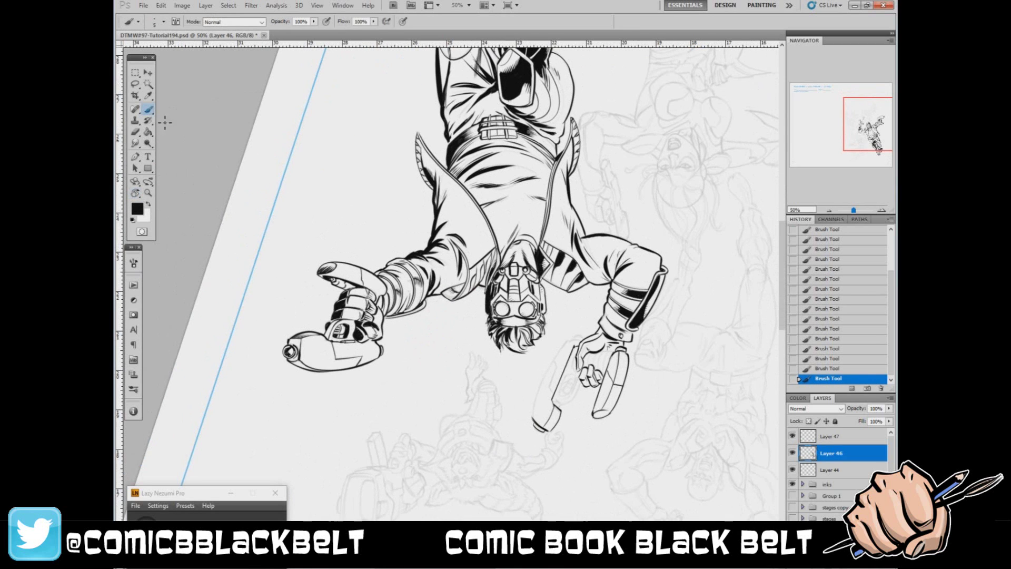
click(836, 369)
mouse_move(564, 345)
mouse_down()
mouse_move(583, 338)
mouse_move(533, 418)
mouse_up()
mouse_move(554, 361)
mouse_down()
mouse_move(556, 398)
mouse_move(581, 382)
mouse_up()
mouse_move(556, 401)
mouse_down()
mouse_move(564, 407)
mouse_move(573, 376)
mouse_up()
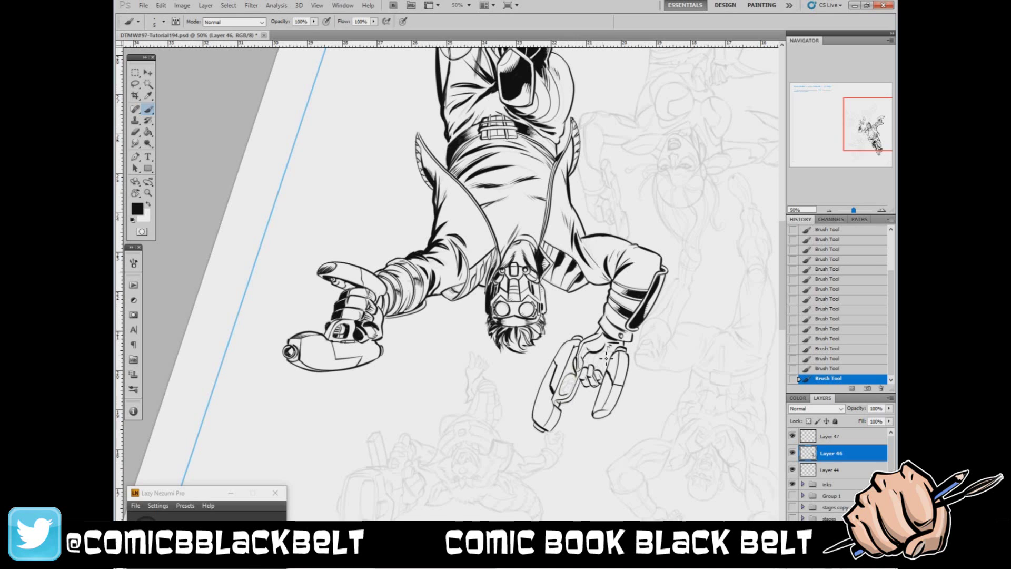
Add detail lines to the raised pistol's inner prong and erase stray ink around the grip
double_click(135, 194)
click(149, 109)
drag(319, 258, 321, 297)
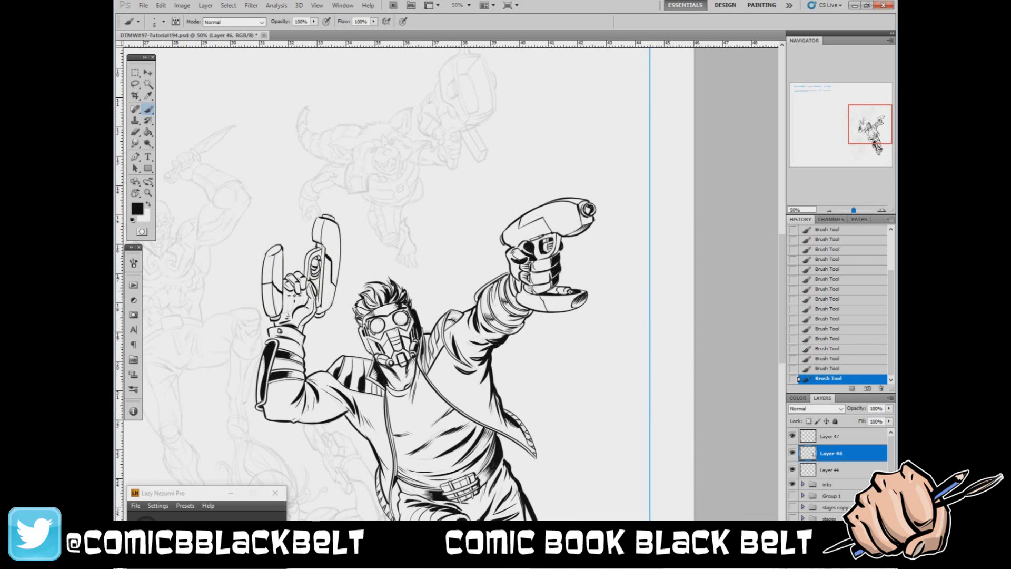
key(r)
mouse_move(347, 221)
mouse_down()
mouse_move(333, 261)
mouse_move(429, 457)
mouse_up()
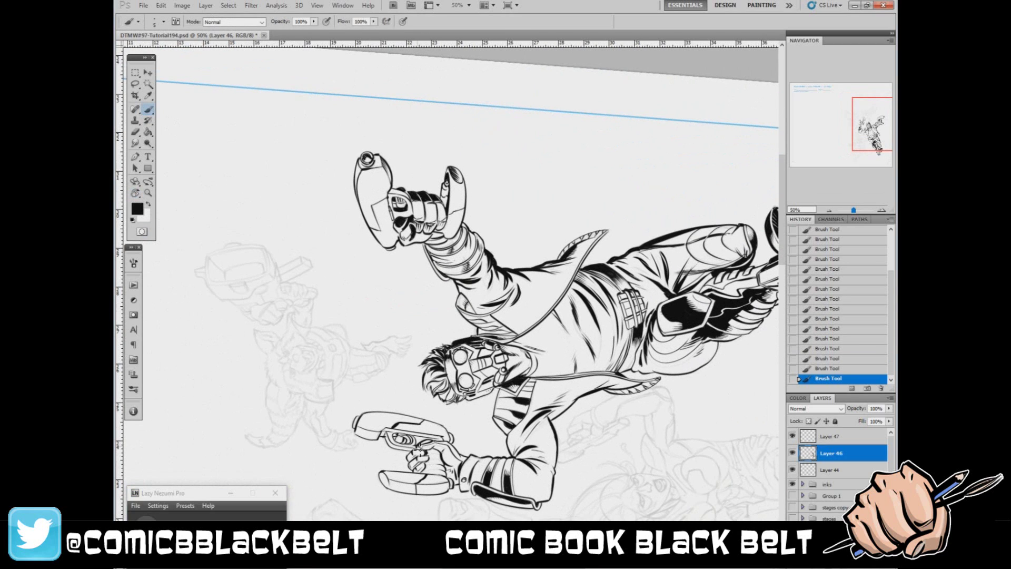
drag(400, 452, 397, 451)
key(x)
key(x)
click(135, 132)
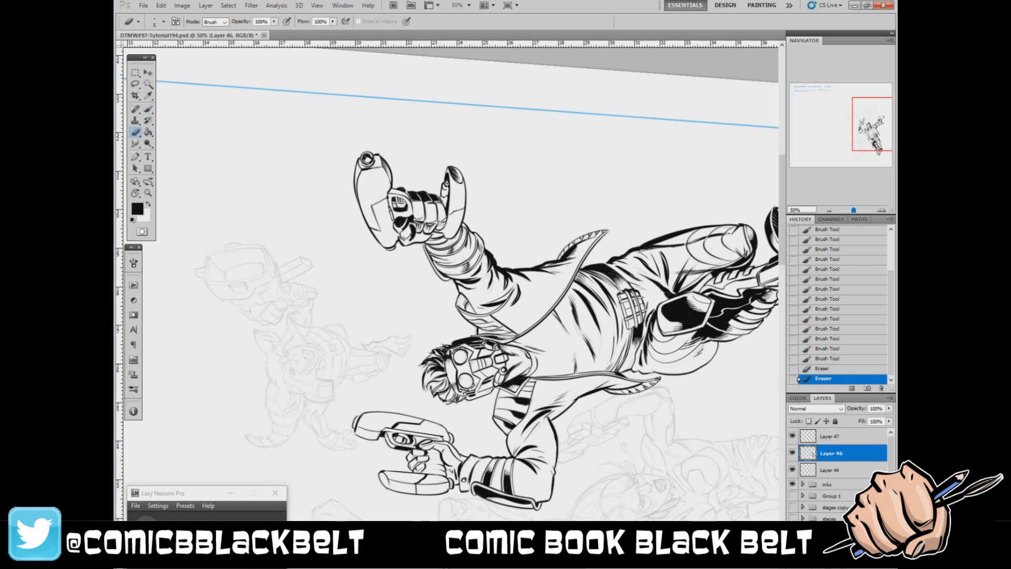
Fill the palm and finger bases of the raised hand's glove with solid black
double_click(136, 194)
click(148, 109)
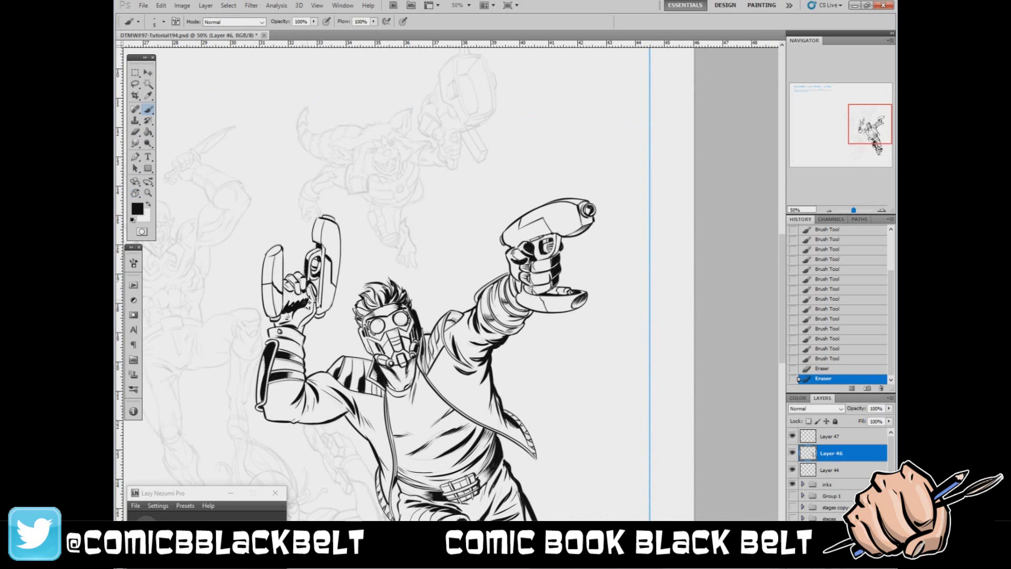
mouse_move(309, 293)
mouse_down()
mouse_move(293, 302)
mouse_move(302, 303)
mouse_up()
key(r)
mouse_move(299, 298)
mouse_down()
mouse_move(314, 375)
mouse_move(612, 382)
mouse_move(588, 386)
mouse_up()
key(b)
key(x)
key(ctrl+alt+z)
key(ctrl+alt+z)
click(149, 207)
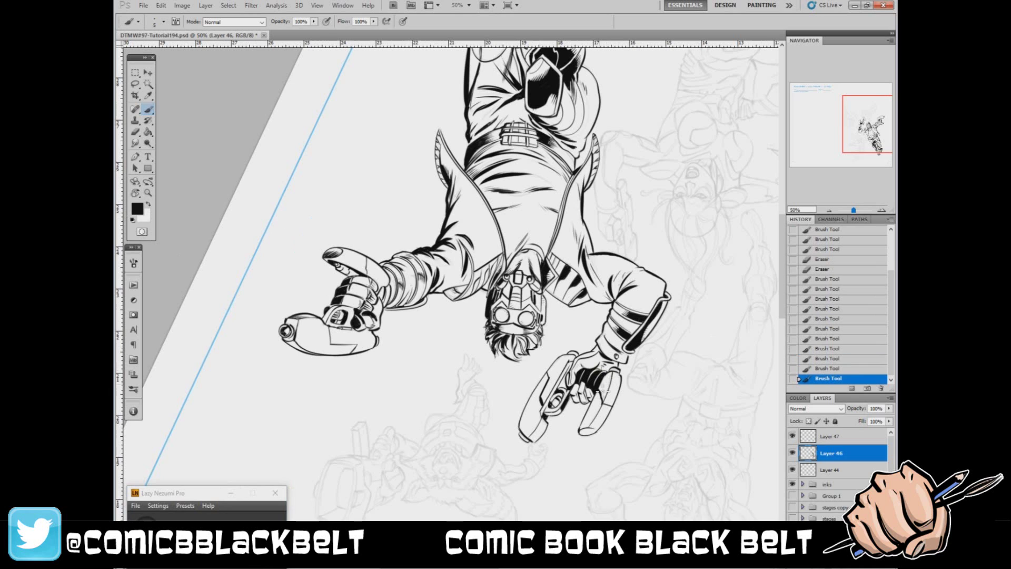
Touch up the lower ends of both prongs of the raised pistol with black
double_click(135, 192)
key(b)
drag(322, 318, 318, 315)
drag(273, 317, 278, 319)
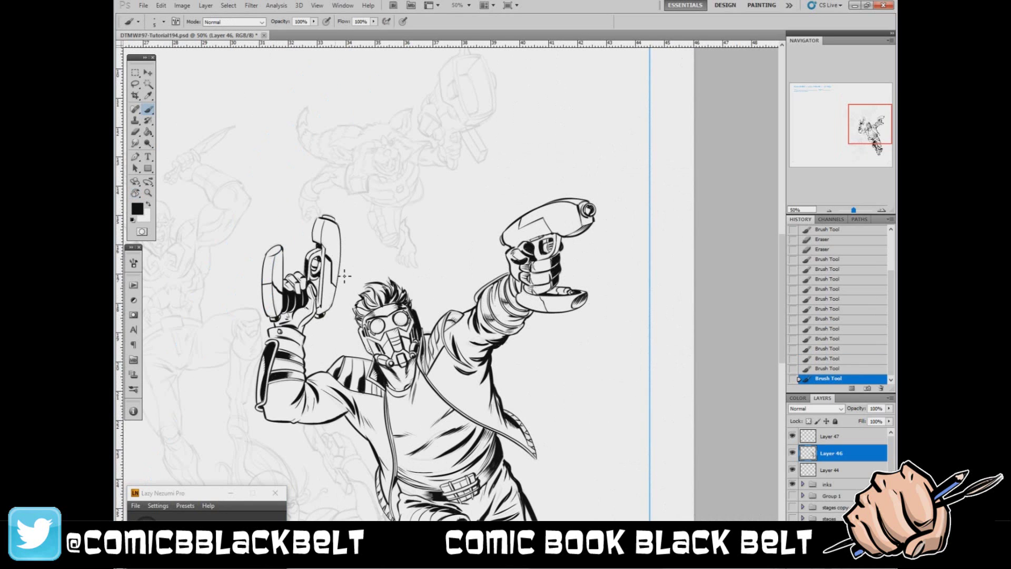
Choose a different brush preset and add finishing strokes to the inner prong's lower edge and the raised glove
right_click(340, 301)
click(371, 379)
drag(333, 301, 327, 312)
drag(303, 291, 291, 316)
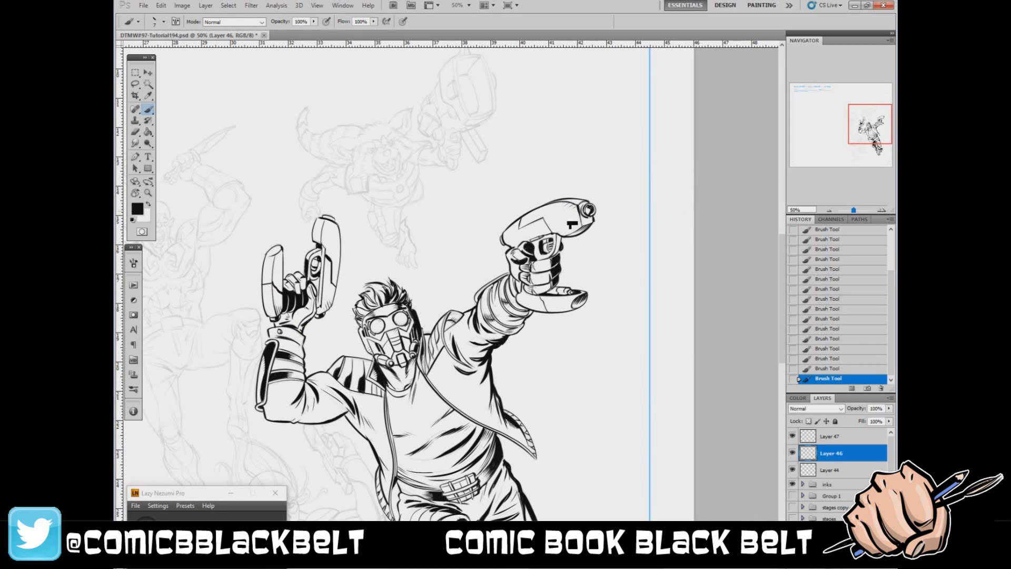
Flip the merged figure layer horizontally to check the drawing, and undo the flip
drag(781, 262, 781, 300)
key(z)
alt+click(666, 411)
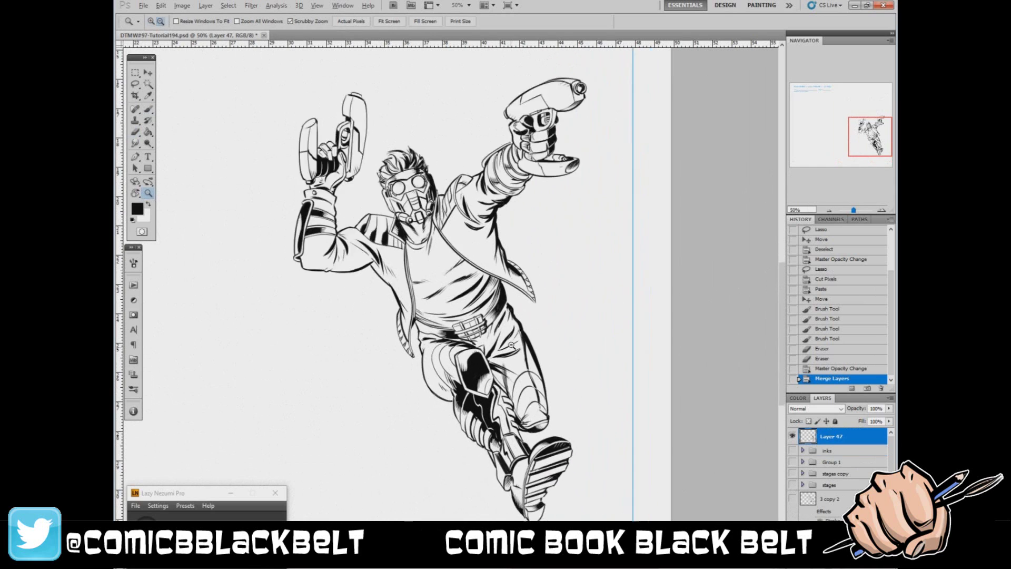
key(ctrl+minus)
click(161, 6)
mouse_move(237, 198)
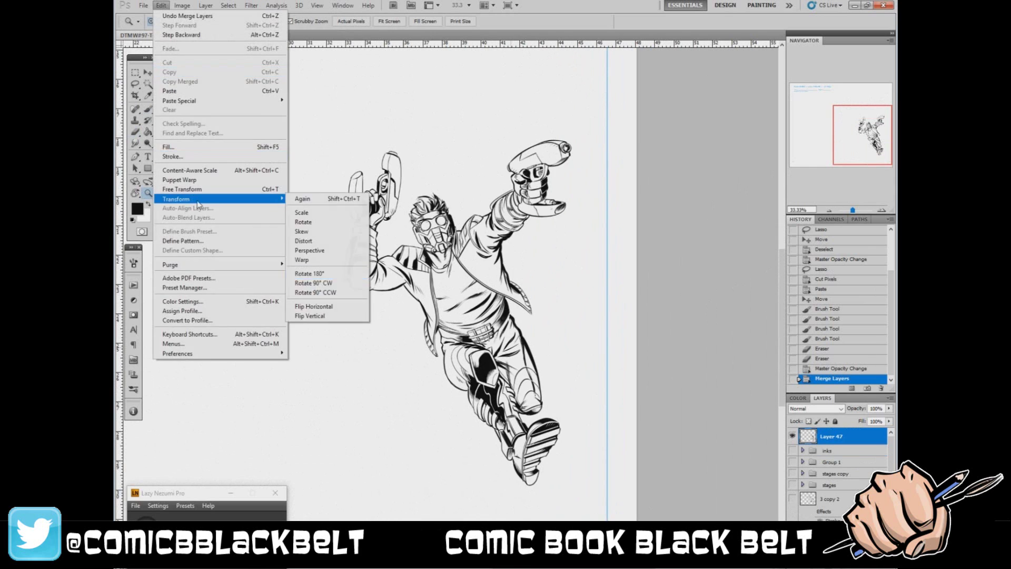
click(364, 303)
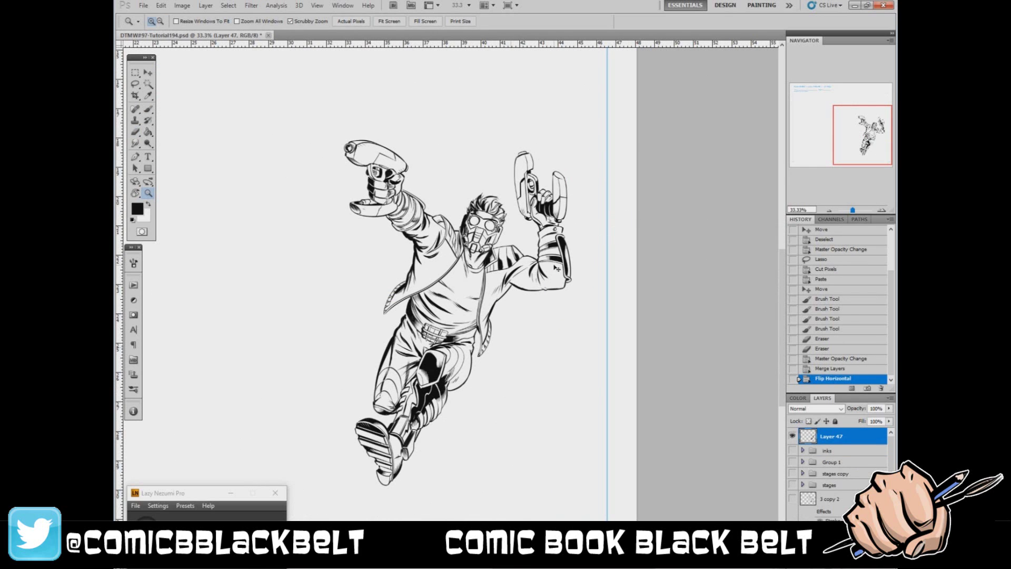
key(ctrl+z)
Toggle the 3 copy 2 layer's visibility and show the inks group behind the inked figure
click(792, 498)
click(793, 498)
click(792, 451)
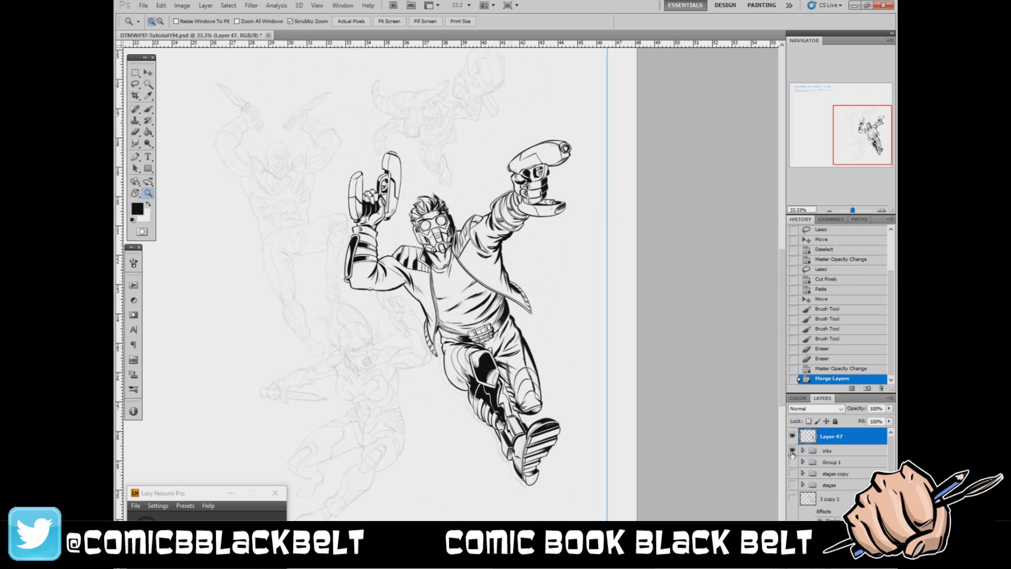
Block in black shadow on the jacket collar beside the mask and carve its shoulder edge with white strokes
mouse_move(650, 564)
mouse_down()
mouse_move(631, 564)
mouse_move(713, 564)
mouse_up()
key(ctrl+plus)
scroll(594, 275, up, 1)
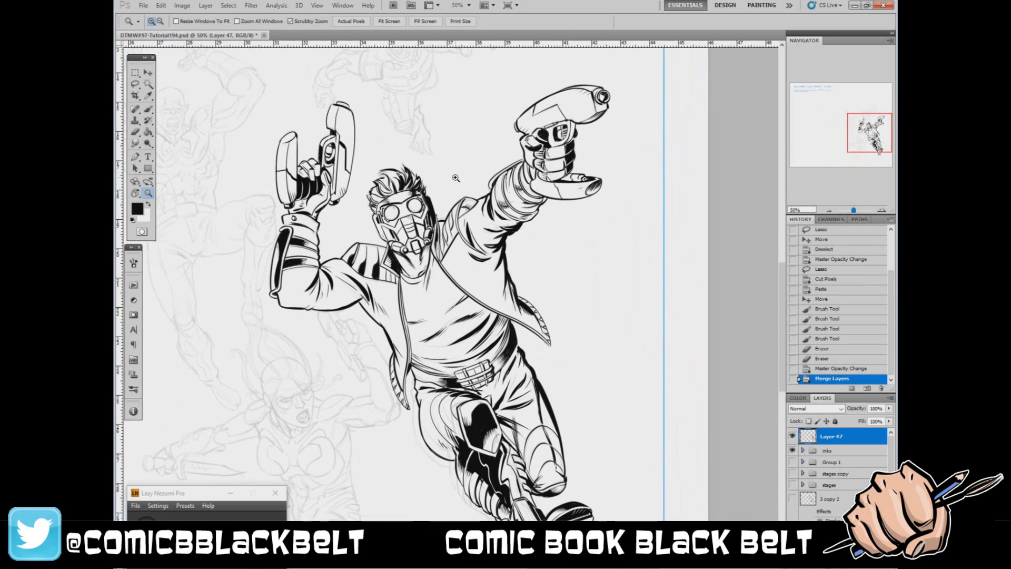
click(148, 109)
drag(444, 232, 448, 232)
drag(442, 235, 447, 241)
mouse_move(441, 221)
mouse_down()
mouse_move(449, 256)
mouse_move(456, 230)
mouse_up()
click(149, 204)
drag(460, 219, 455, 233)
drag(457, 236, 451, 251)
click(149, 204)
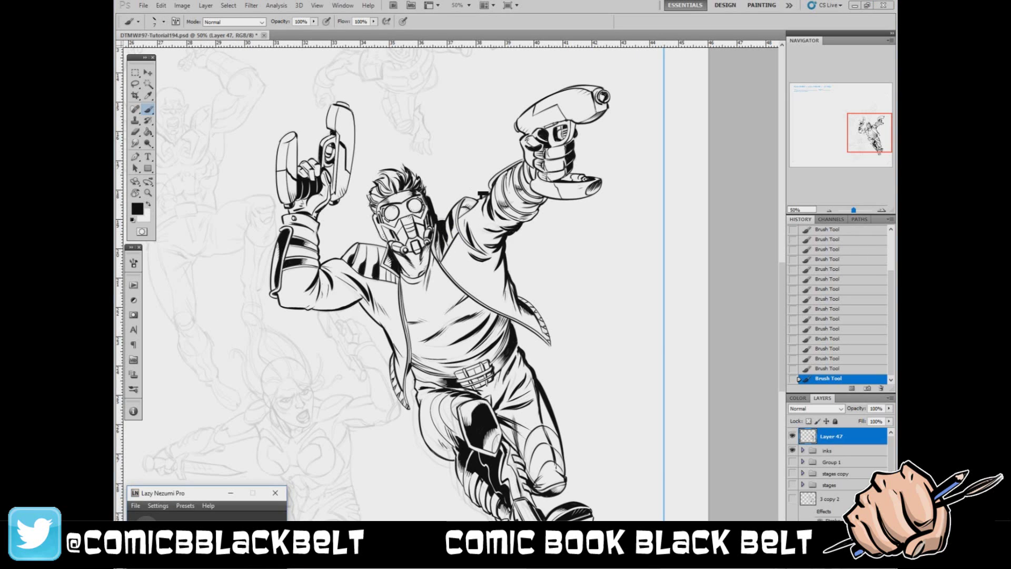